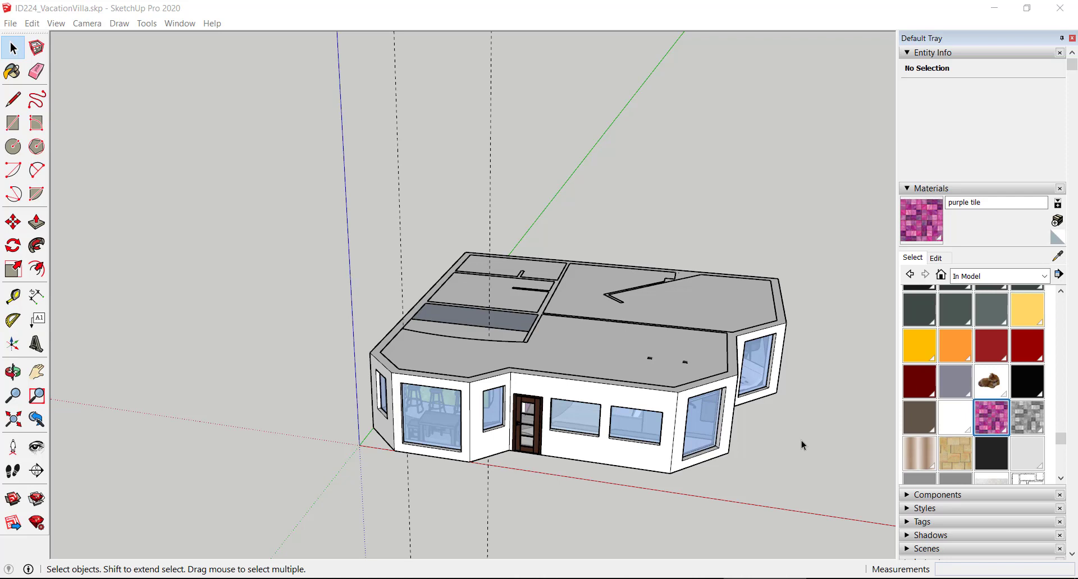
- Place a horizontal section plane through the roof with the default name and orbit to look inside
left_click(36, 470)
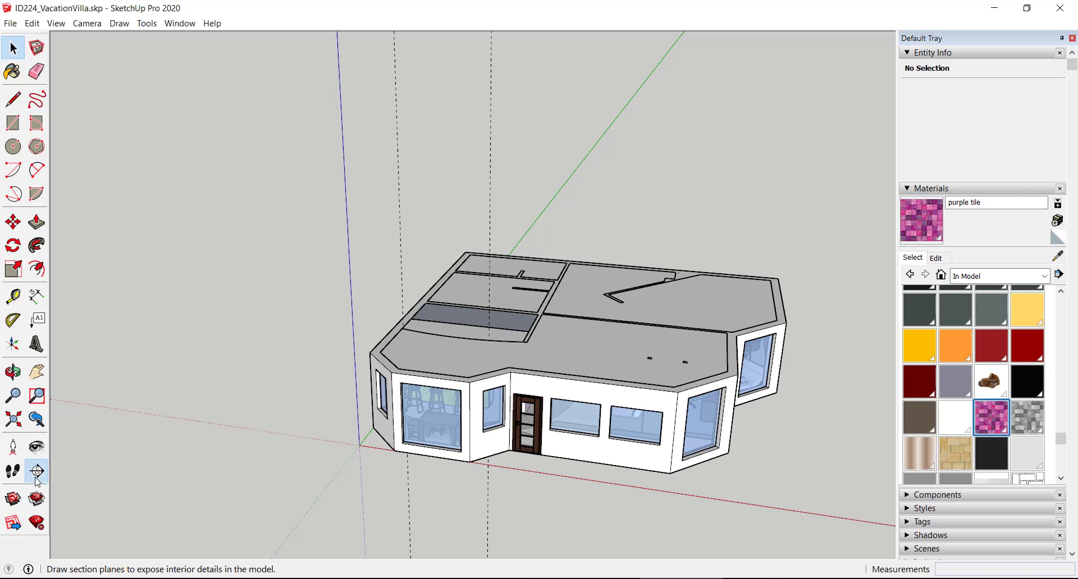
left_click(579, 324)
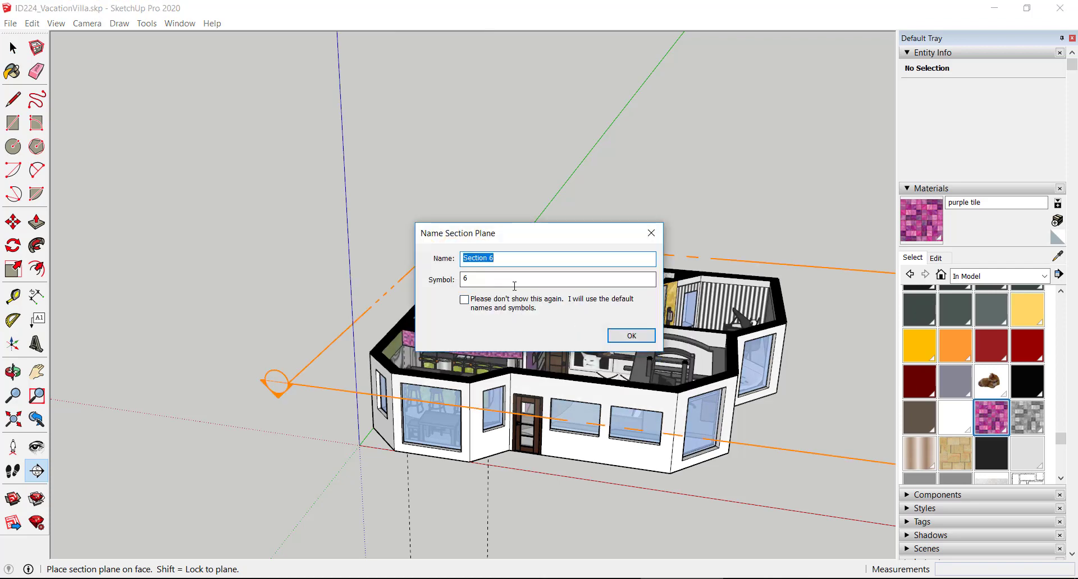
left_click(609, 335)
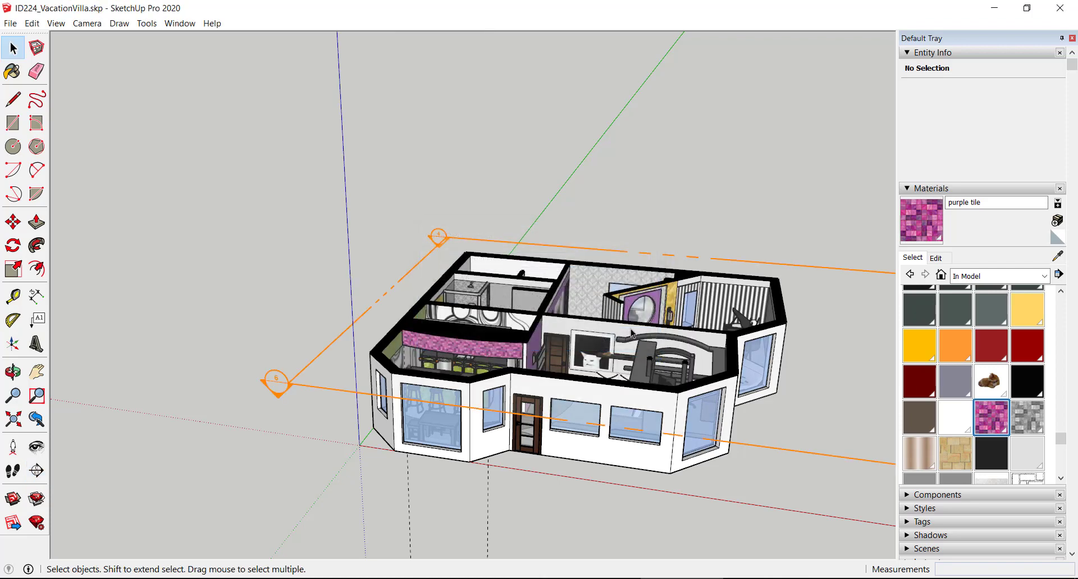
middle_click_drag(282, 405, 387, 553)
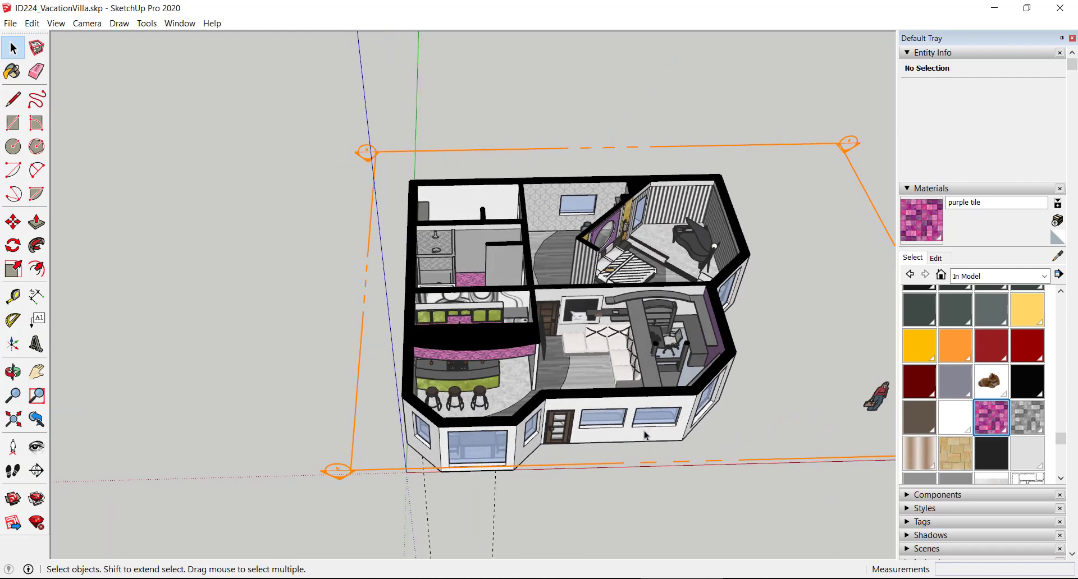
- Select the overhead piece above the kitchen island
left_click(13, 50)
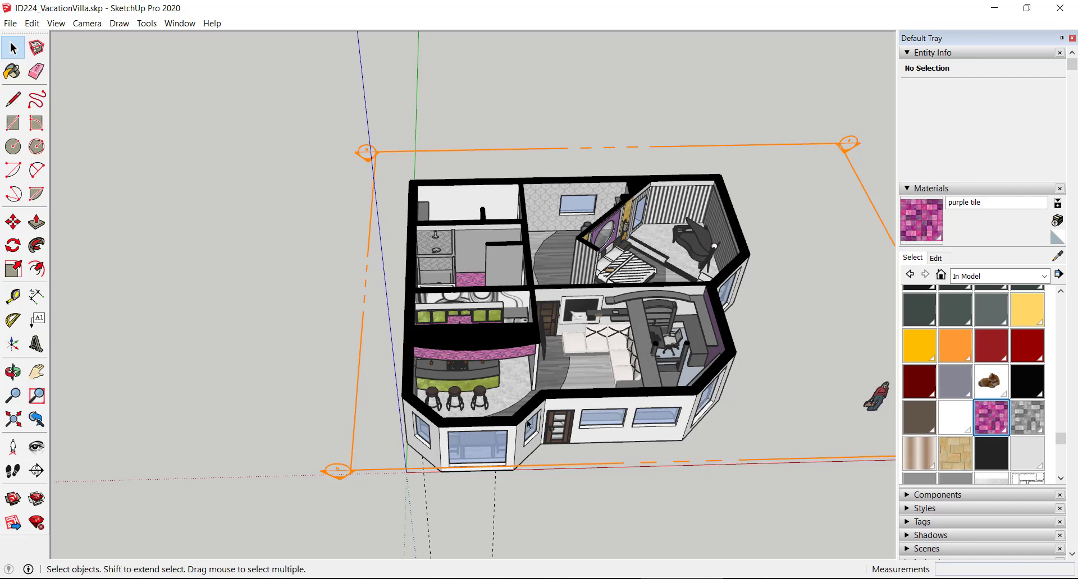
left_click(505, 357)
scroll(522, 354, "up", 5)
- Hide the overhead piece and turn off Hidden Objects and Section Planes in the View menu
right_click(523, 355)
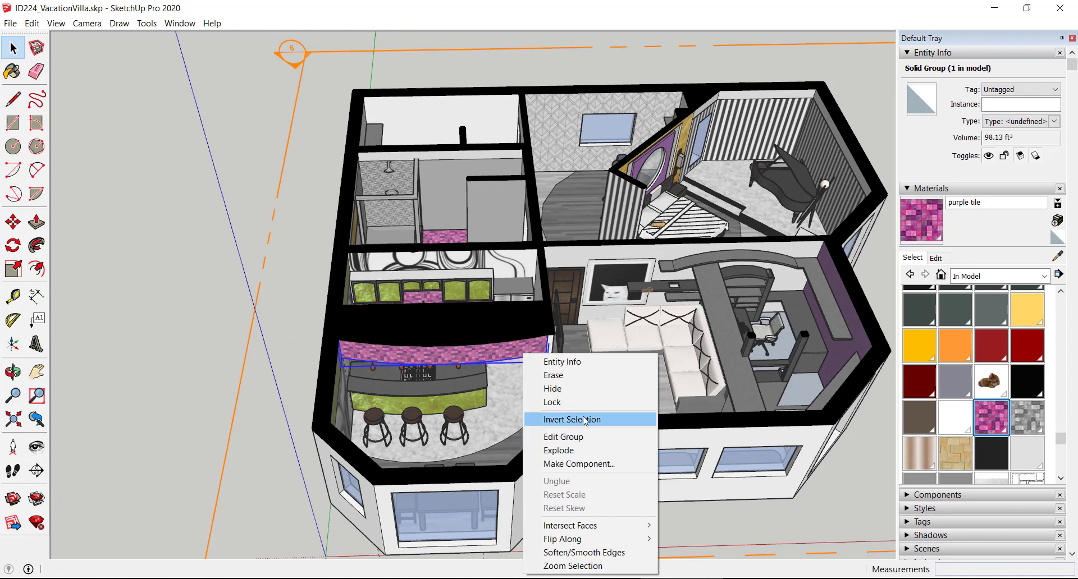
left_click(586, 389)
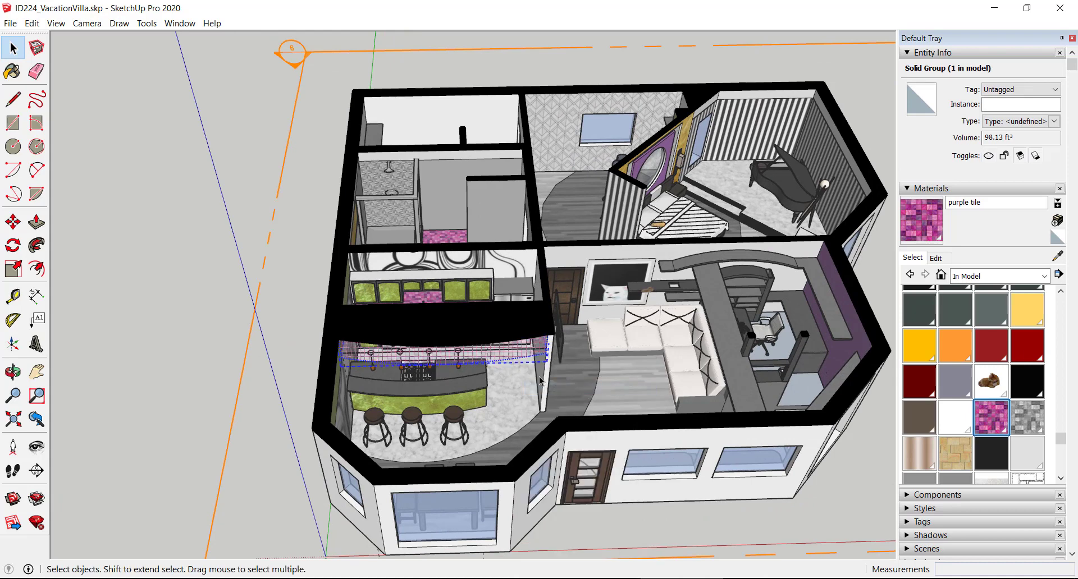
left_click(56, 23)
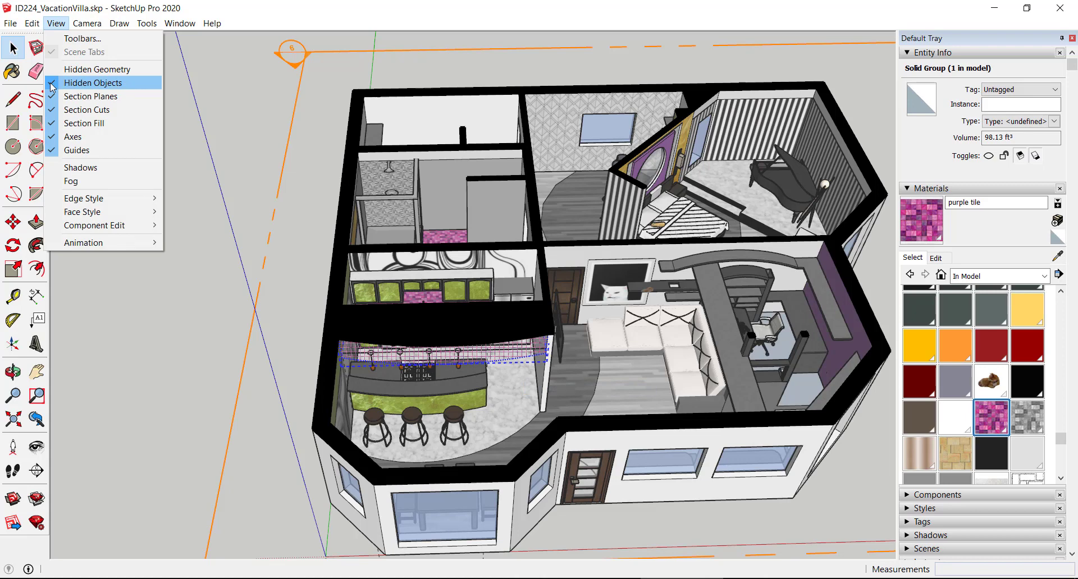
left_click(90, 82)
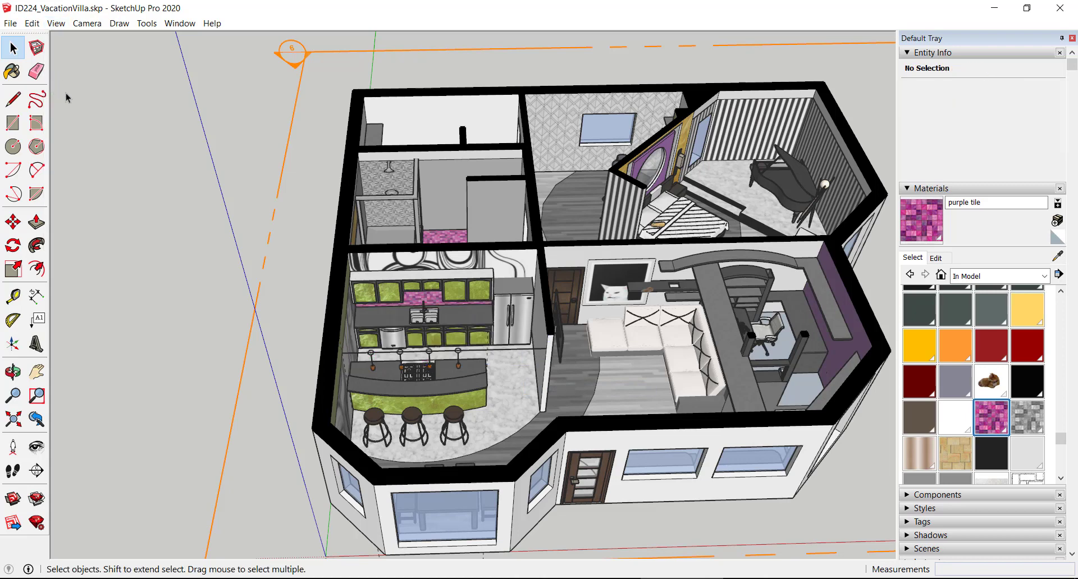
left_click(56, 23)
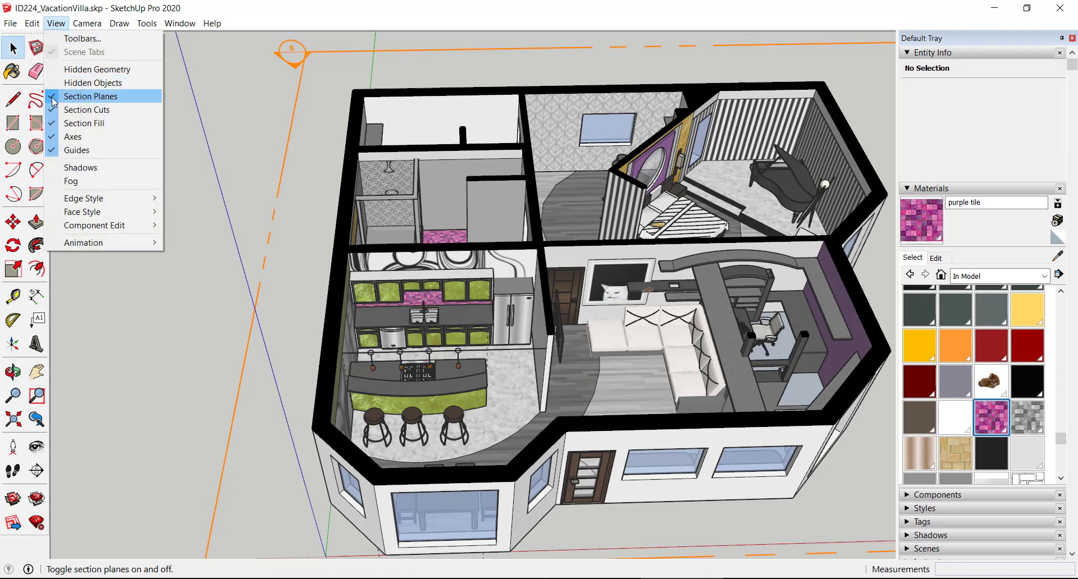
left_click(51, 101)
- Orbit top-down, select then deselect the stray island edge, and orbit back to an angled overview
middle_click_drag(359, 264, 491, 379)
scroll(530, 369, "up", 5)
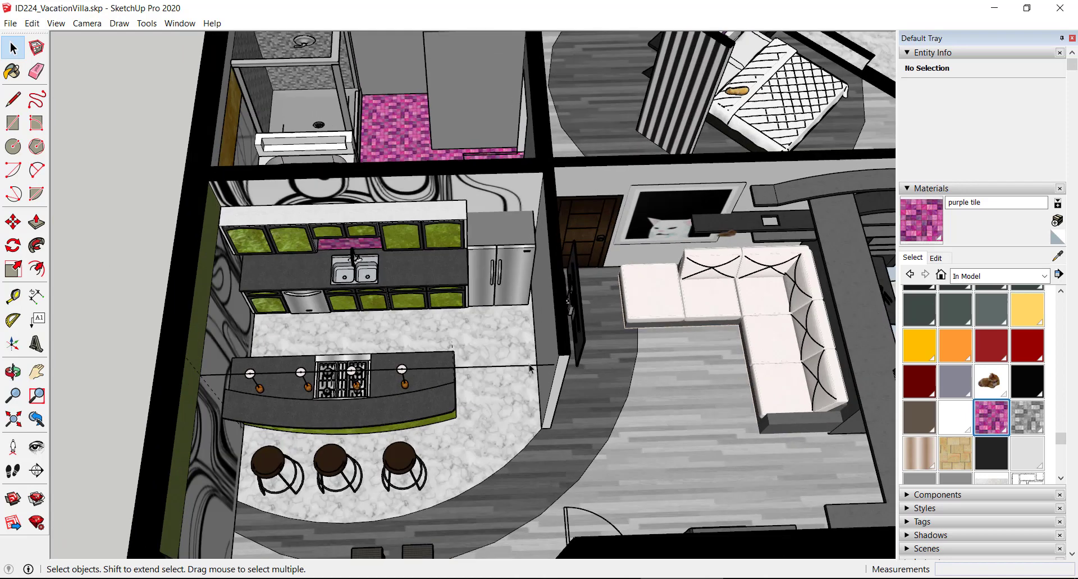
left_click(530, 366)
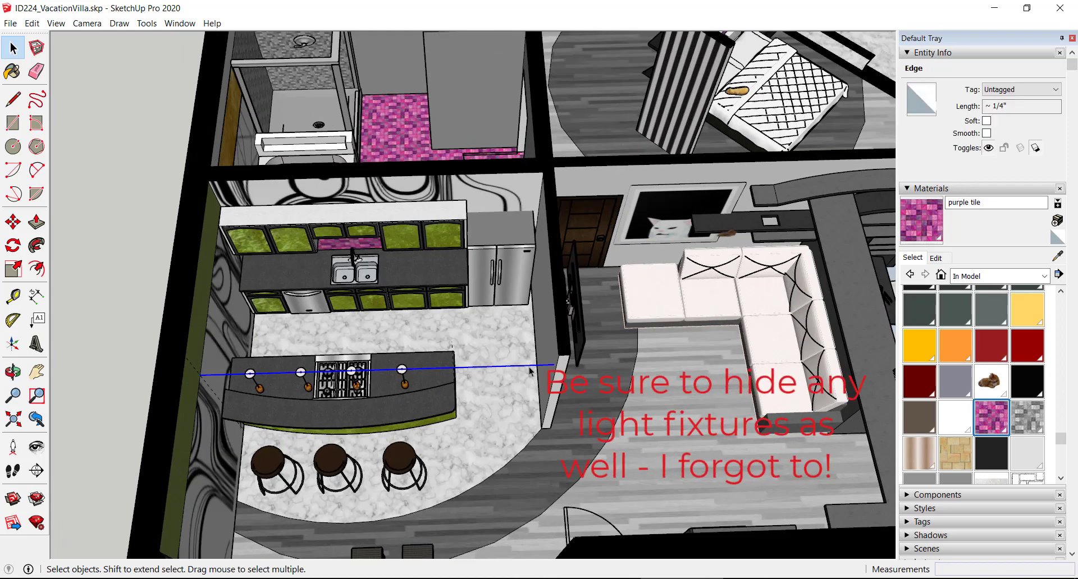
key("ctrl+t")
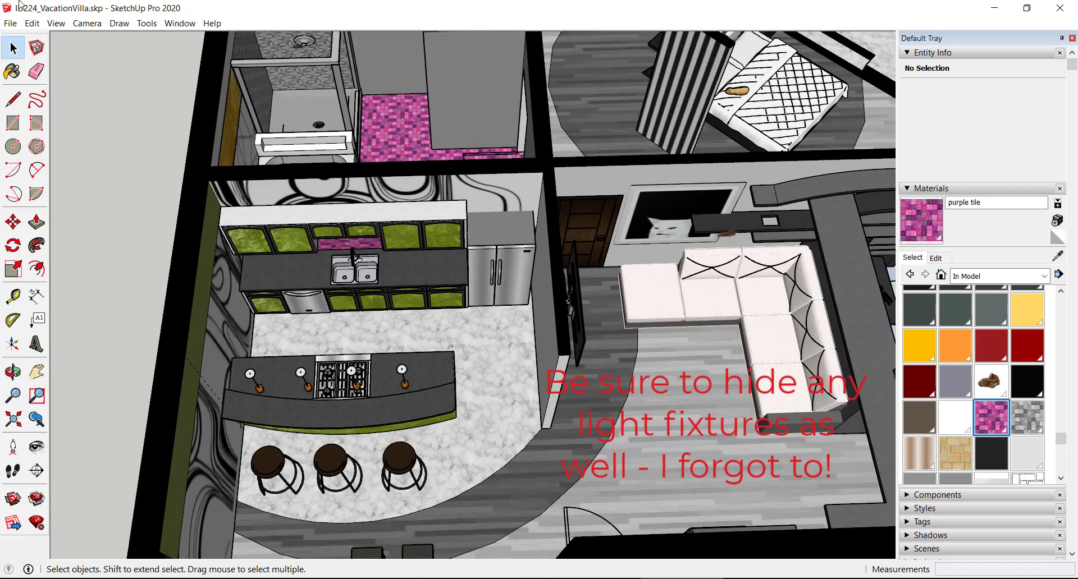
left_click(32, 23)
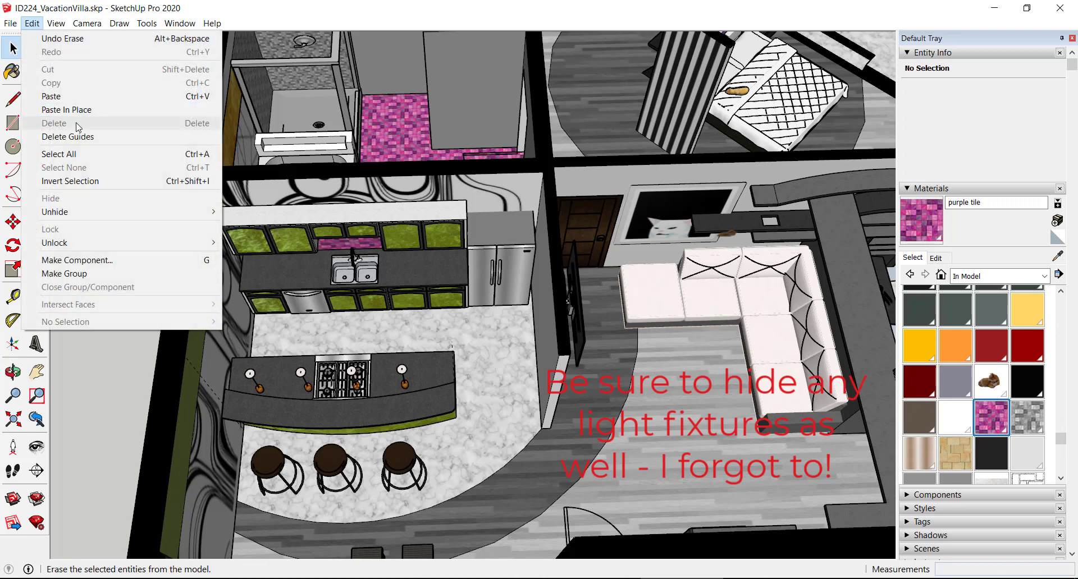
left_click(262, 258)
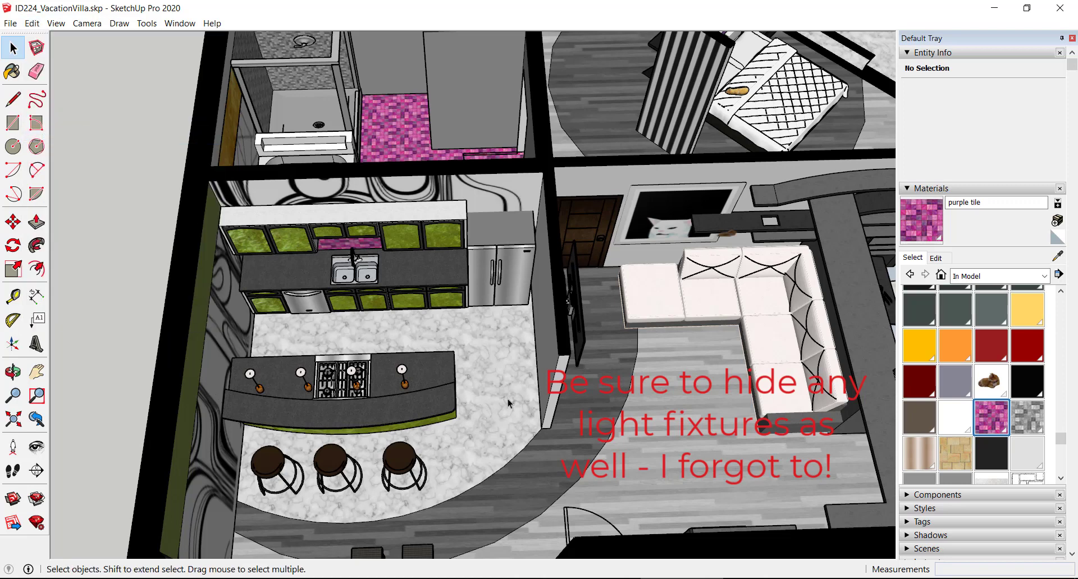
scroll(511, 362, "down", 2)
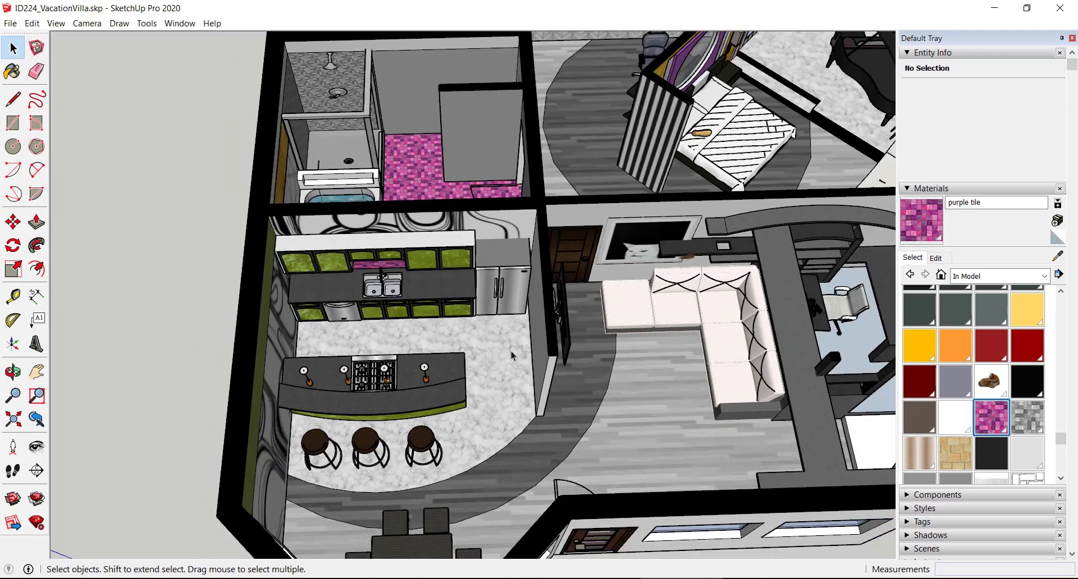
scroll(510, 351, "down", 1)
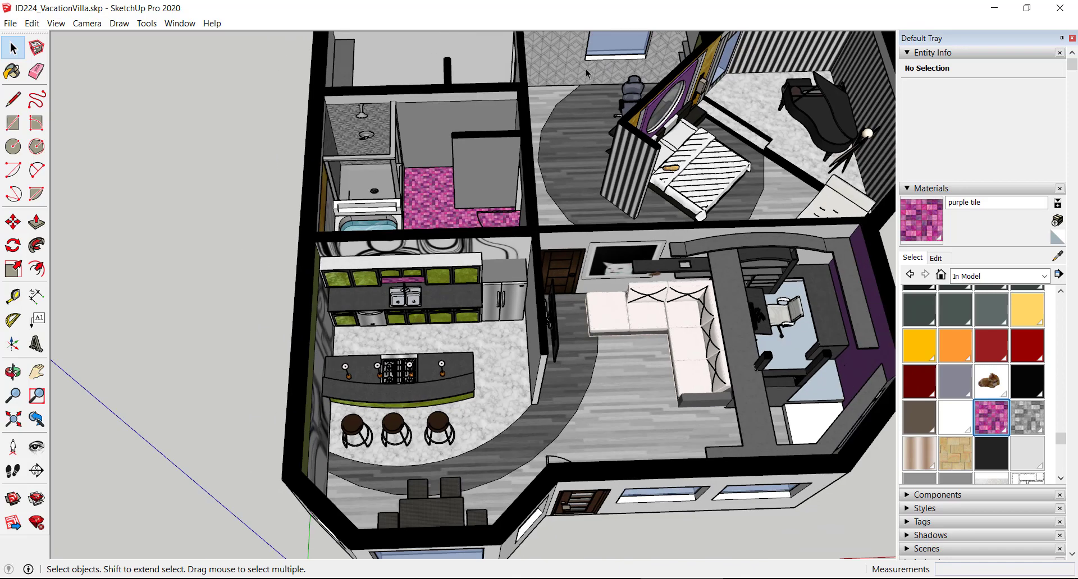
scroll(435, 219, "down", 3)
middle_click_drag(436, 219, 674, 463)
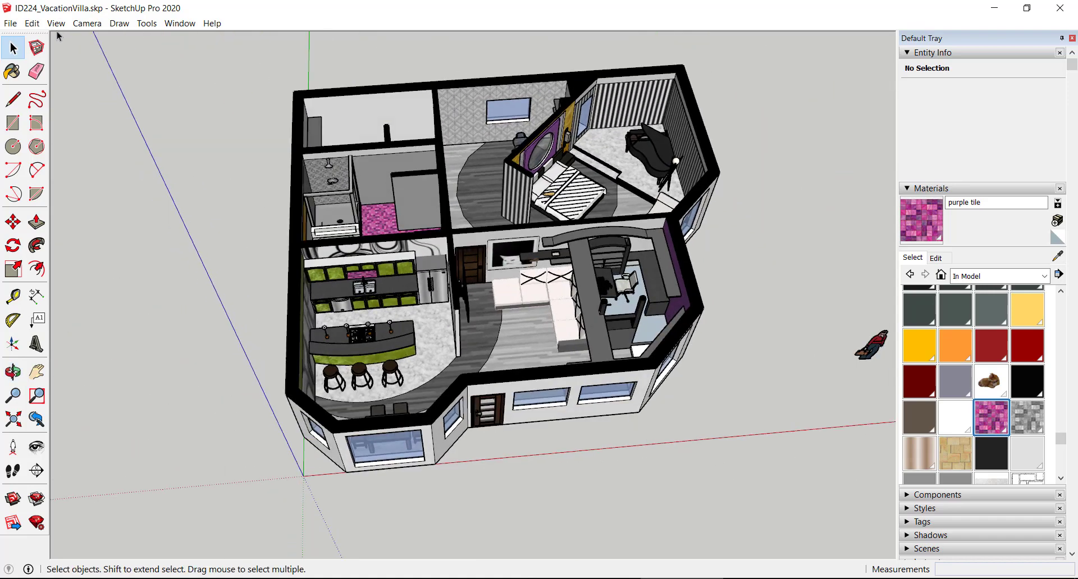
- Switch to the Top standard view and zoom-window around the floor plan
left_click(85, 25)
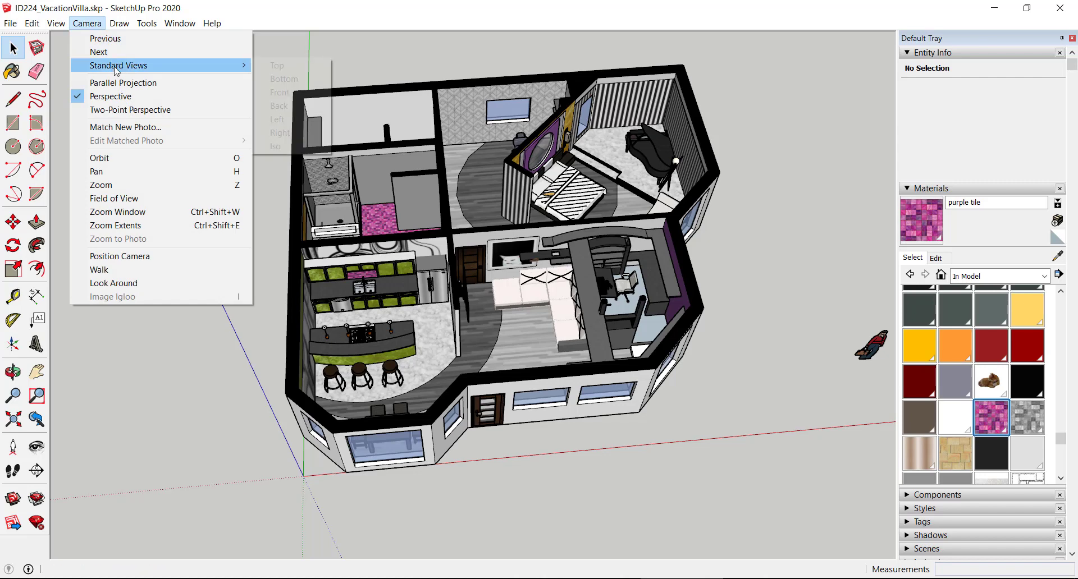
mouse_move(185, 66)
left_click(297, 67)
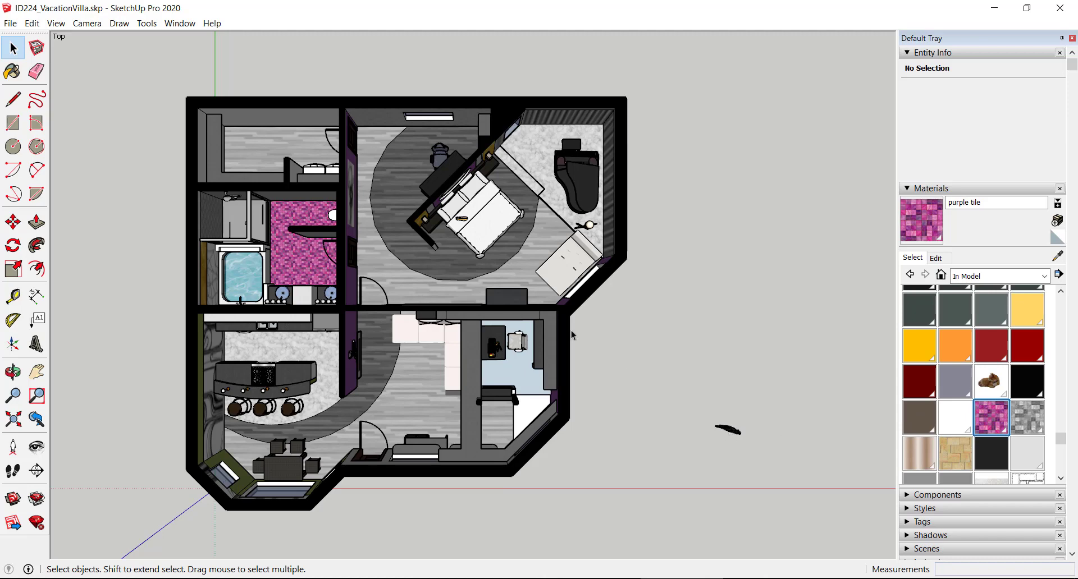
left_click(36, 396)
left_click_drag(150, 73, 665, 531)
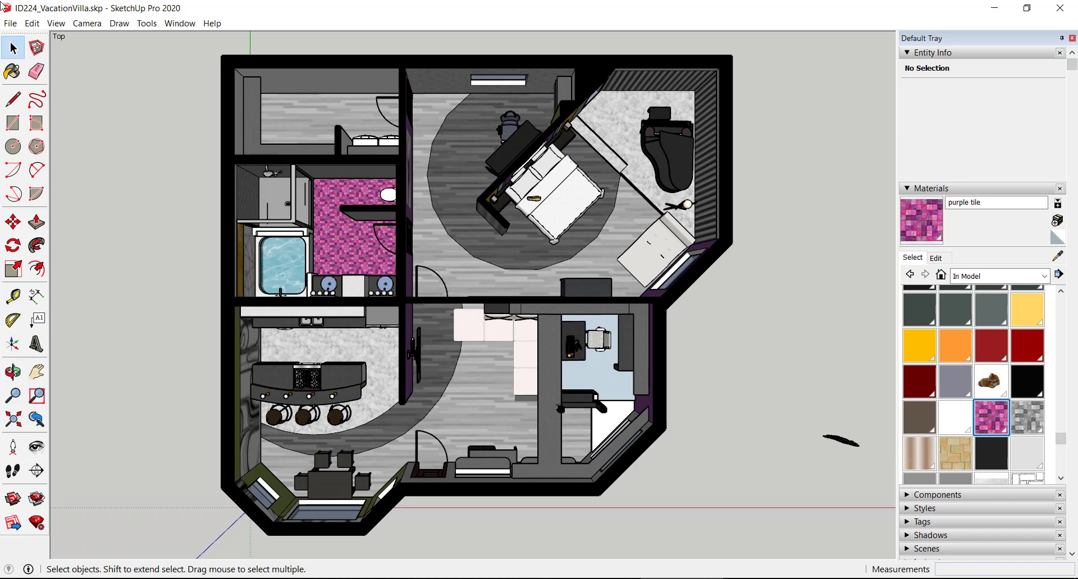
- Start a 2D graphic export and browse to Desktop > NAU Fall 2020 Classes > ID224_Assignments > Final Project
left_click(11, 23)
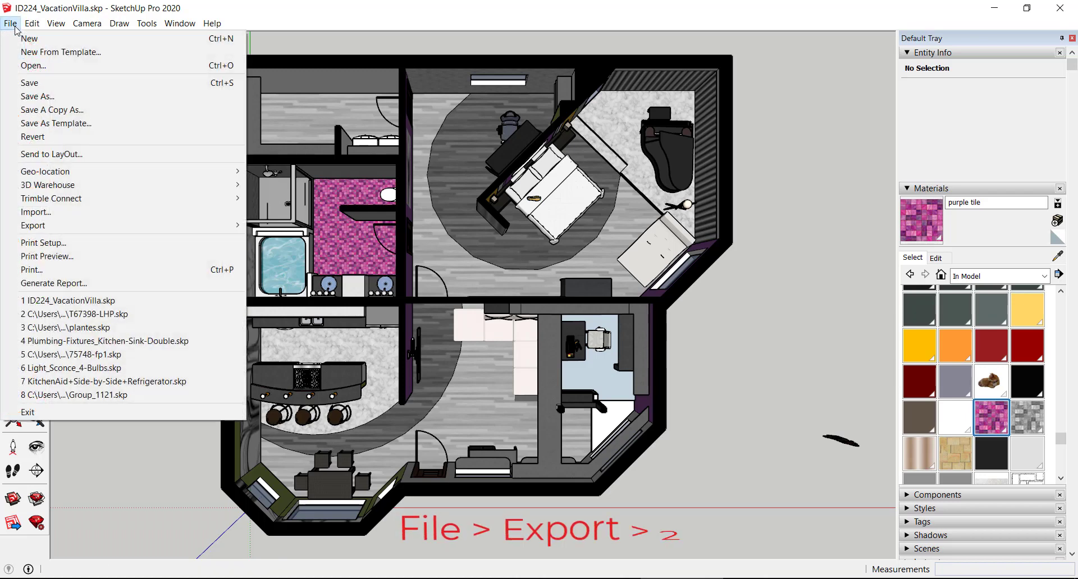
mouse_move(84, 226)
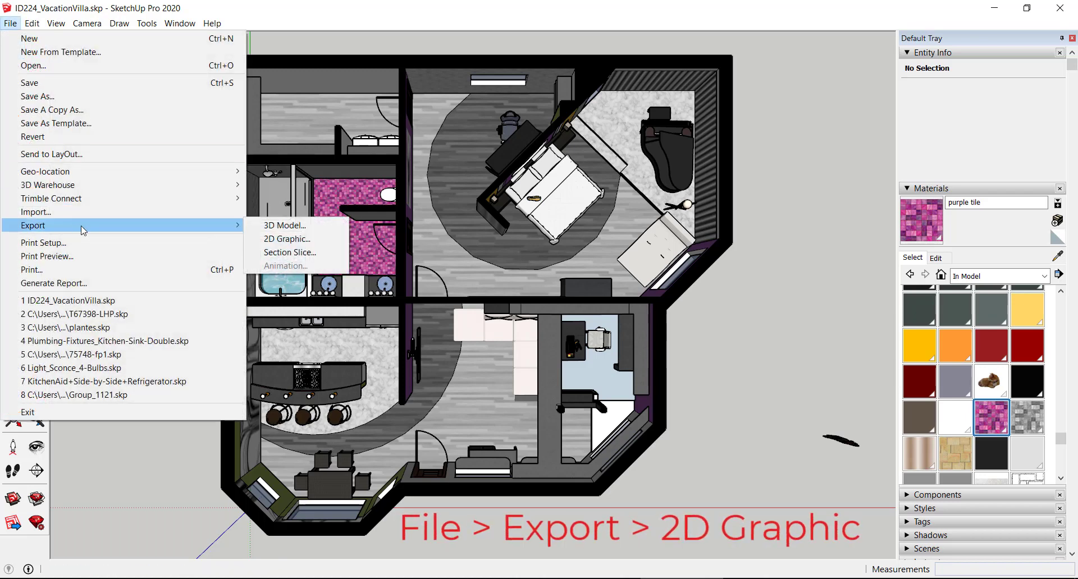
left_click(286, 239)
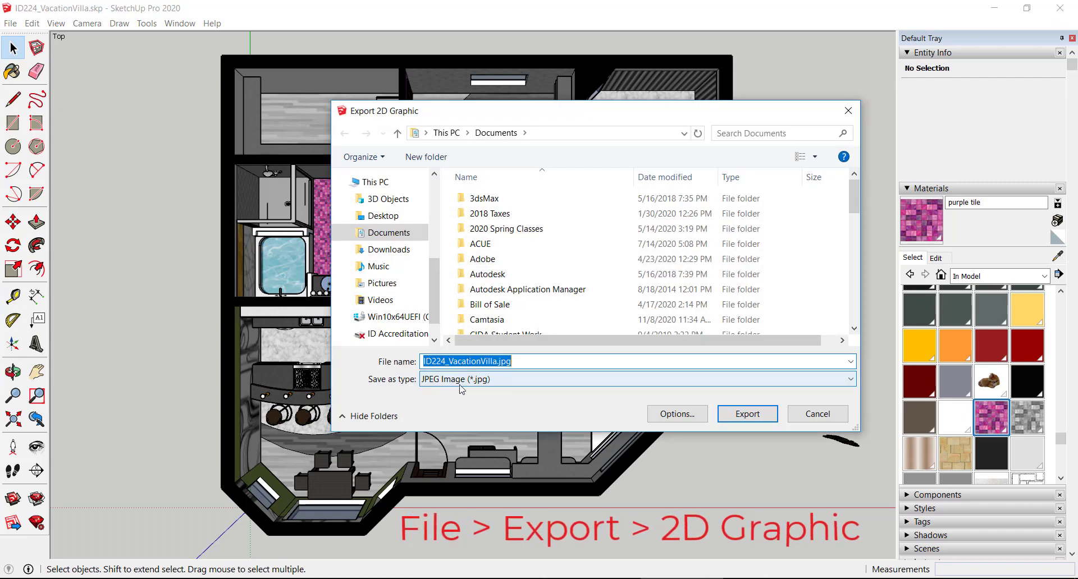
left_click(402, 218)
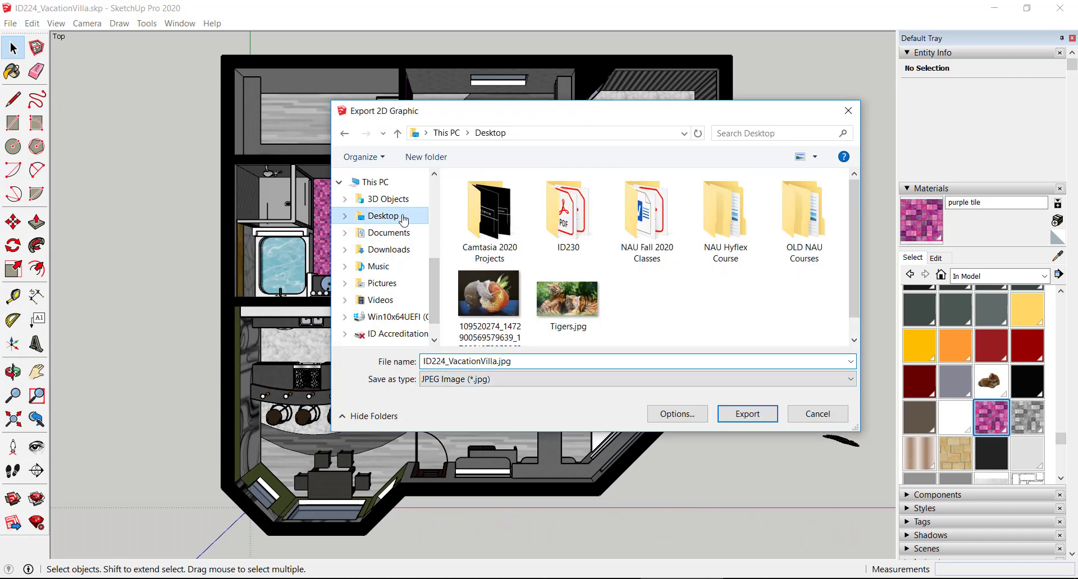
double_click(618, 228)
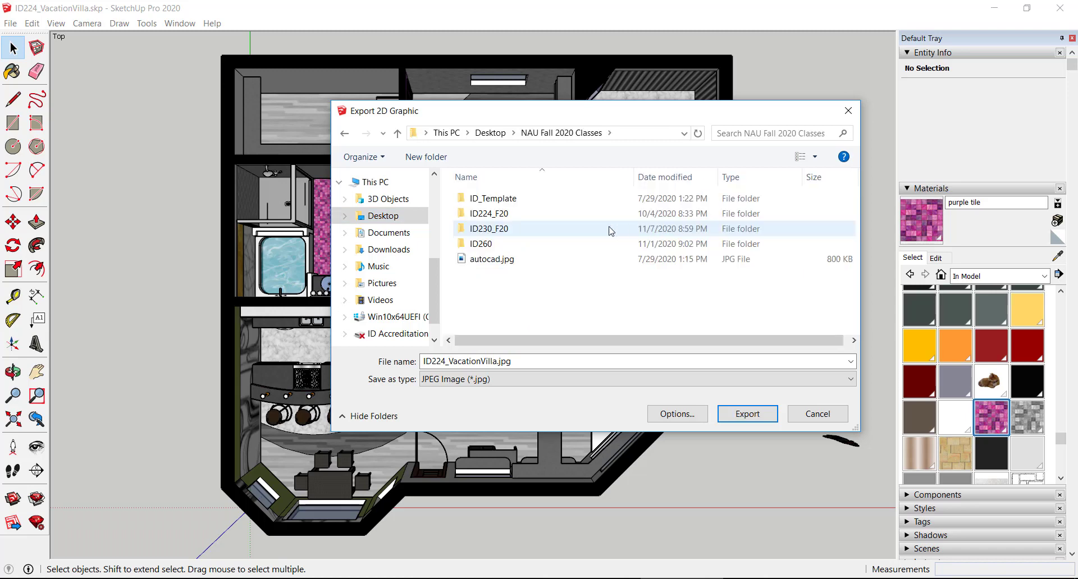
double_click(494, 213)
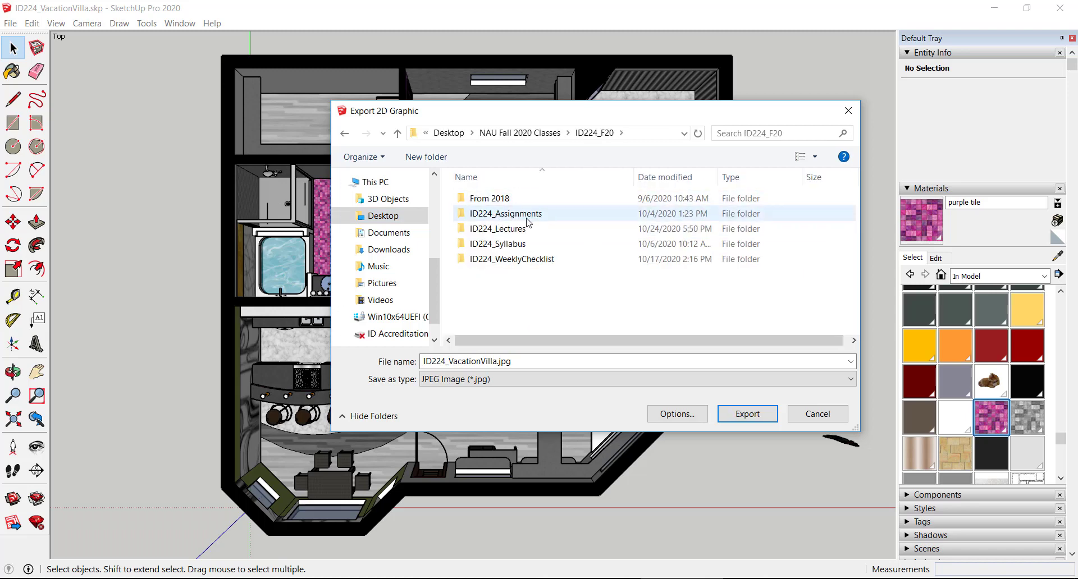
double_click(526, 219)
double_click(506, 201)
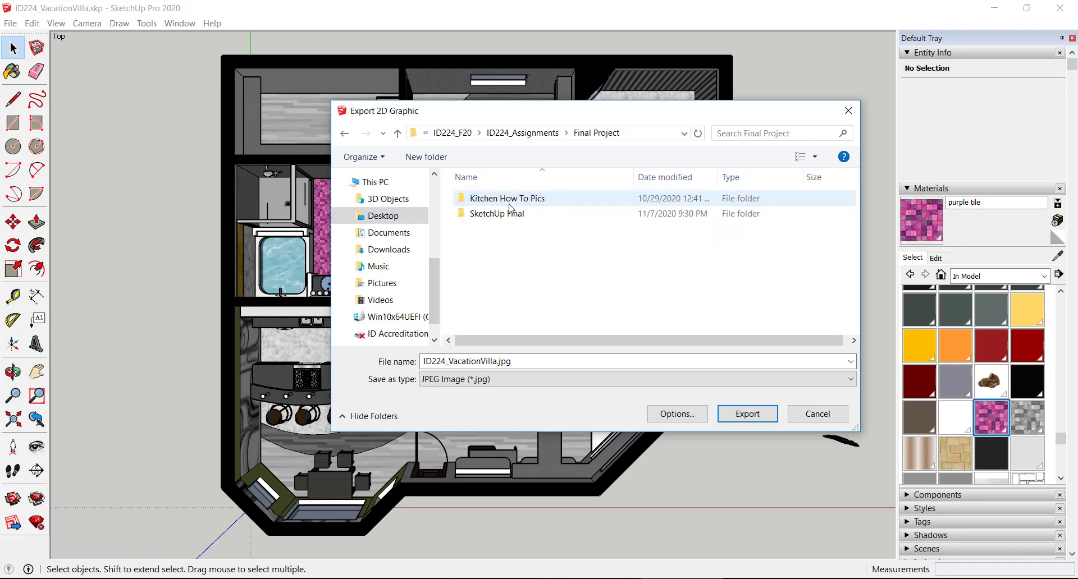
- Create a new folder named Final Pics inside Final Project and open it
left_click(416, 160)
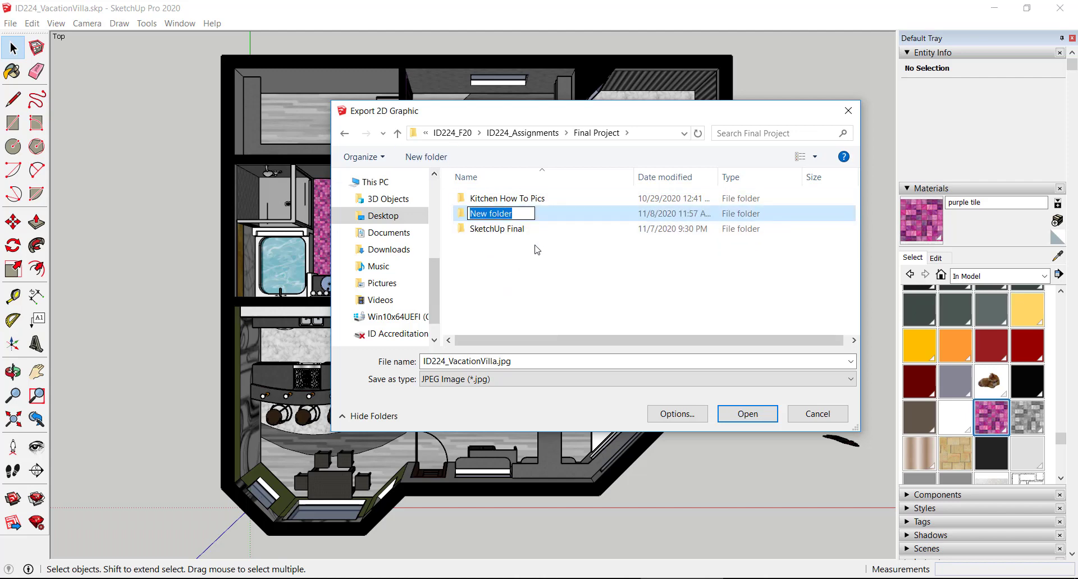
type("Final Pics")
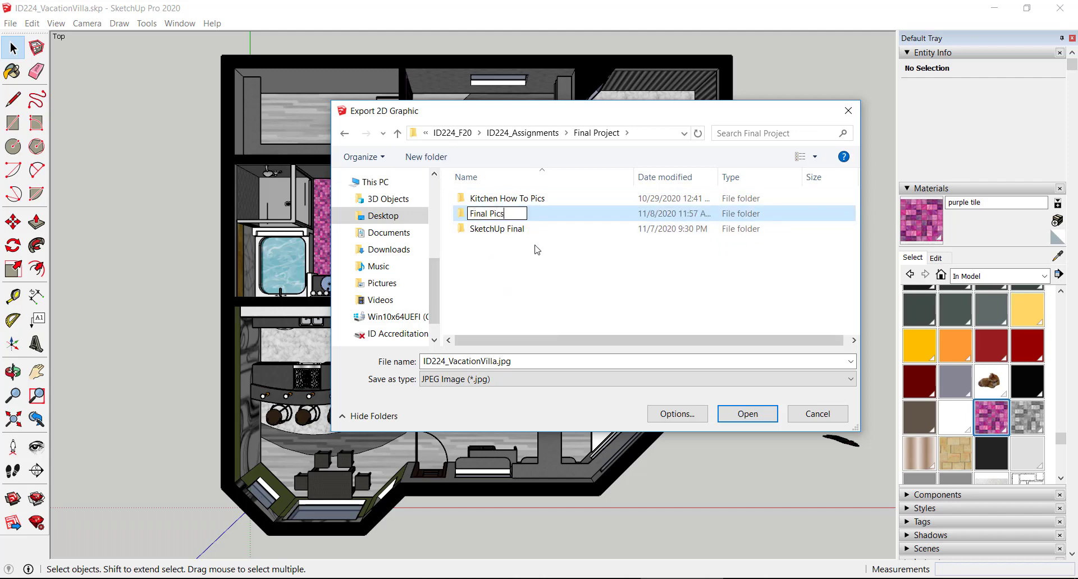
left_click(612, 262)
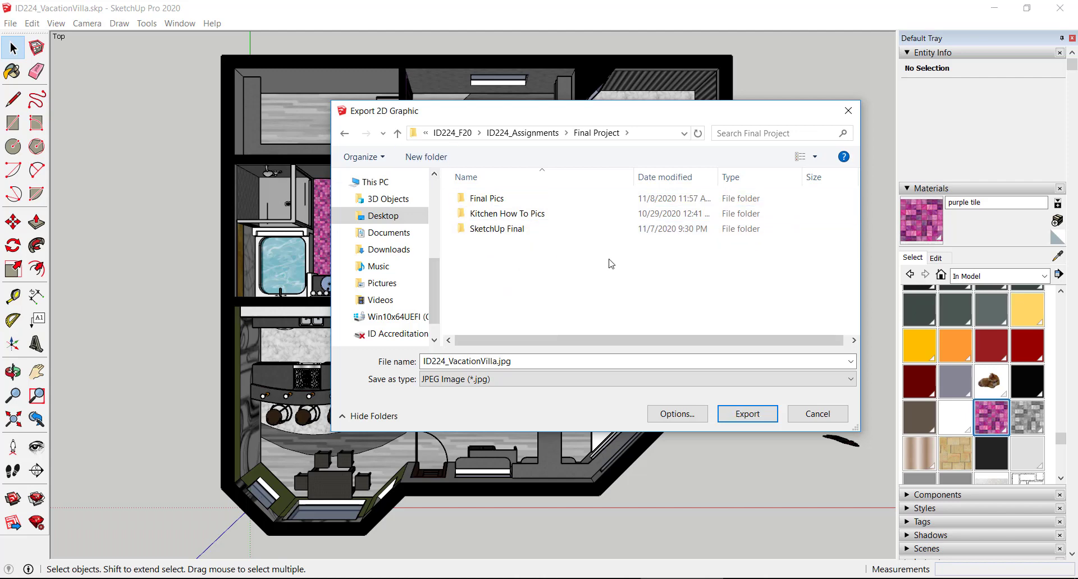
double_click(488, 199)
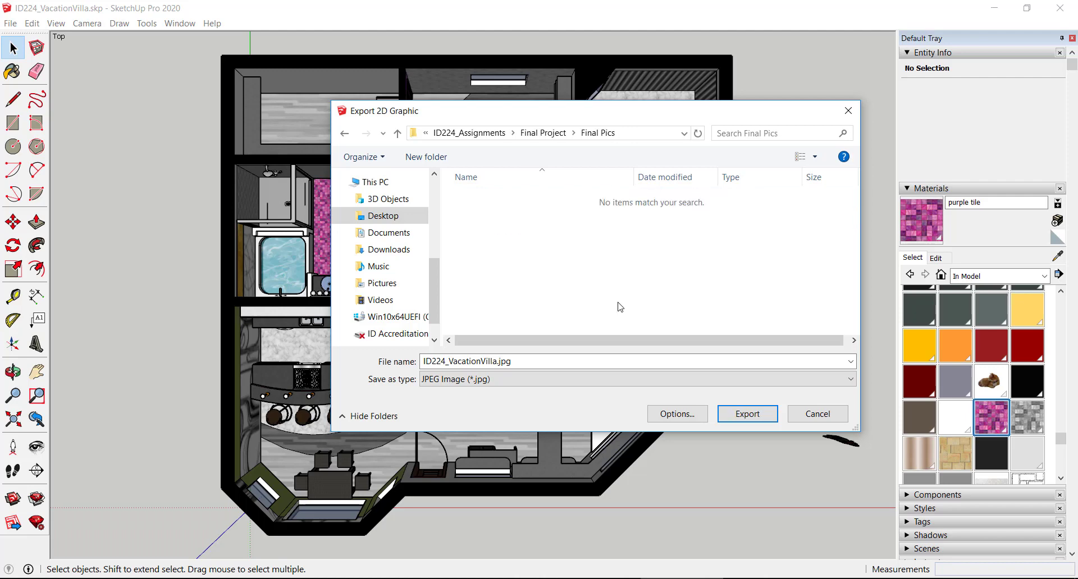
- Export the top view as a JPEG named '3D Floorplan'
left_click(536, 361)
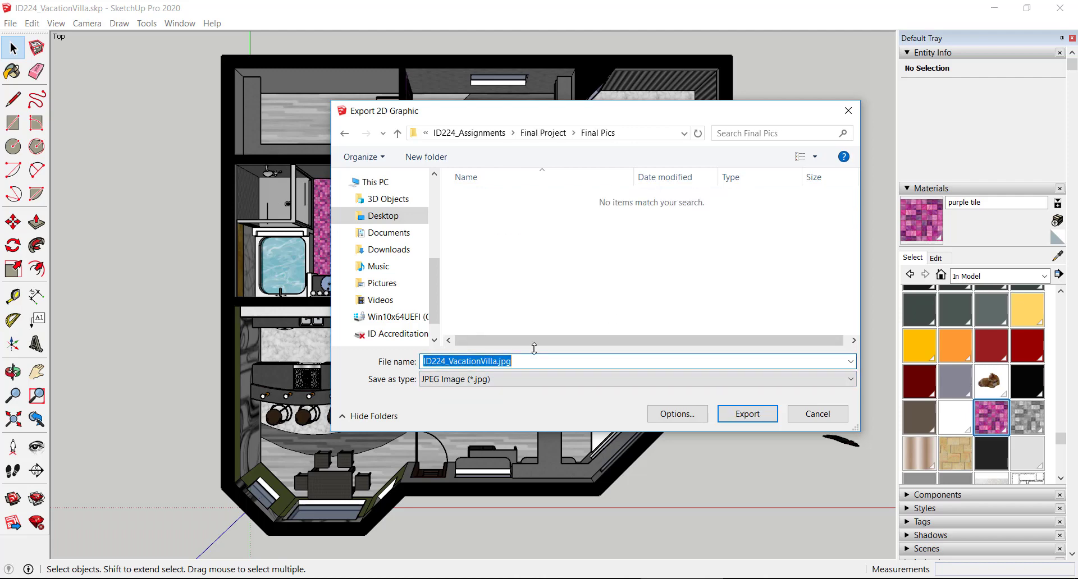
type("2")
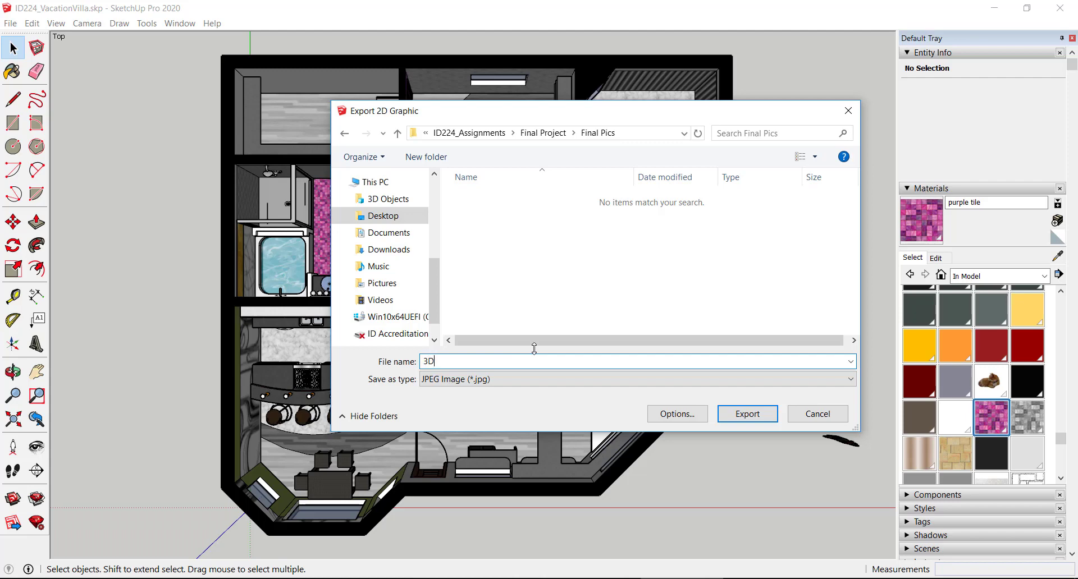
type("D Floorplan")
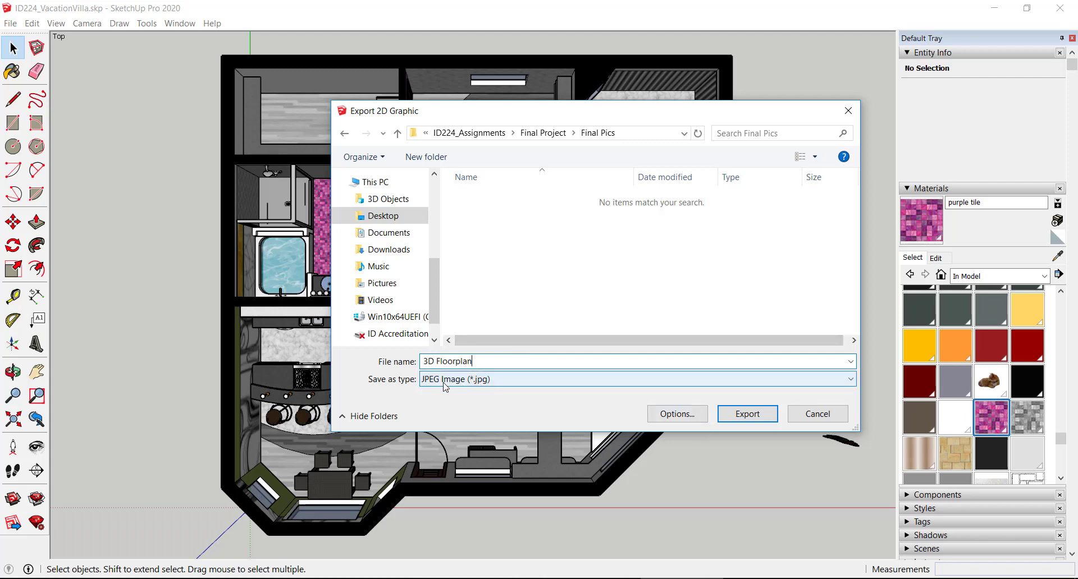
left_click(568, 385)
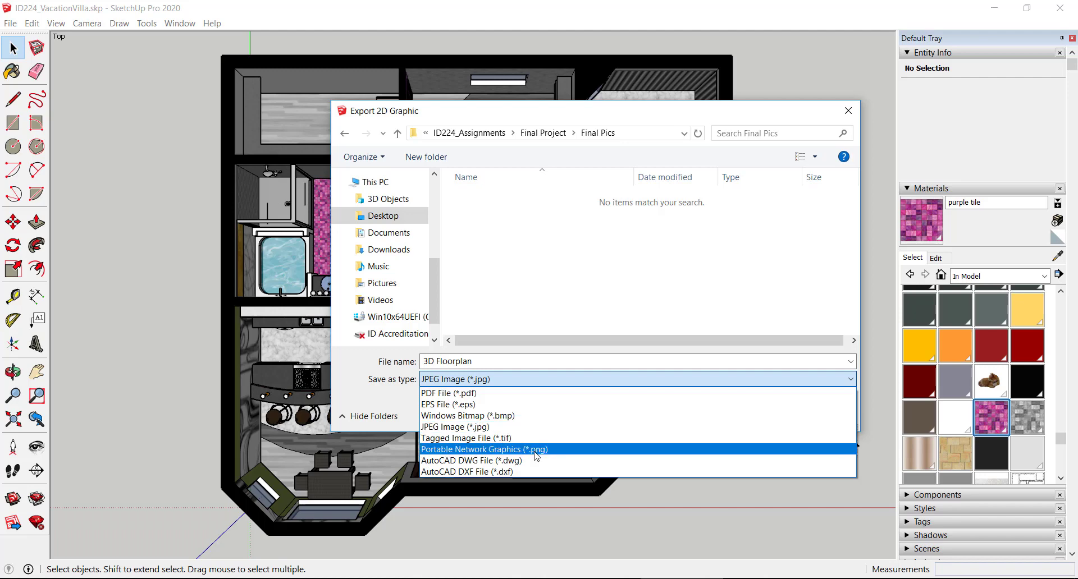
left_click(524, 429)
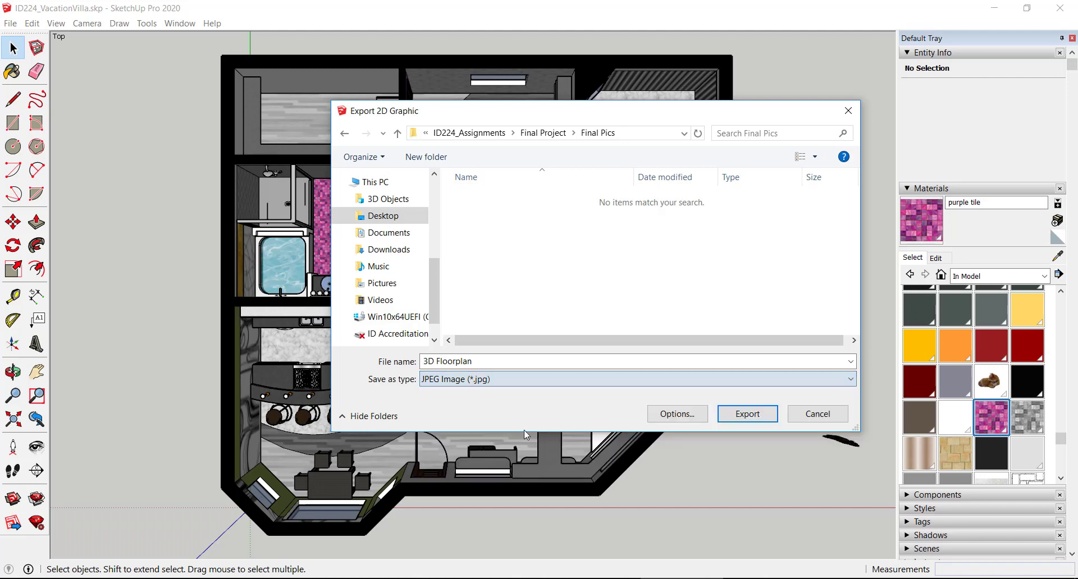
left_click(754, 422)
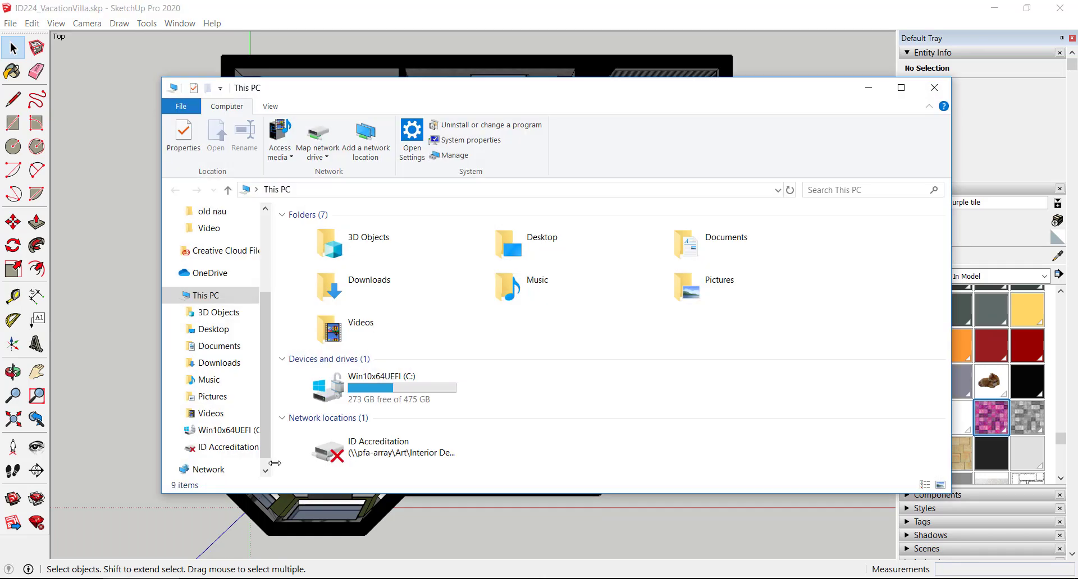
- Browse from Desktop through ID224_Assignments to Final Project > Final Pics and open 3D Floorplan.jpg
double_click(554, 242)
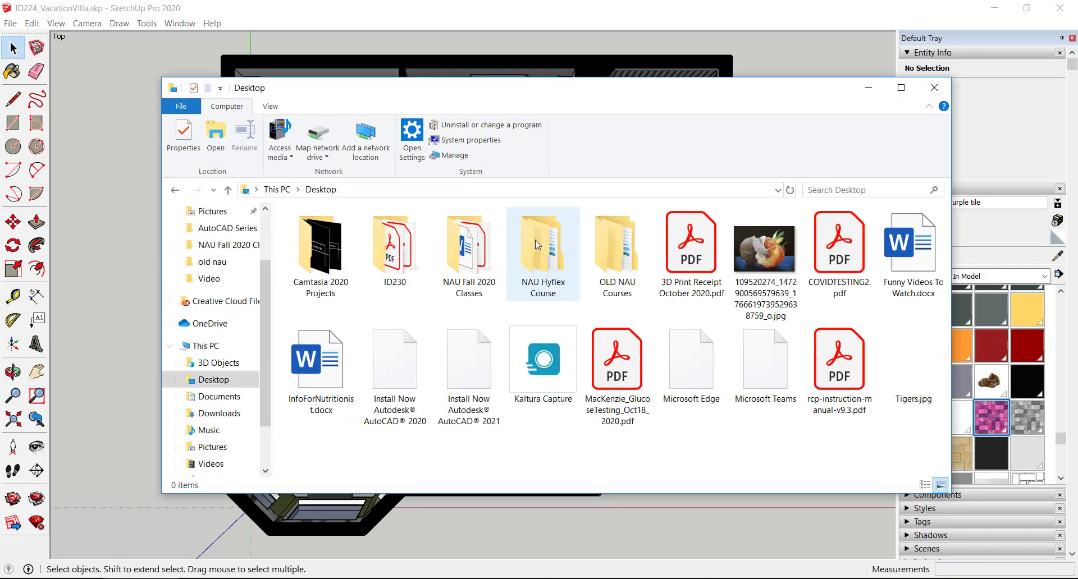
double_click(475, 243)
double_click(358, 251)
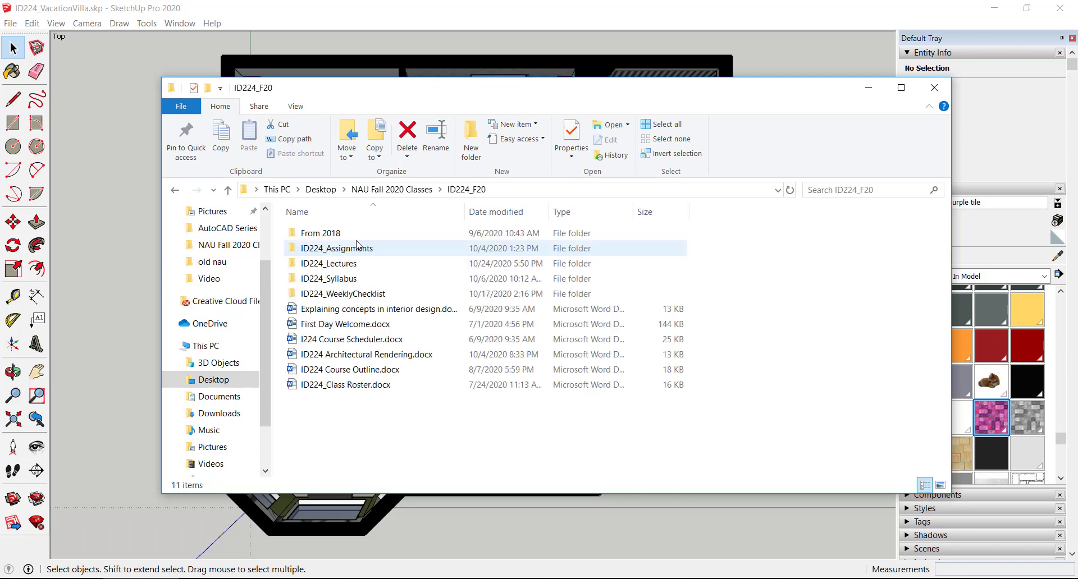
double_click(345, 248)
left_click(337, 236)
double_click(339, 236)
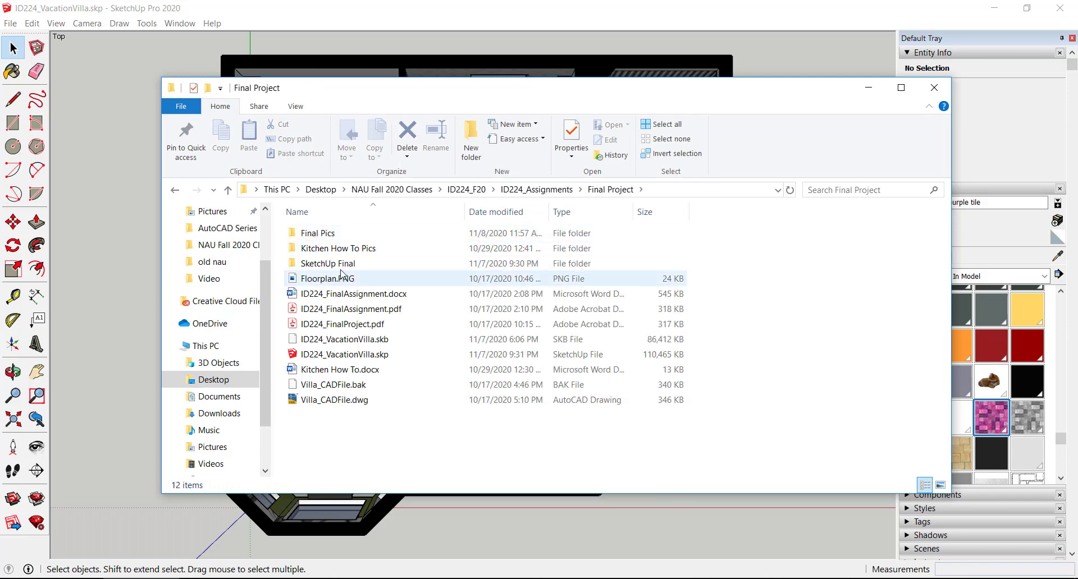
double_click(328, 234)
double_click(321, 267)
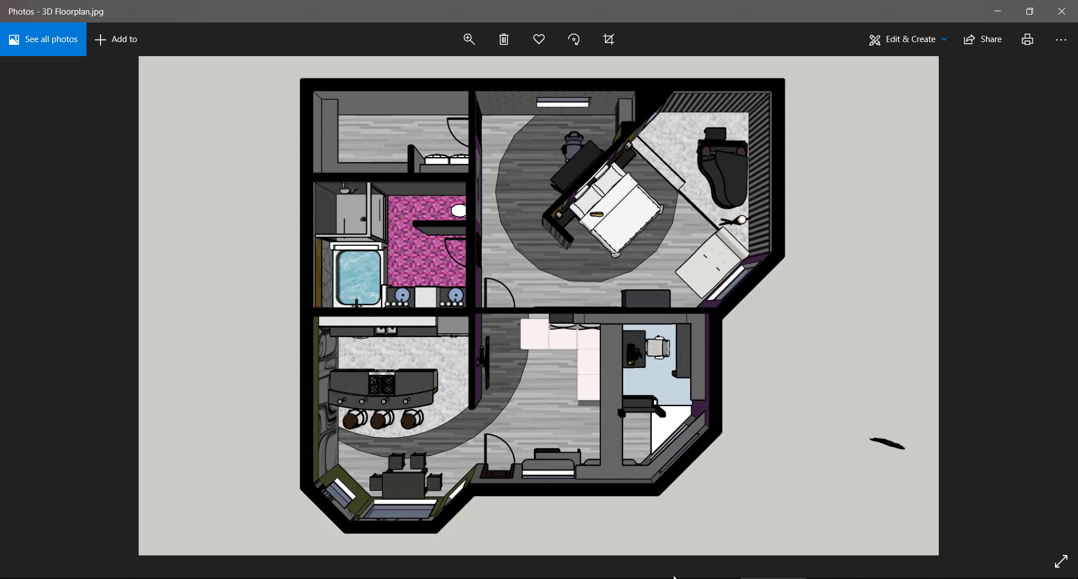
- Switch from Photos back to the SketchUp window using its taskbar preview
mouse_move(674, 577)
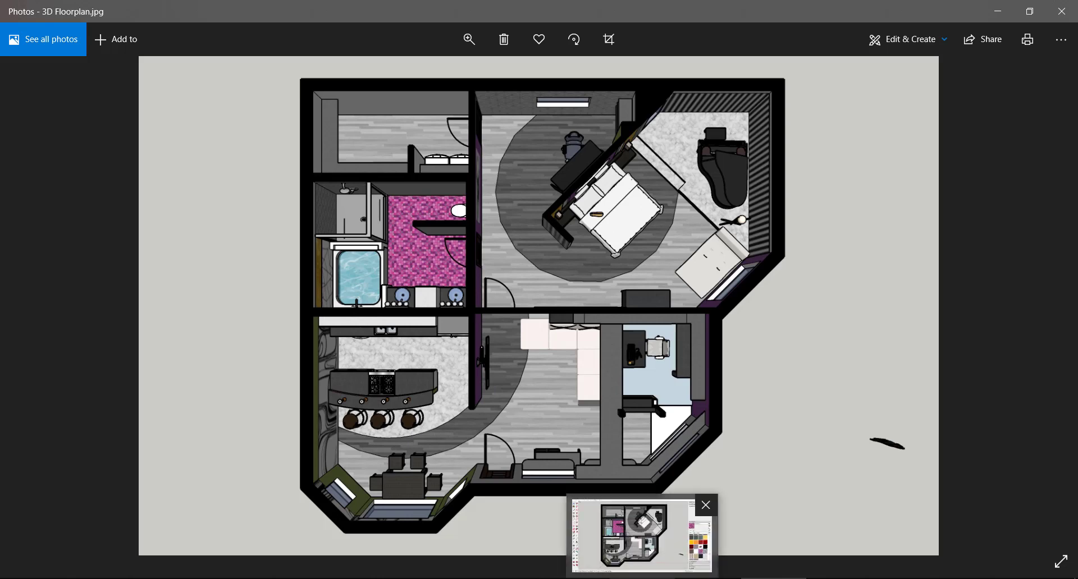
left_click(674, 577)
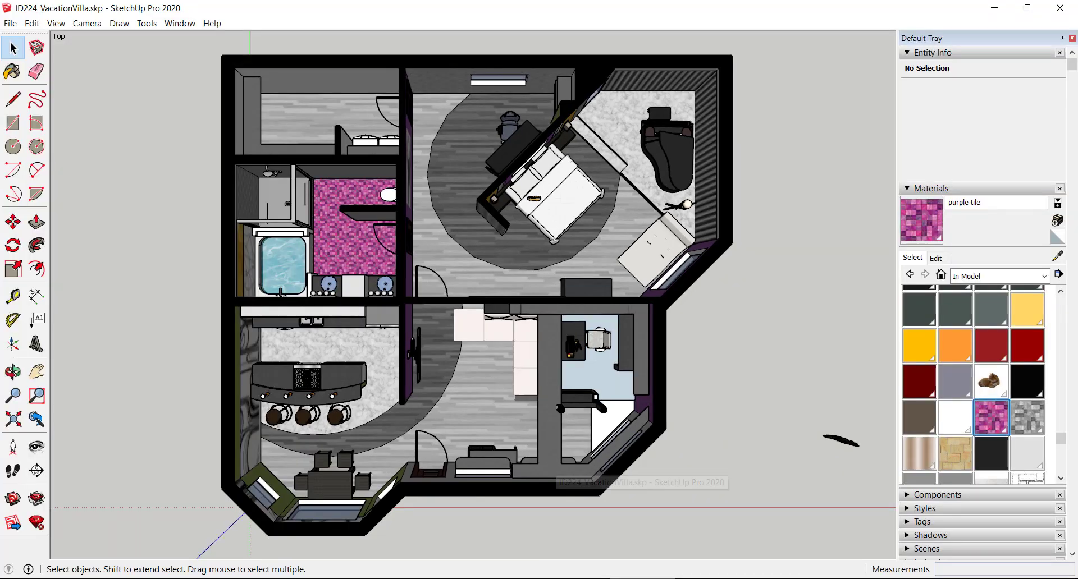
- Set the camera to Parallel Projection
left_click(87, 23)
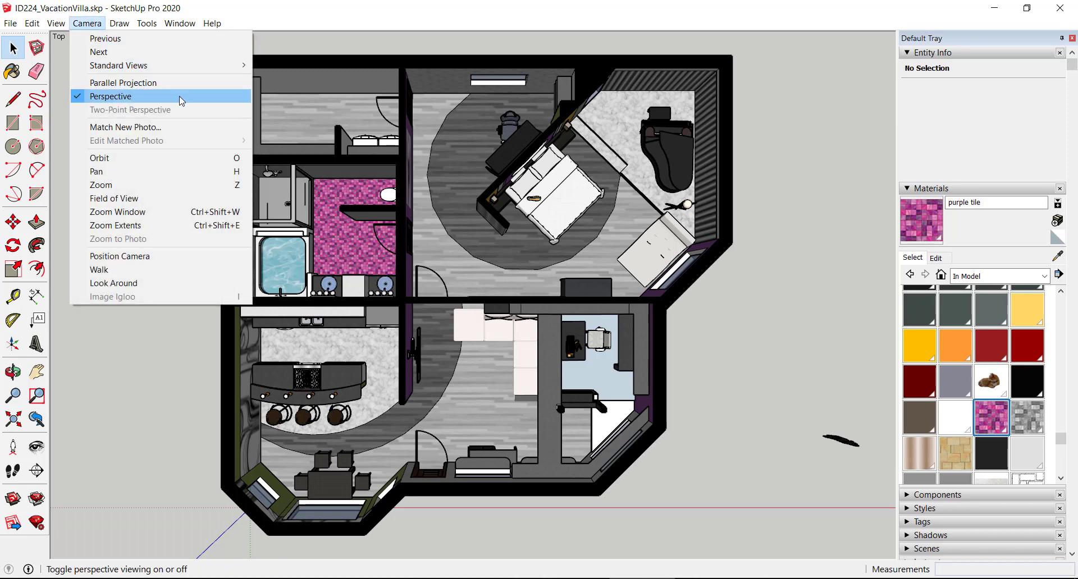
left_click(134, 84)
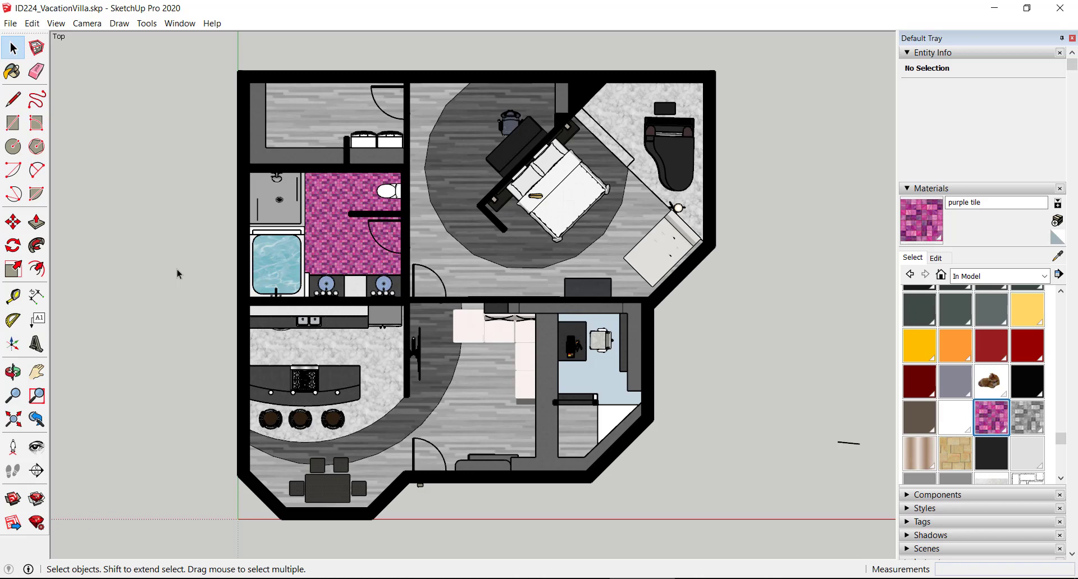
- Export the parallel top view as a JPEG named '2D Floorplan' in Final Pics
left_click(11, 24)
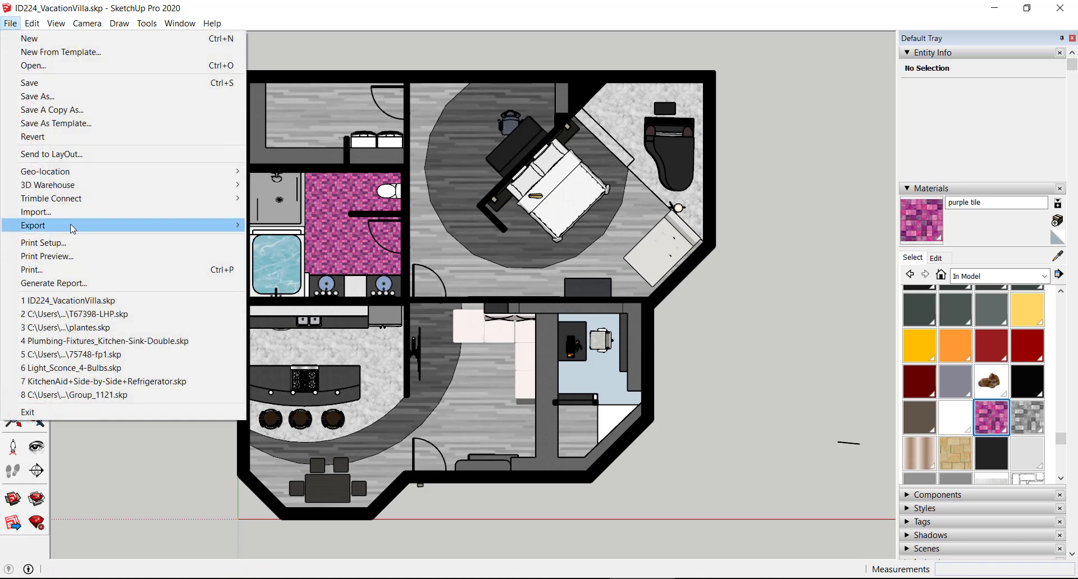
mouse_move(72, 226)
left_click(298, 242)
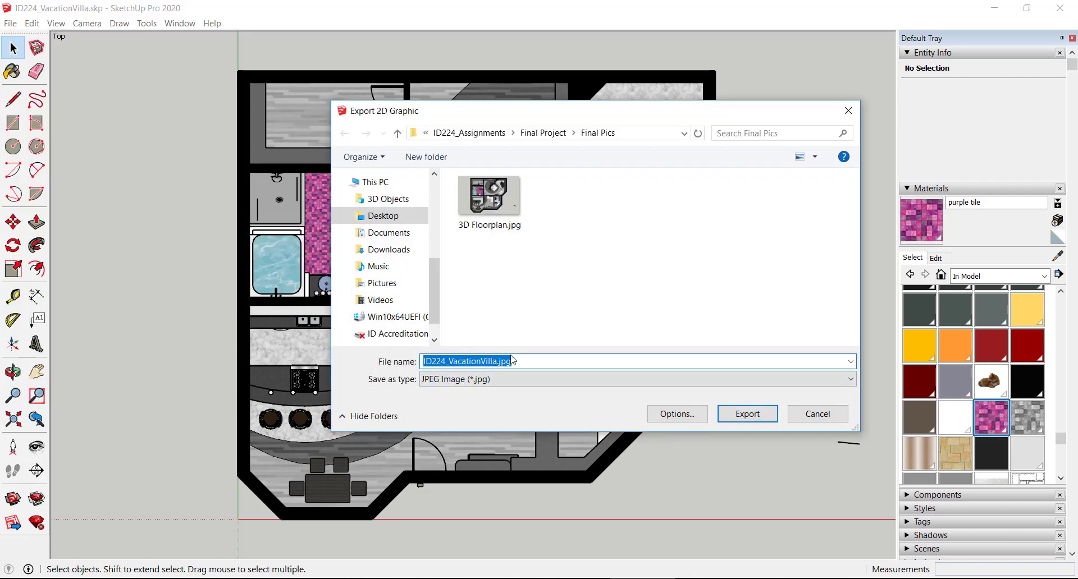
left_click(497, 211)
left_click(473, 361)
key("BackSpace")
key("BackSpace")
key("BackSpace")
key("BackSpace")
key("BackSpace")
key("BackSpace")
key("BackSpace")
key("BackSpace")
key("BackSpace")
key("BackSpace")
key("BackSpace")
key("BackSpace")
type("2D Flo")
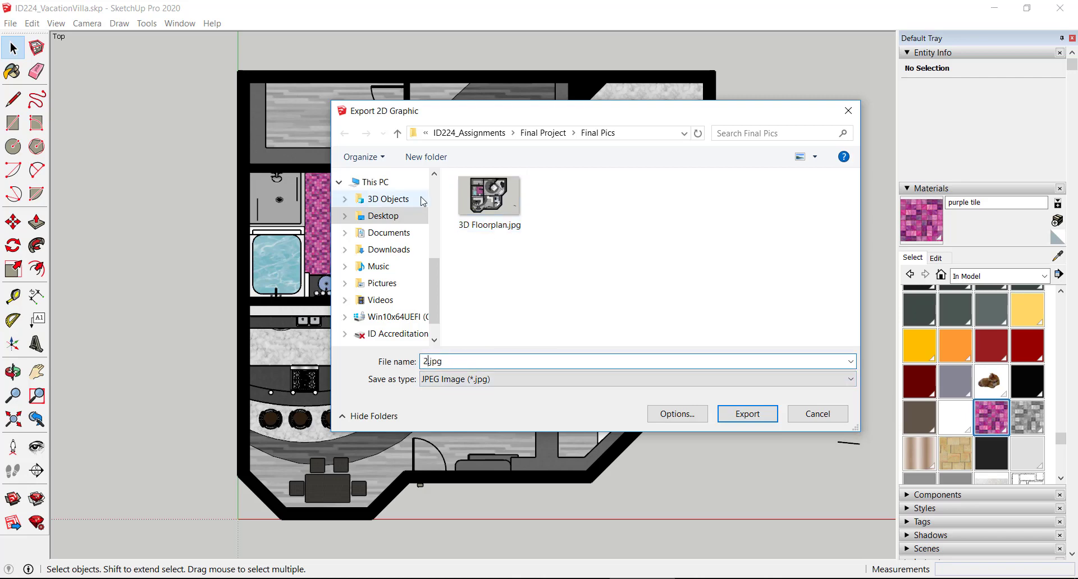
type("orplan")
left_click(748, 415)
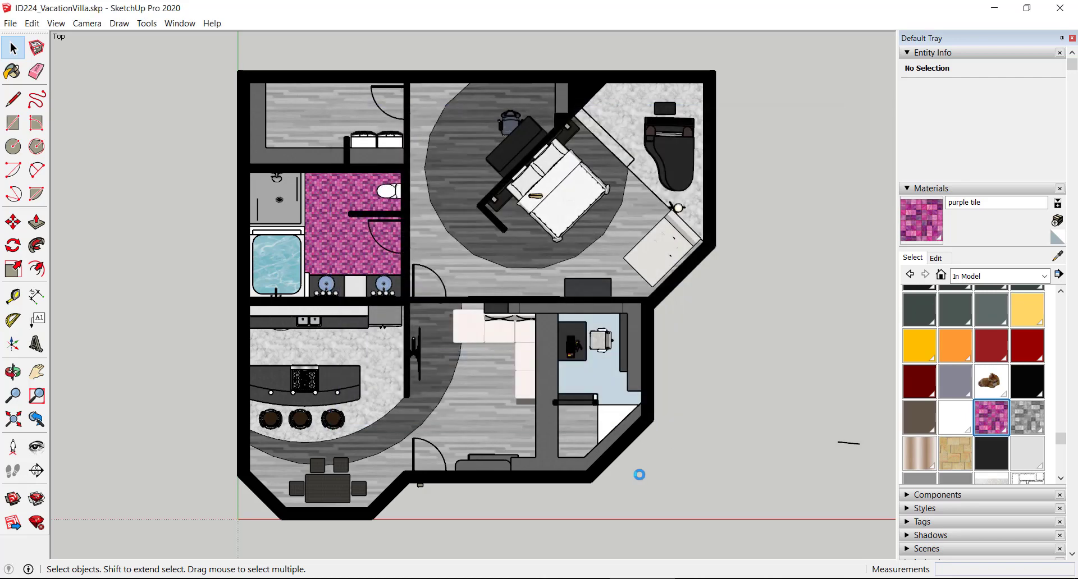
- Return to the Final Pics folder in File Explorer and open 2D Floorplan.jpg
left_click(186, 578)
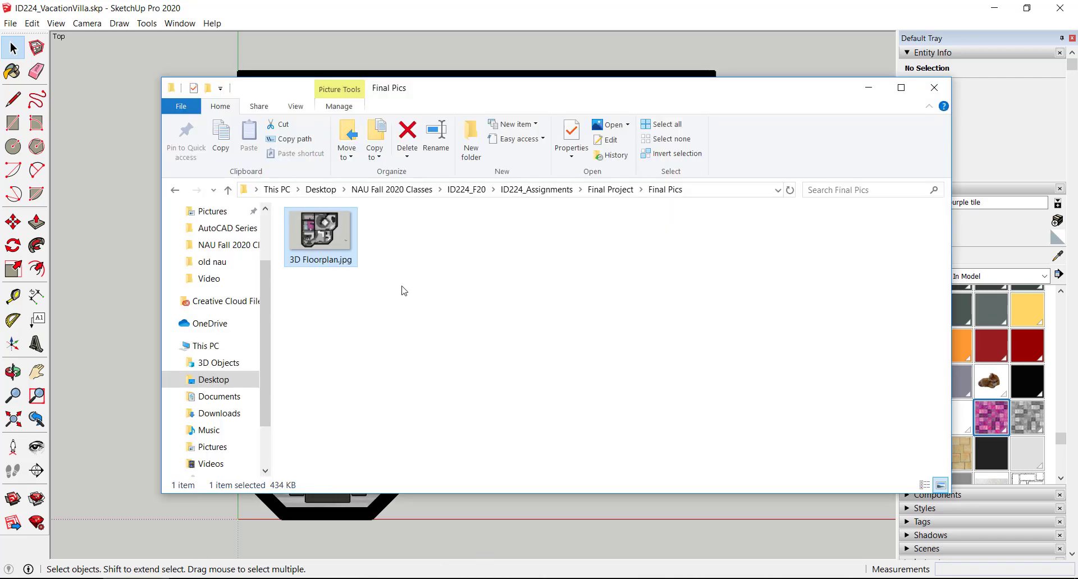
left_click(610, 189)
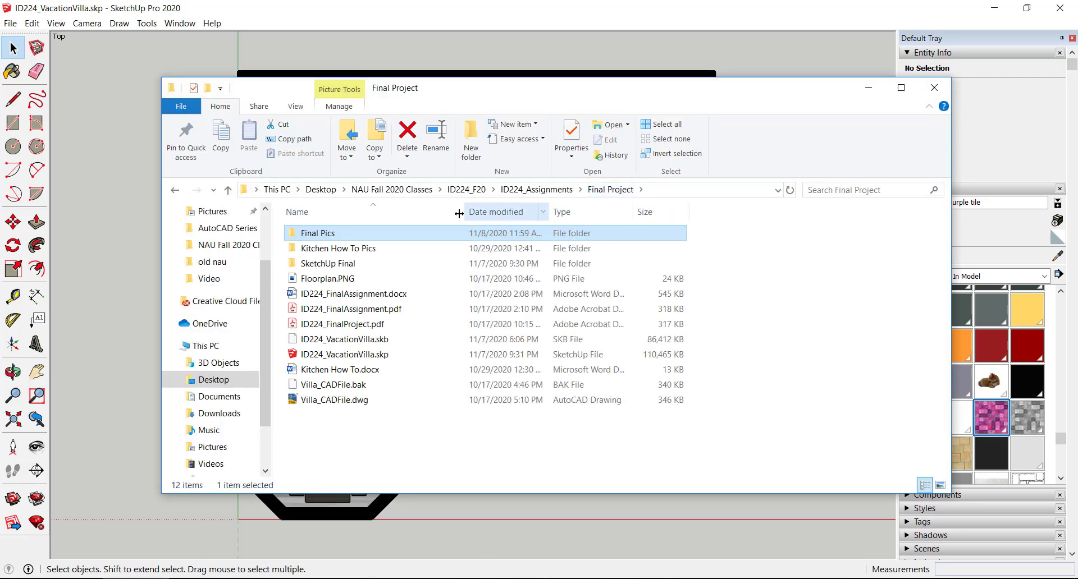
double_click(330, 233)
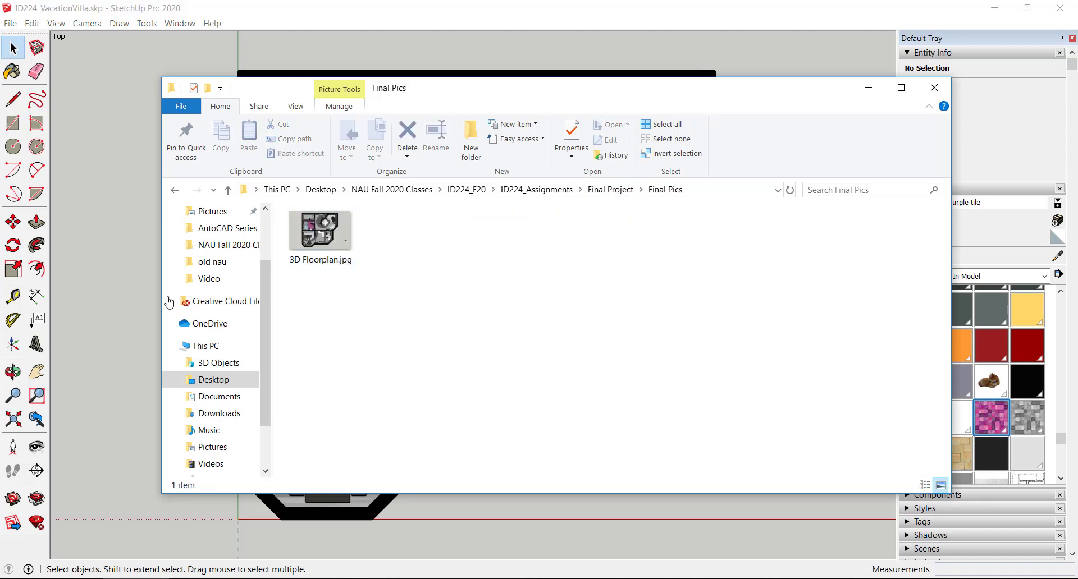
left_click(111, 281)
left_click(185, 578)
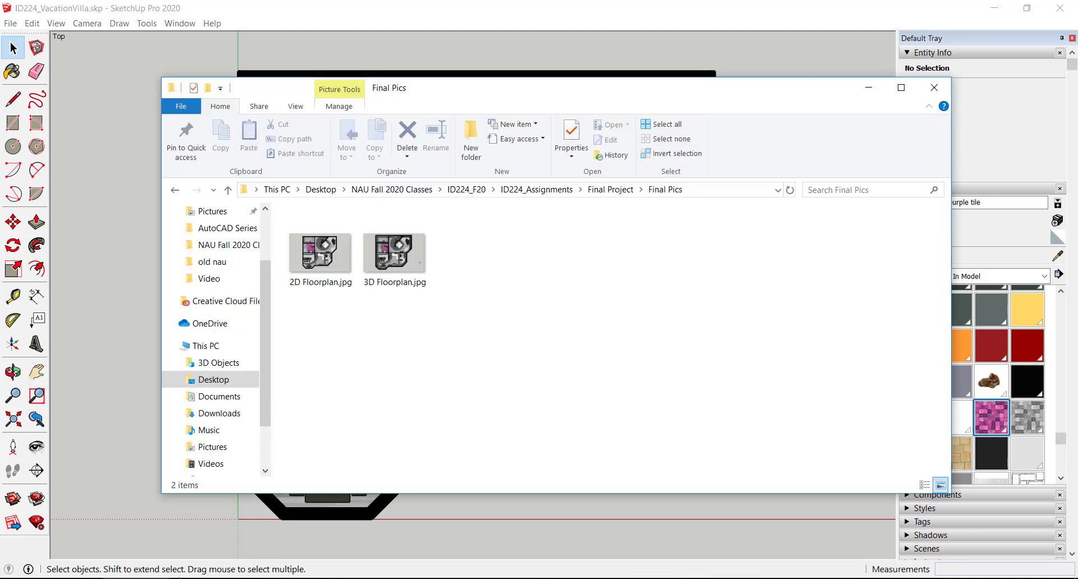
key("Home")
key("Return")
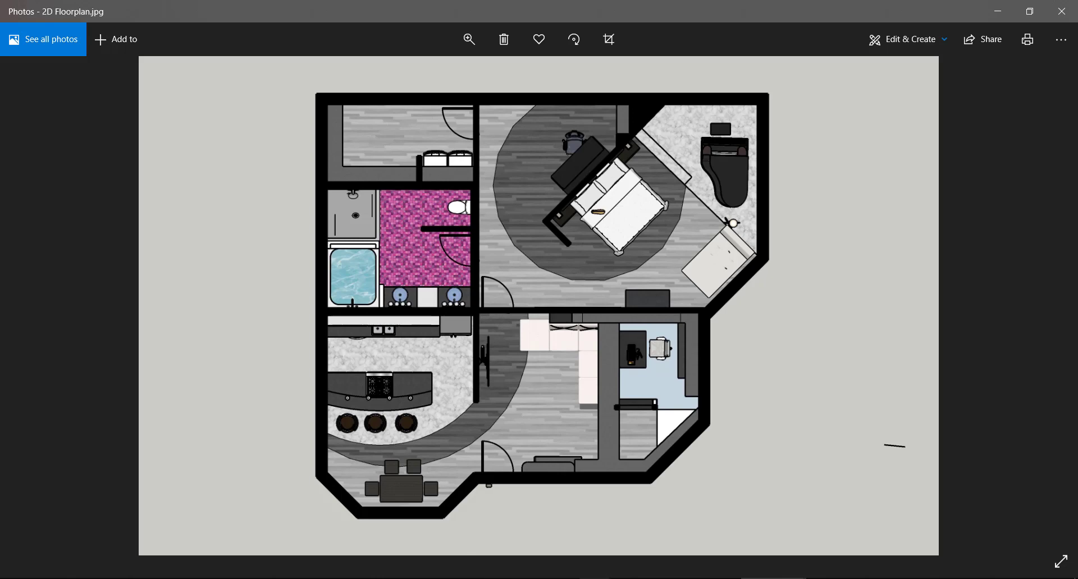
- Switch from Photos back to SketchUp using the taskbar icon
left_click(470, 578)
- Switch the model to the Front standard elevation view
left_click(87, 24)
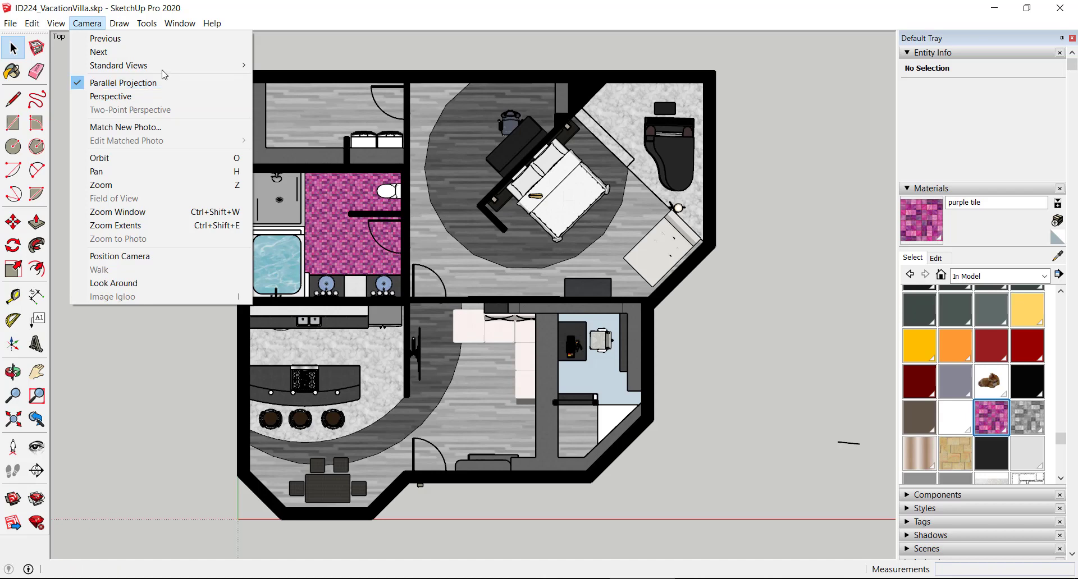
mouse_move(162, 66)
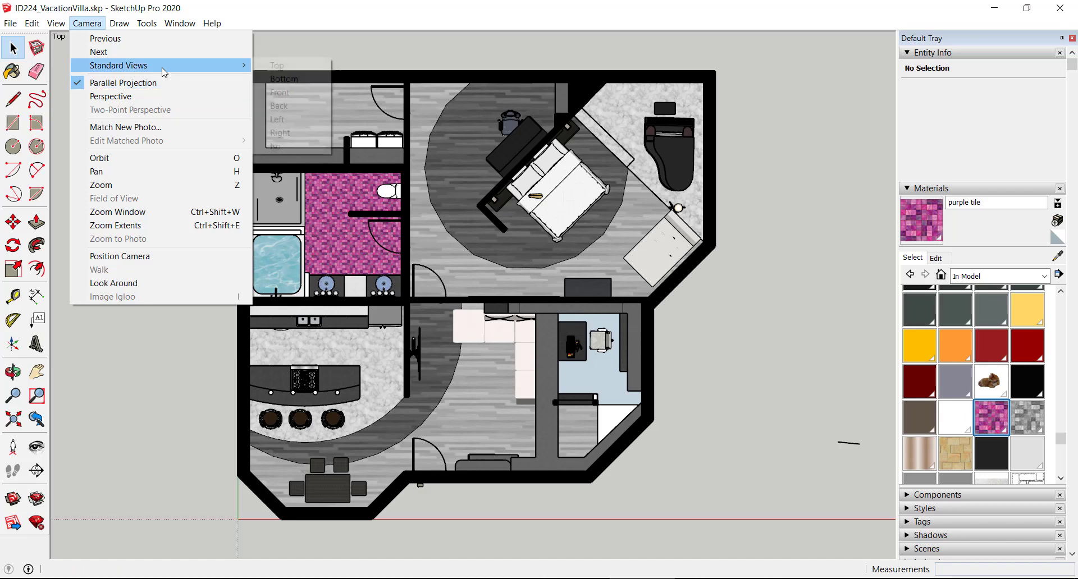
left_click(287, 93)
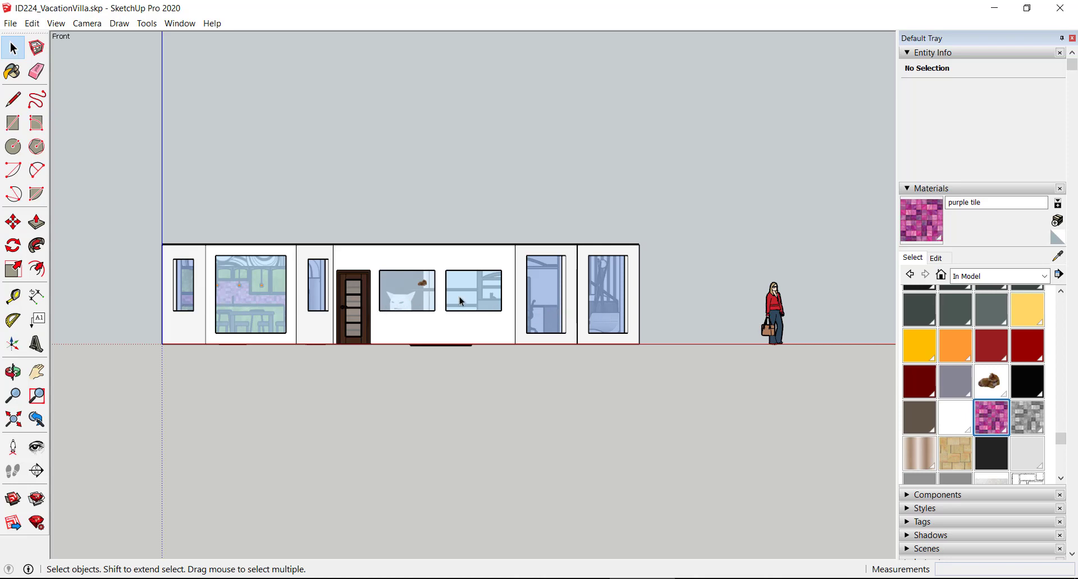
- Change the view to the Left standard side elevation
left_click(87, 23)
mouse_move(141, 66)
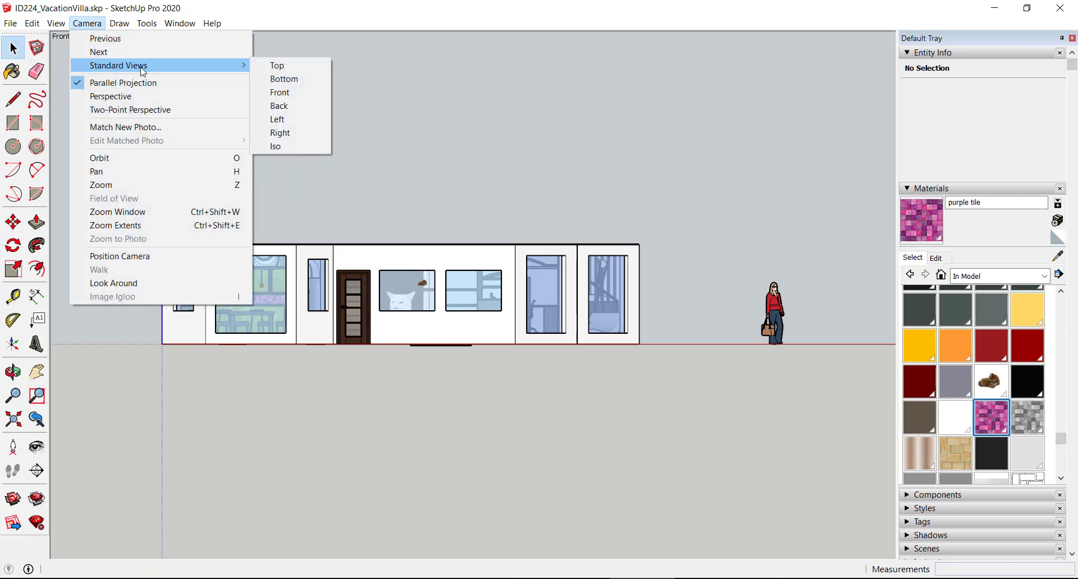
left_click(294, 123)
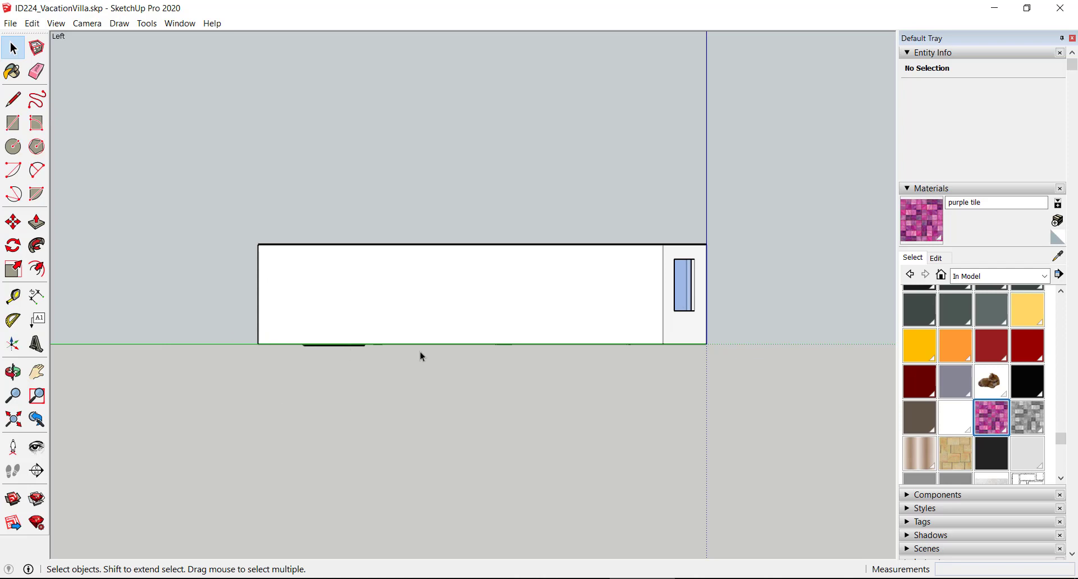
- From below the building, lift the dark rail group by 3/4" with Move
middle_click_drag(348, 358, 301, 408)
scroll(376, 320, "up", 6)
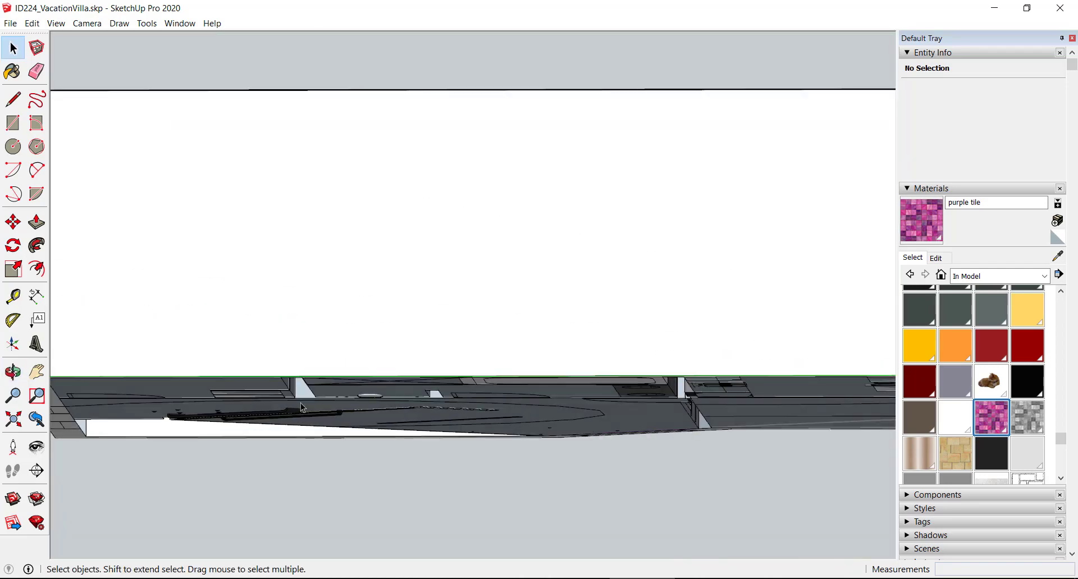
scroll(297, 412, "up", 5)
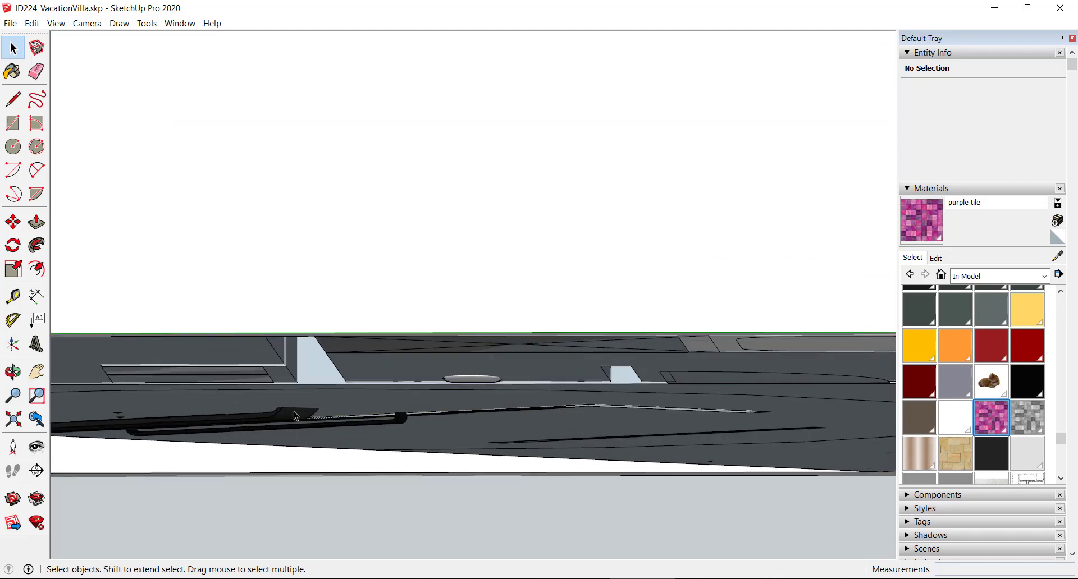
scroll(294, 415, "up", 3)
left_click(292, 425)
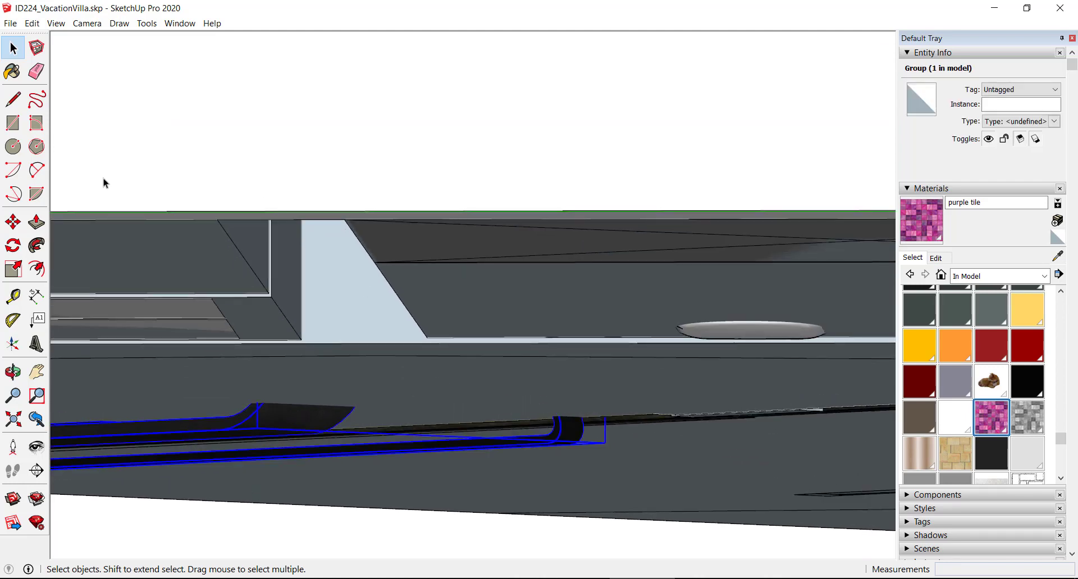
left_click(13, 223)
left_click_drag(231, 429, 231, 396)
- Return to the Left view, then orbit to a high overhead perspective into the house
scroll(370, 365, "down", 6)
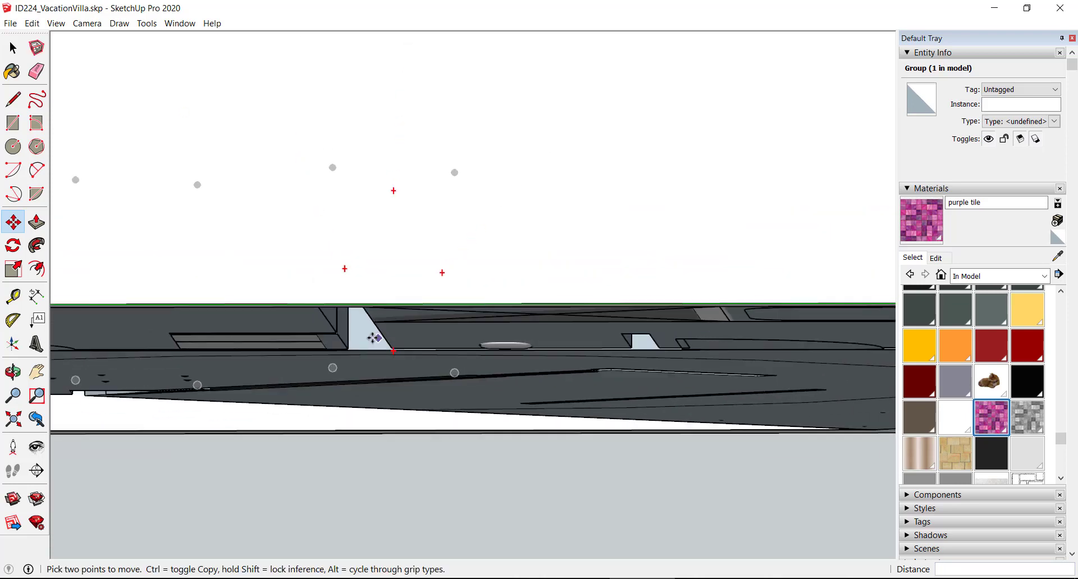
scroll(269, 257, "down", 1)
left_click(87, 23)
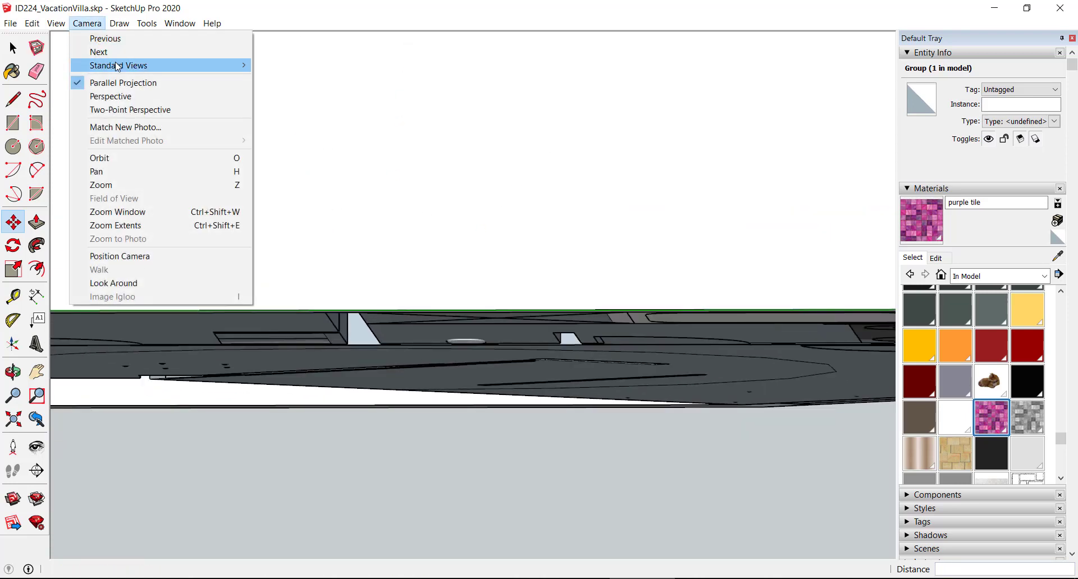
mouse_move(118, 66)
left_click(293, 119)
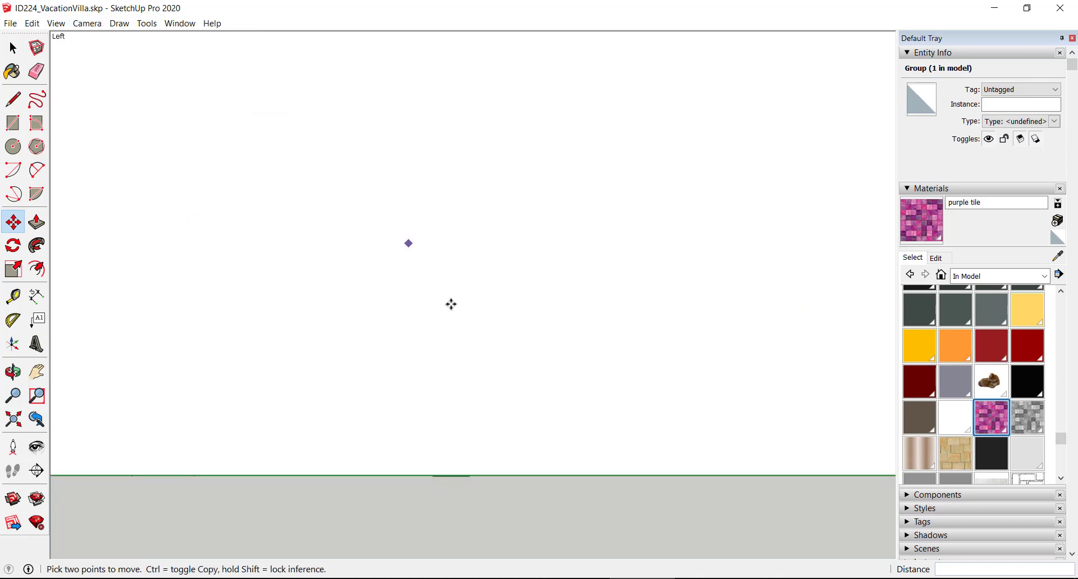
scroll(450, 304, "down", 3)
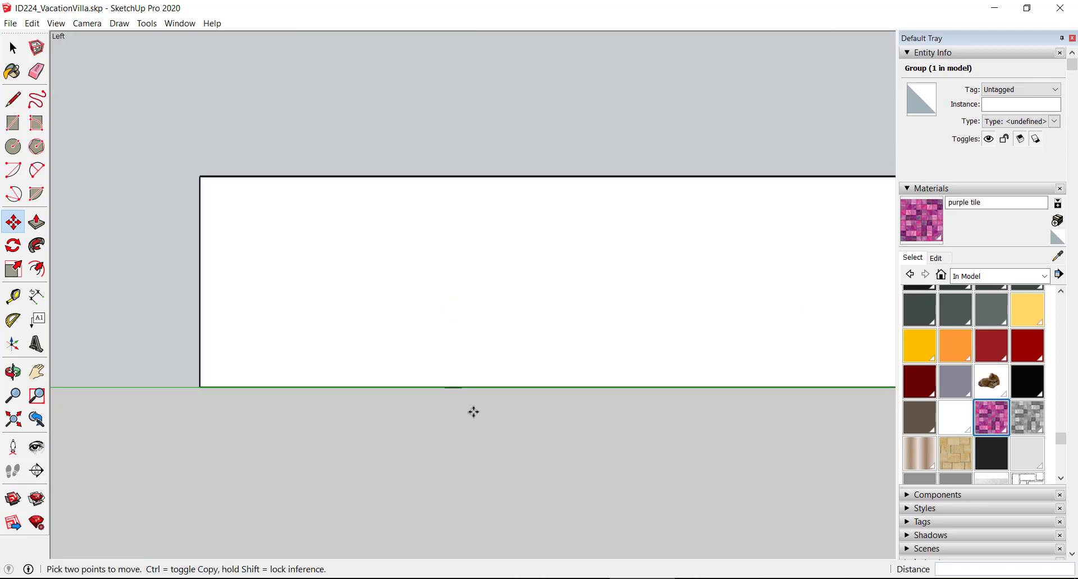
scroll(455, 386, "up", 1)
scroll(456, 400, "down", 2)
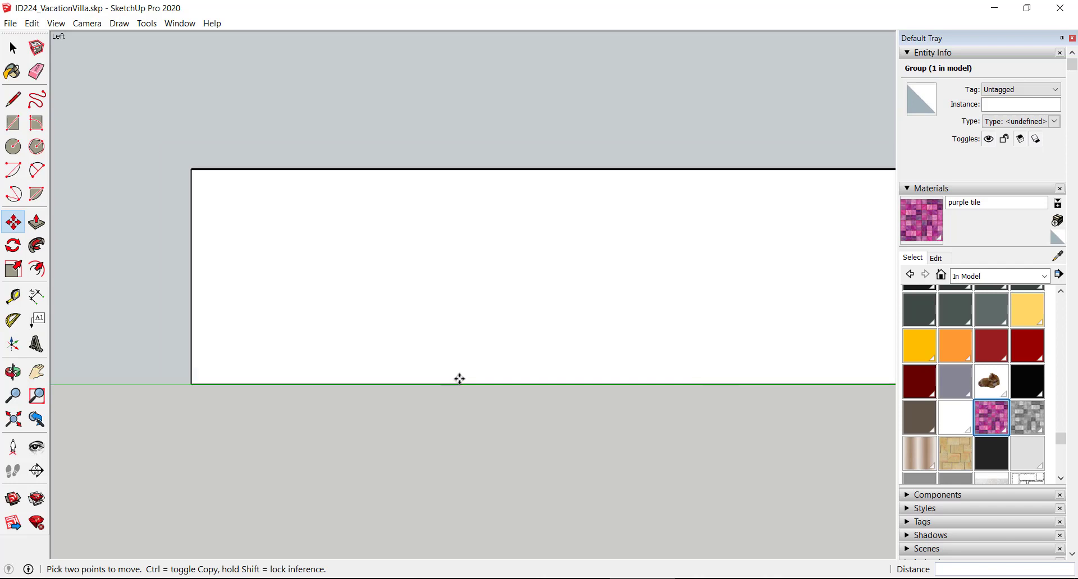
scroll(490, 407, "down", 5)
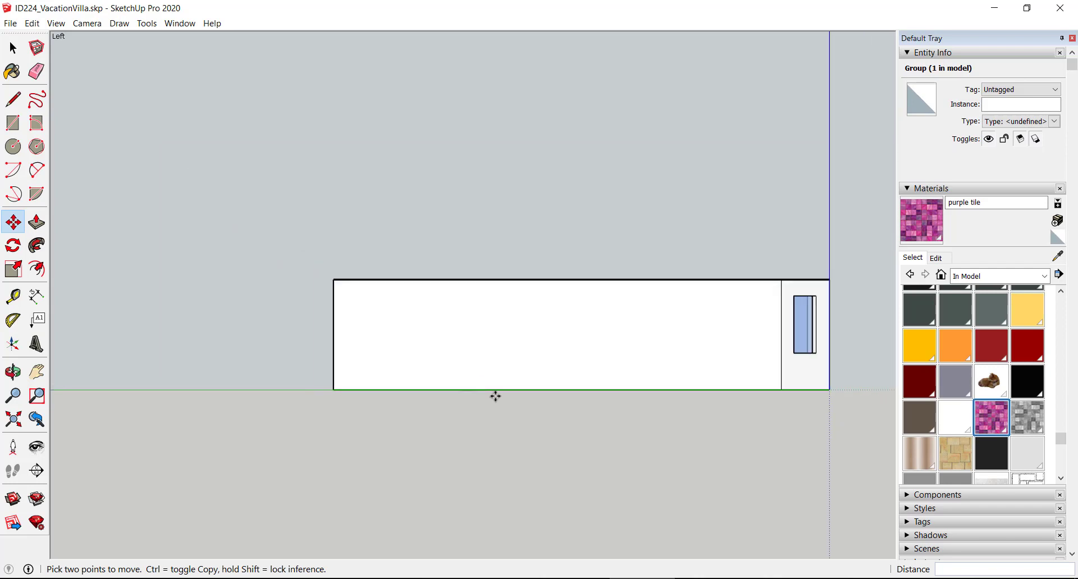
middle_click_drag(568, 444, 134, 440)
middle_click_drag(623, 198, 722, 438)
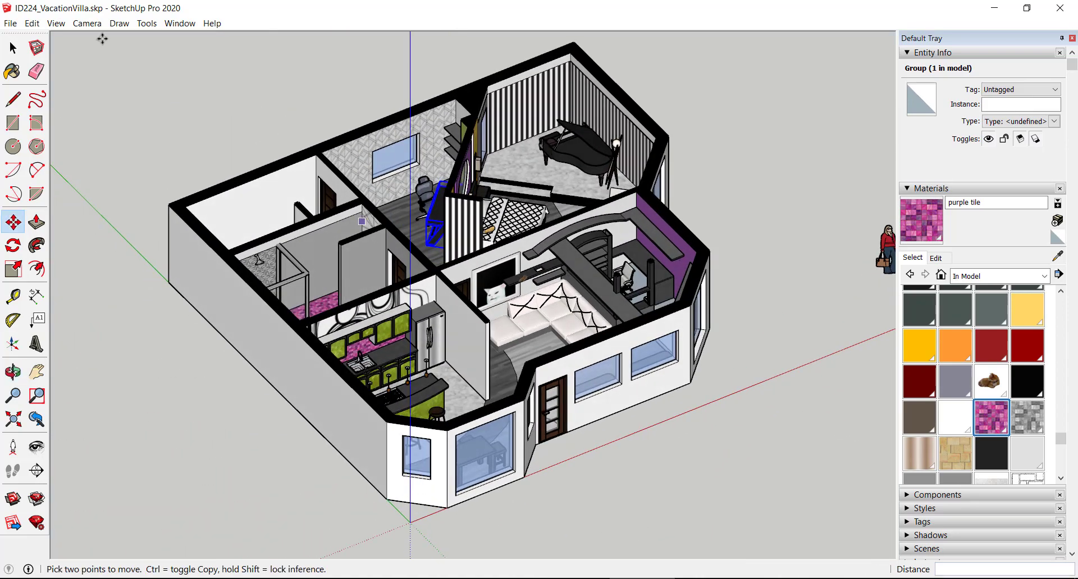
- Clear the selection and switch to the Back view, then the Top plan view
key("space")
left_click(96, 25)
mouse_move(132, 66)
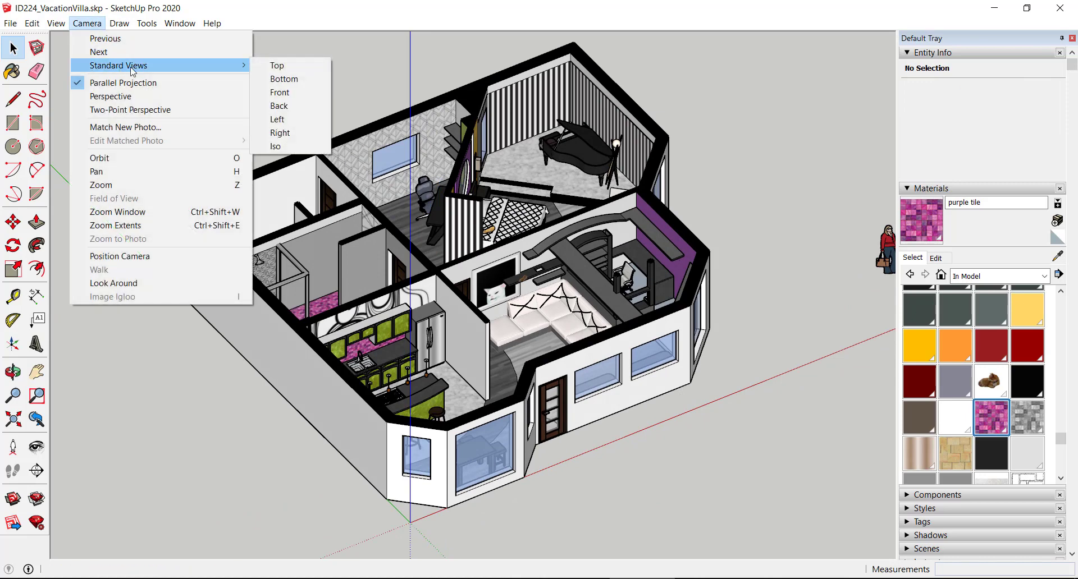
left_click(279, 105)
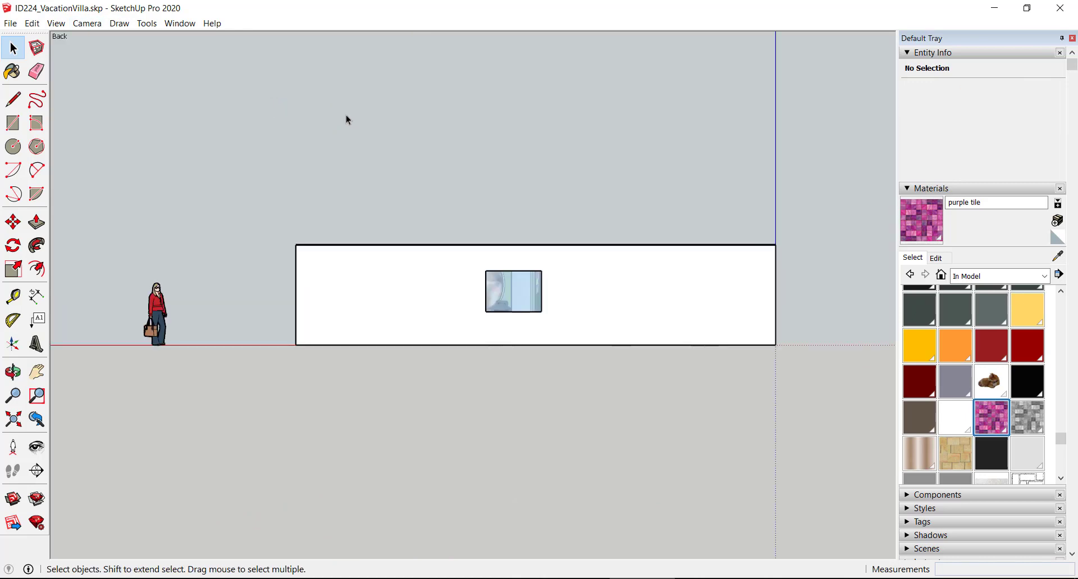
left_click(87, 23)
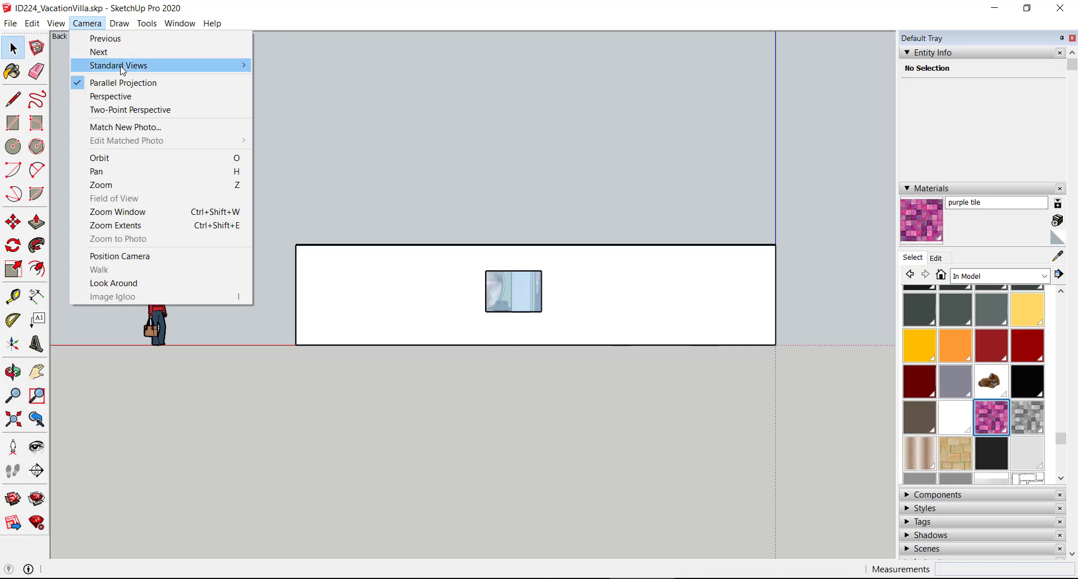
mouse_move(123, 67)
left_click(286, 67)
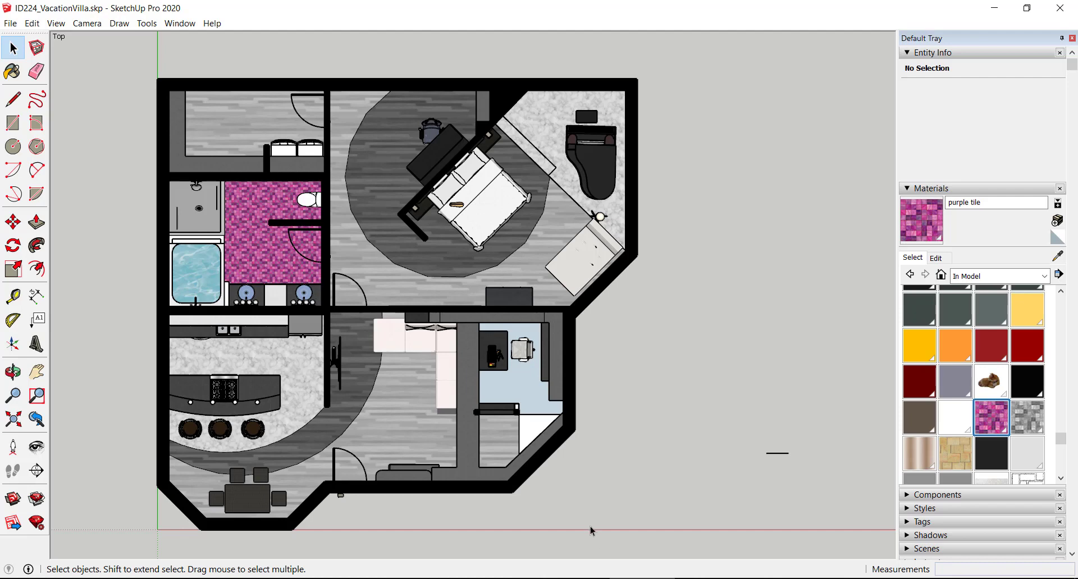
- Turn on Perspective, zoom out and tilt into a 3D overhead view
left_click(87, 23)
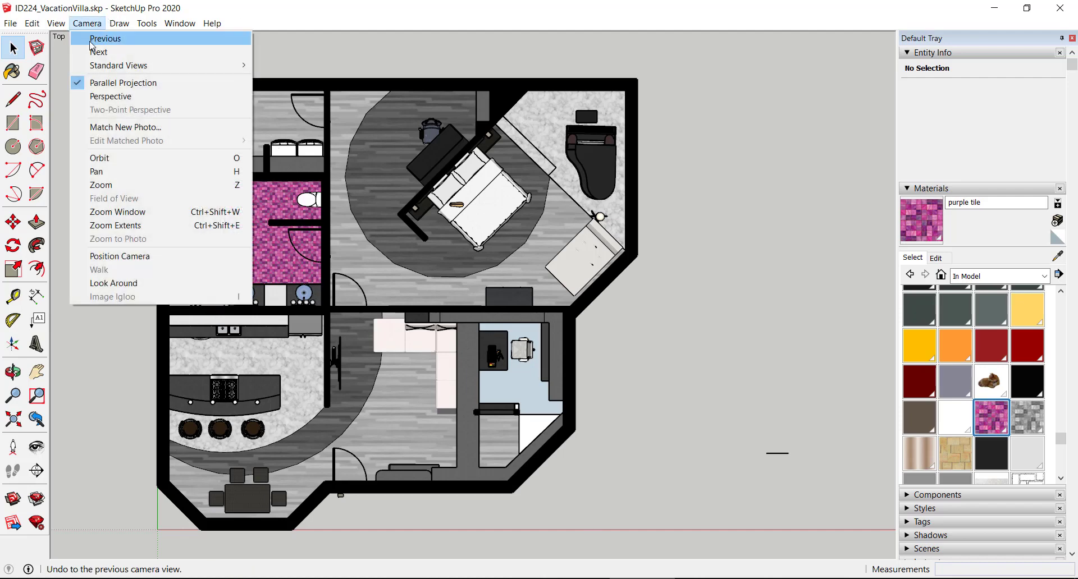
left_click(102, 97)
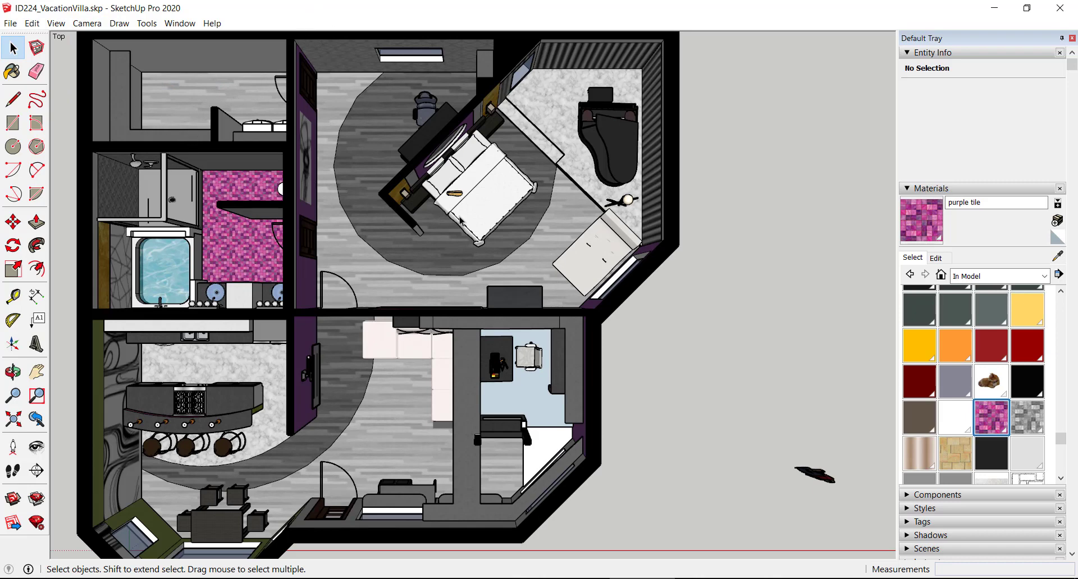
scroll(550, 194, "down", 3)
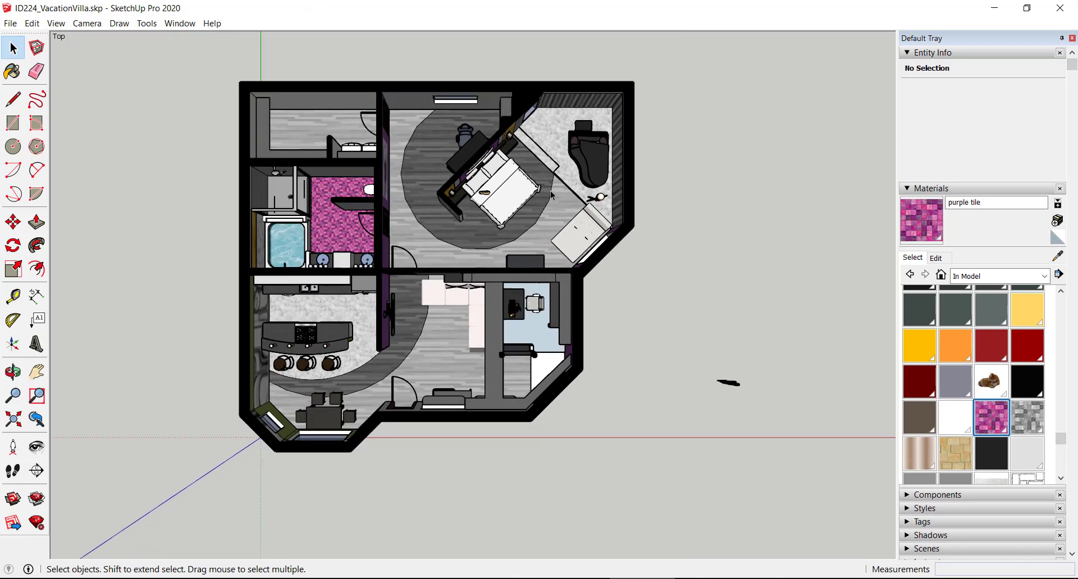
middle_click_drag(546, 201, 425, 93)
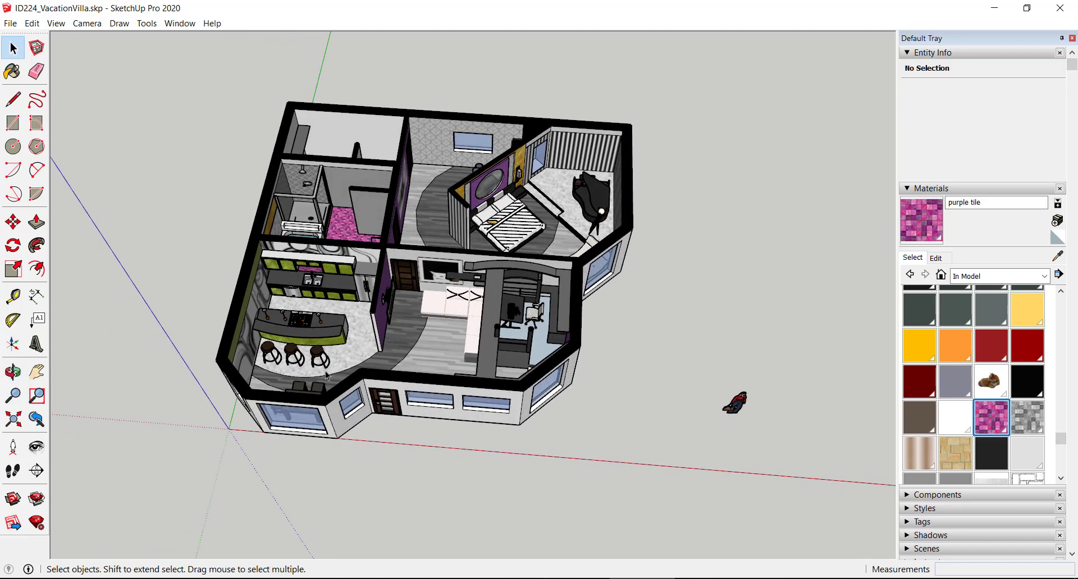
- Place a section plane on the front face, keeping its default name
left_click(36, 470)
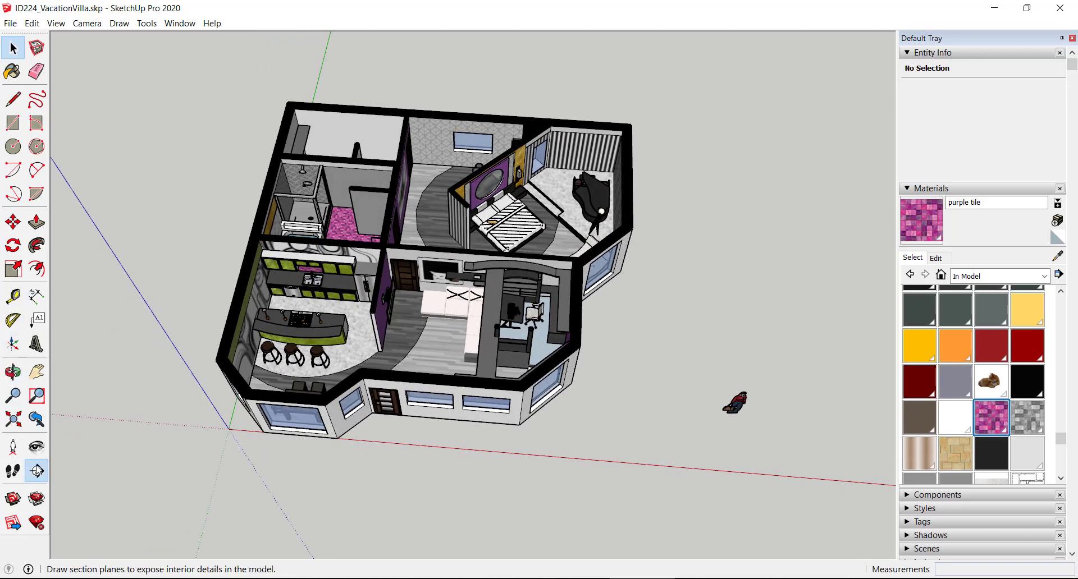
left_click(309, 420)
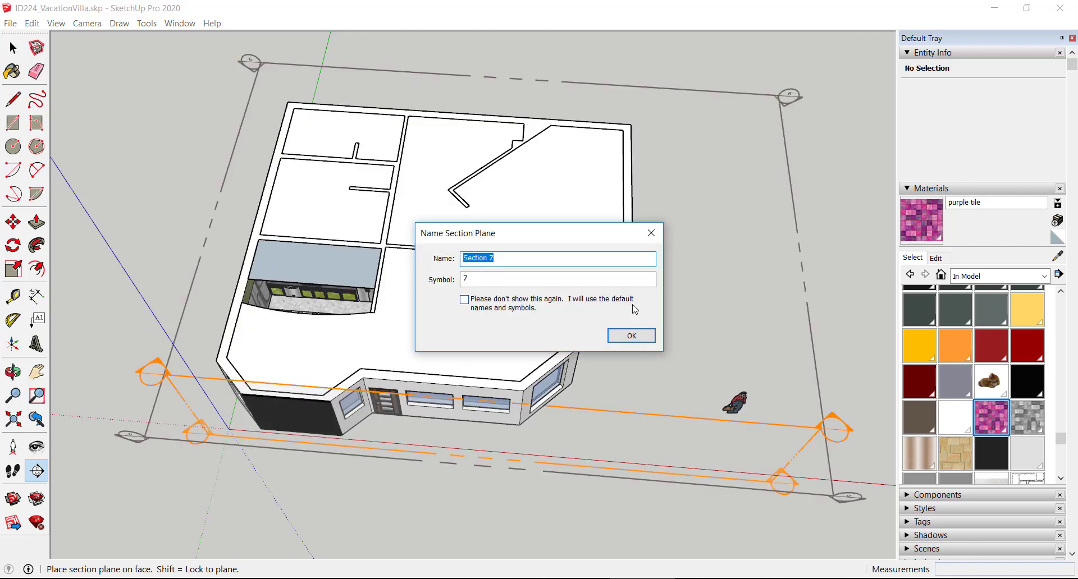
left_click(631, 337)
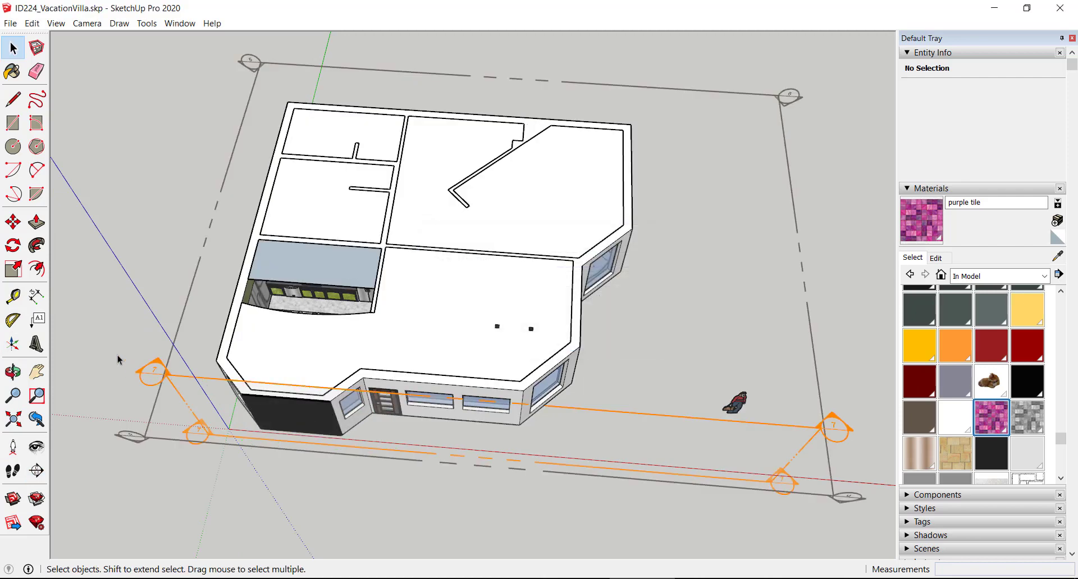
- Move section cut 7 5' 9 15/16" deeper into the house, then deselect it
left_click(176, 376)
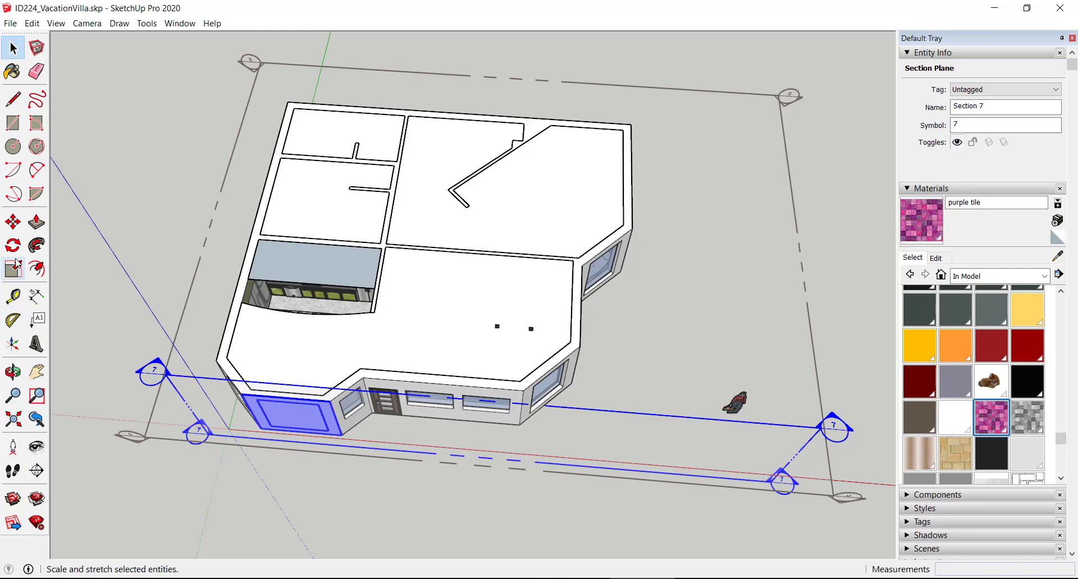
left_click(13, 222)
left_click(107, 340)
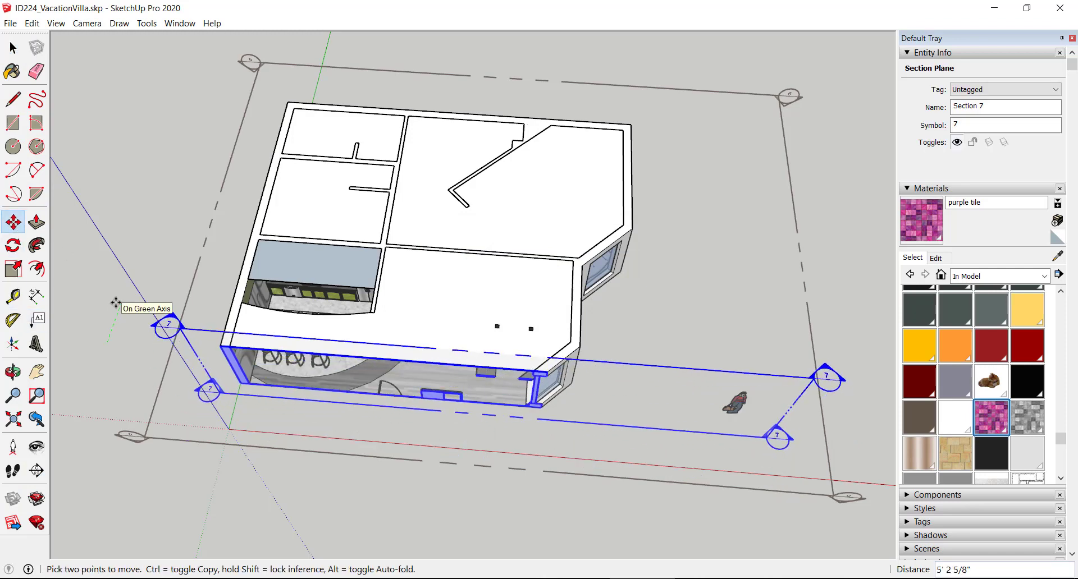
left_click(116, 302)
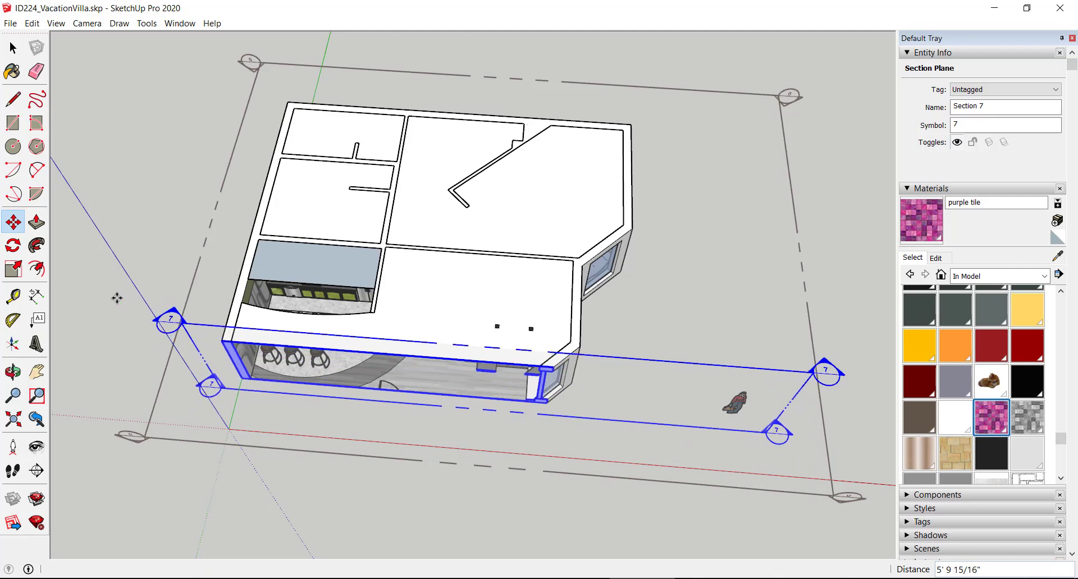
left_click(13, 48)
left_click(73, 85)
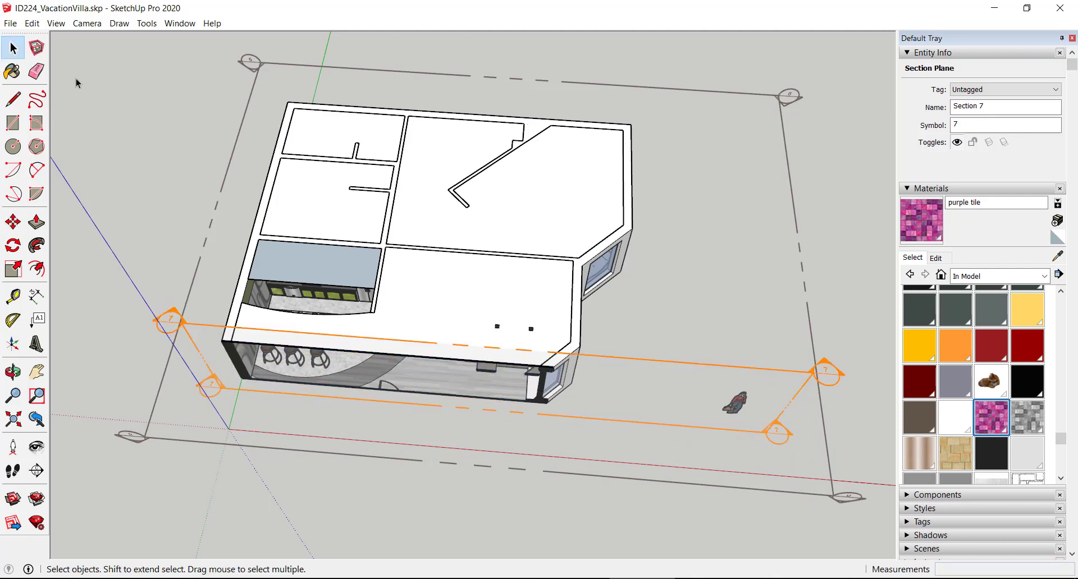
left_click(87, 23)
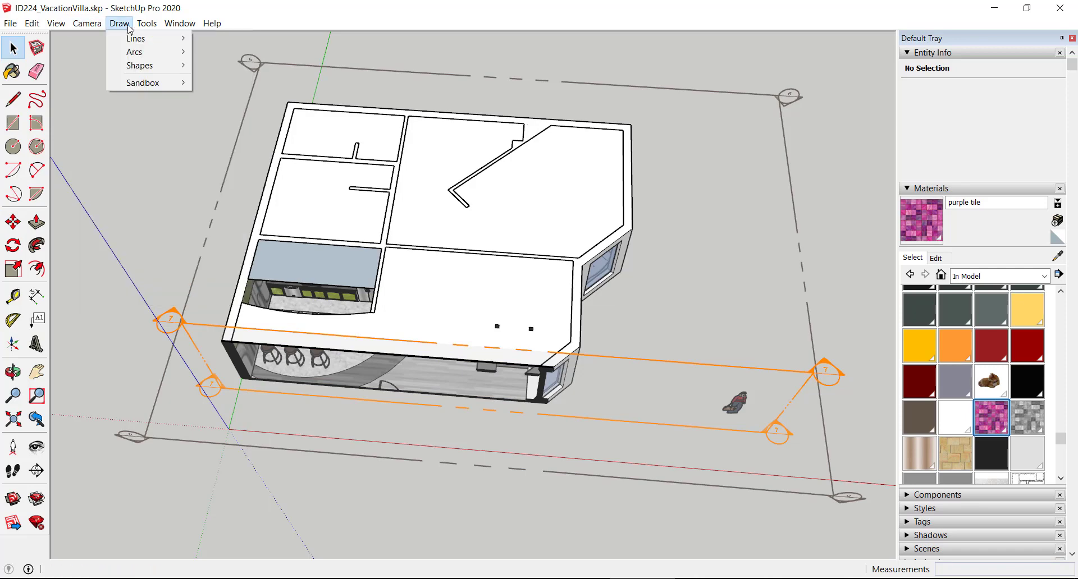
- View the sliced rooms from the Front, zoom in, and switch to Parallel Projection
mouse_move(208, 70)
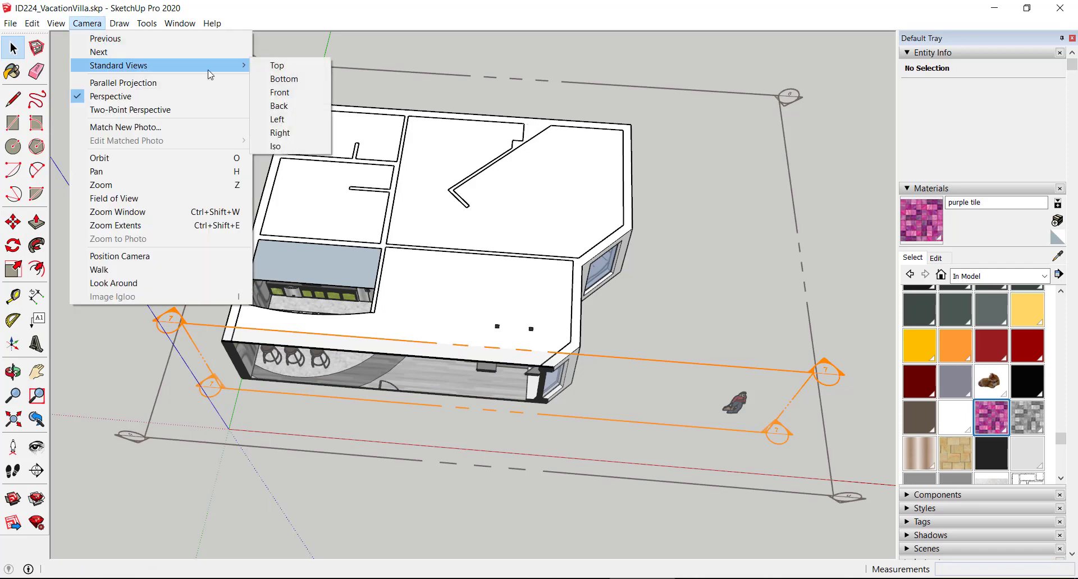
left_click(280, 92)
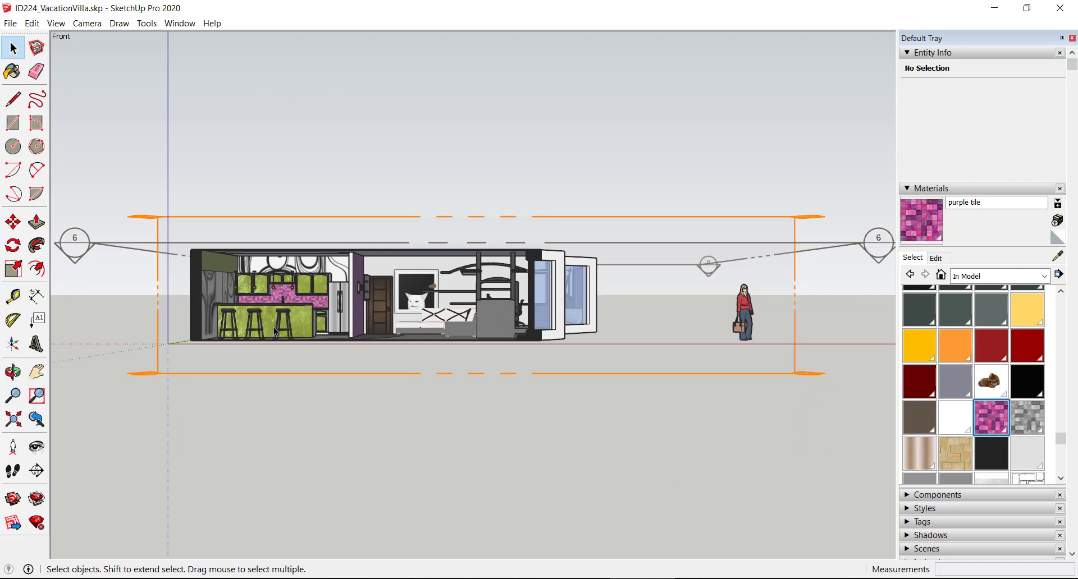
scroll(278, 330, "up", 5)
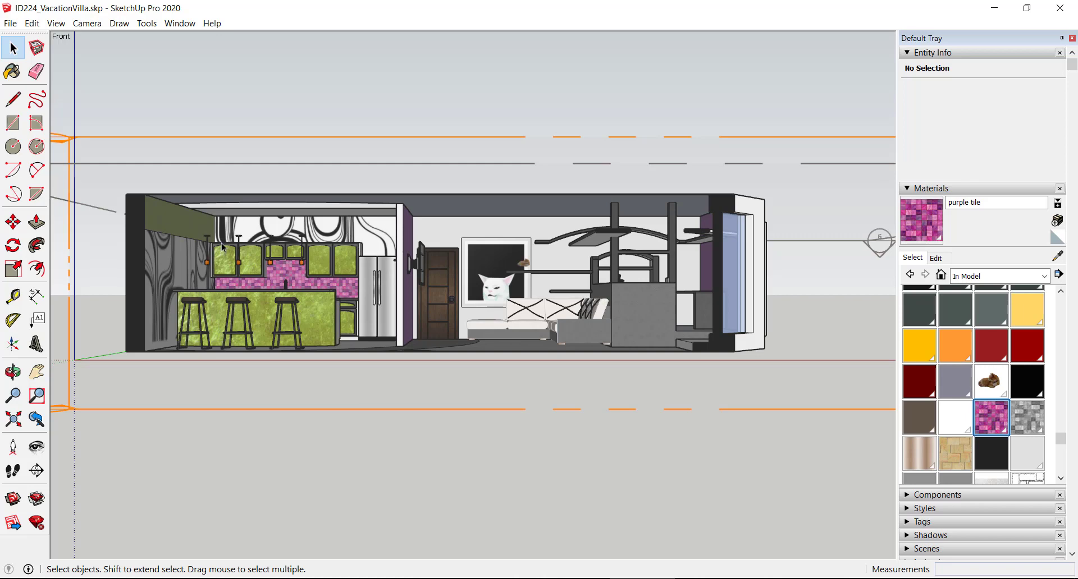
middle_click_drag(439, 318, 374, 270)
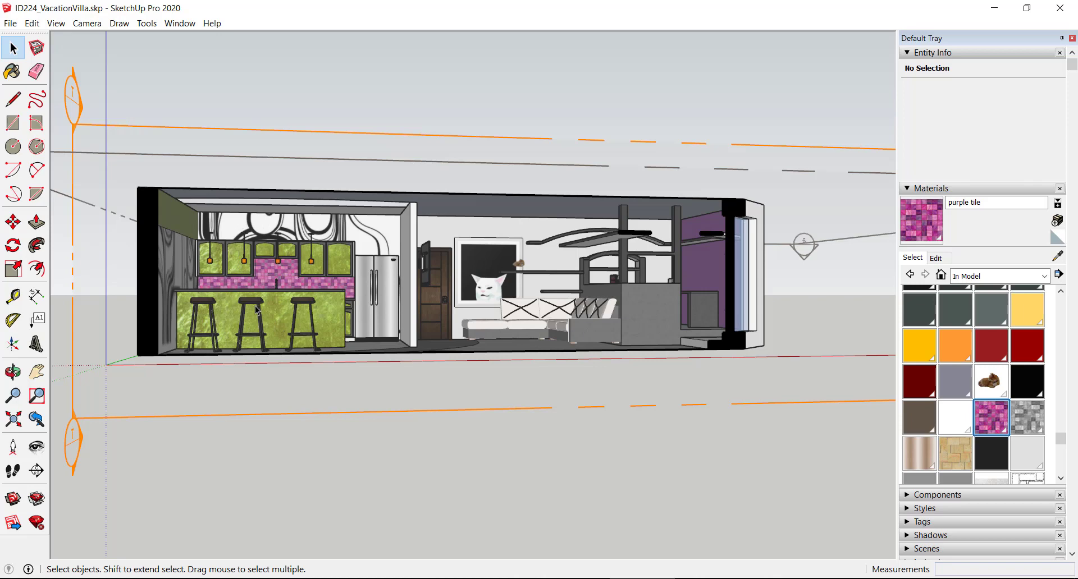
left_click(90, 24)
left_click(109, 83)
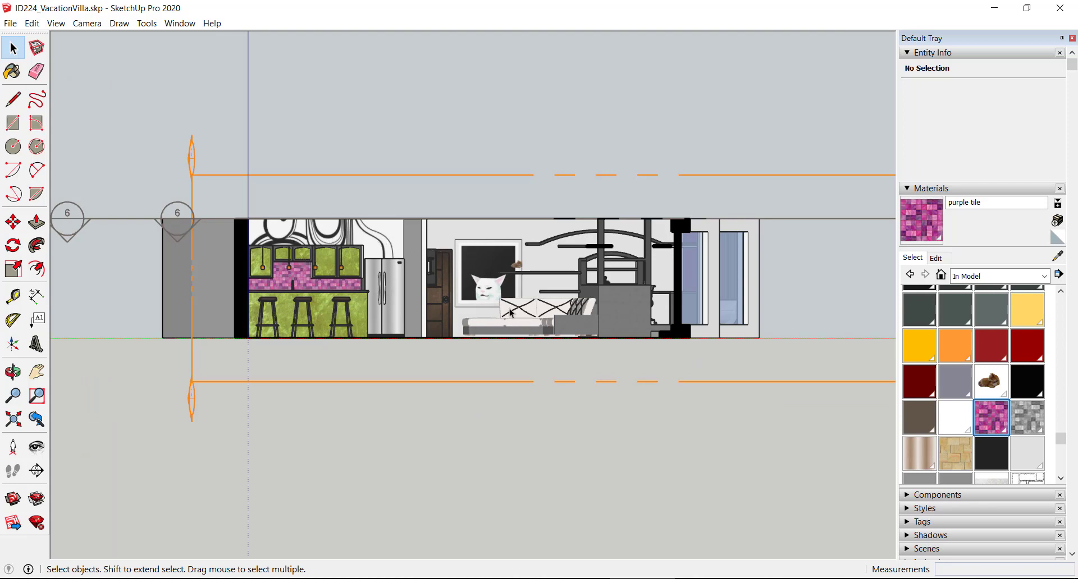
left_click(103, 27)
- Return to the Front view and zoom in toward the kitchen
mouse_move(121, 65)
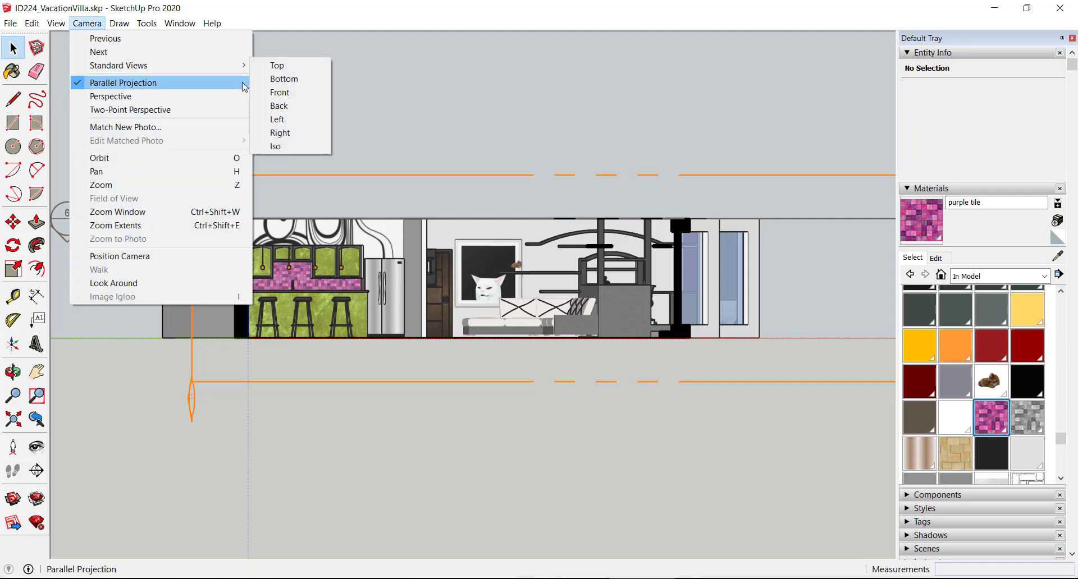
left_click(311, 97)
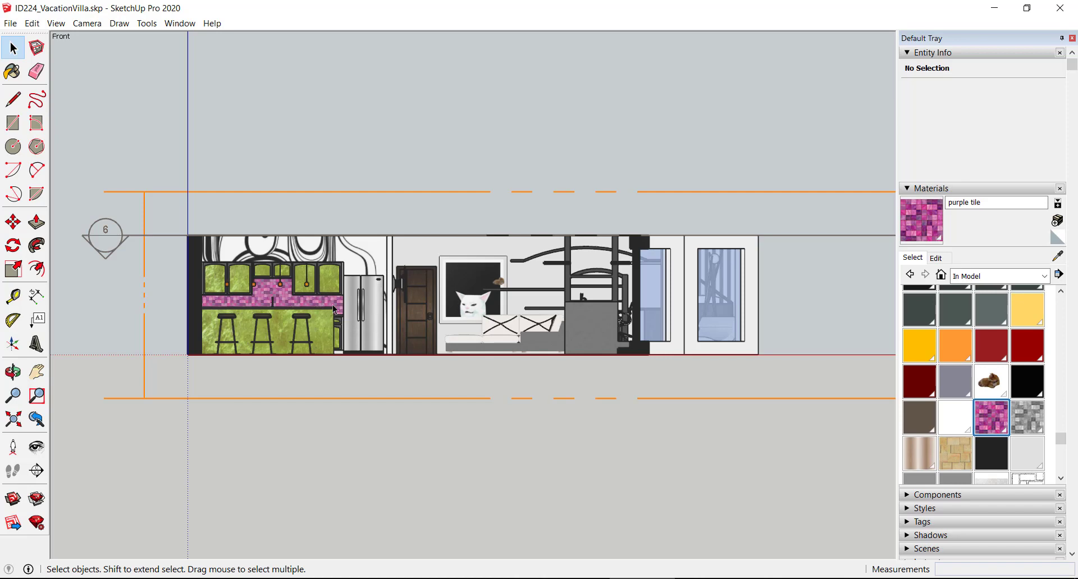
scroll(438, 308, "up", 2)
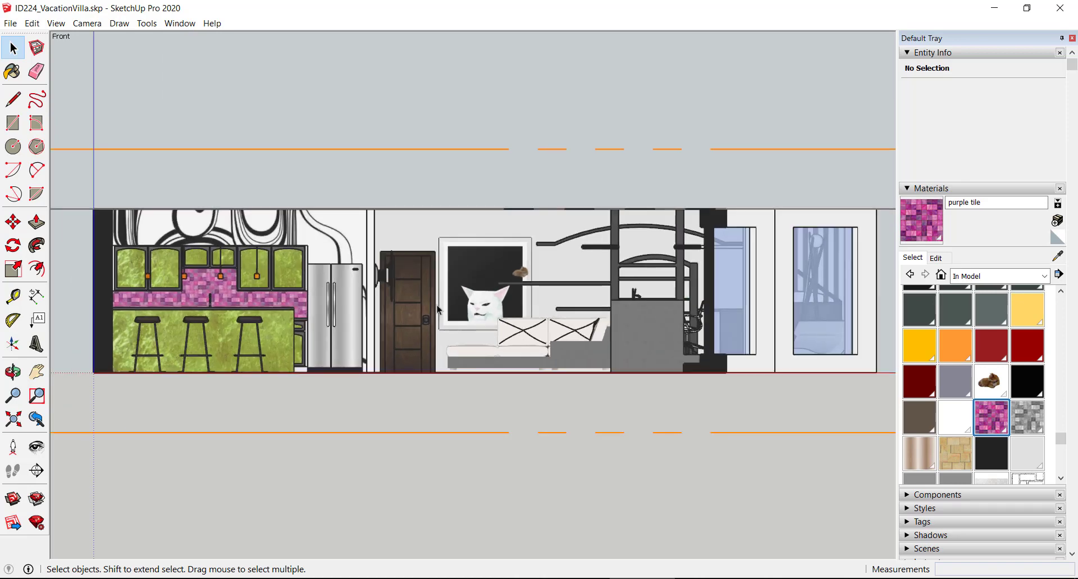
scroll(369, 288, "up", 1)
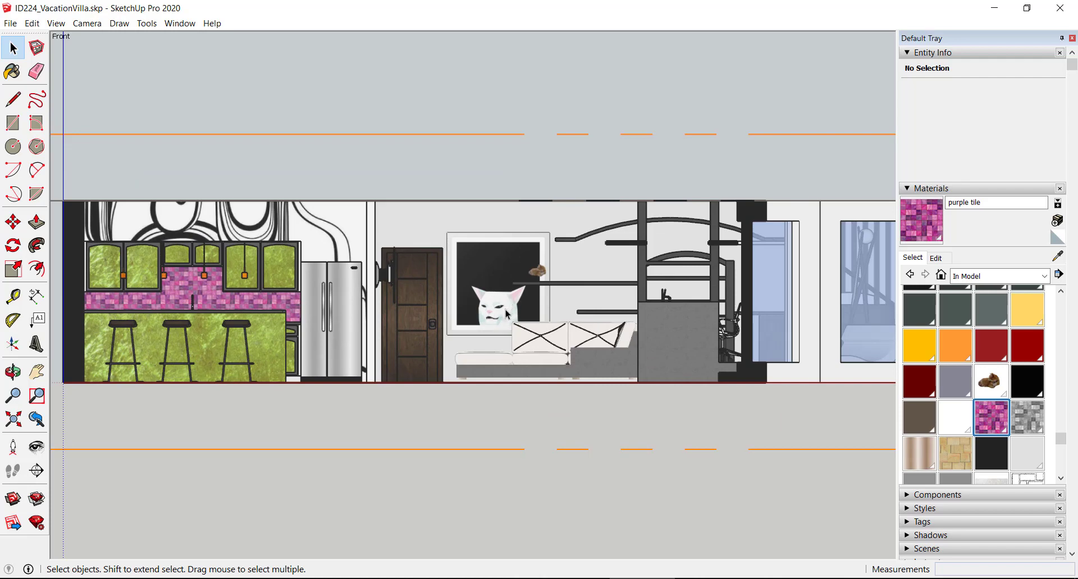
scroll(505, 311, "down", 1)
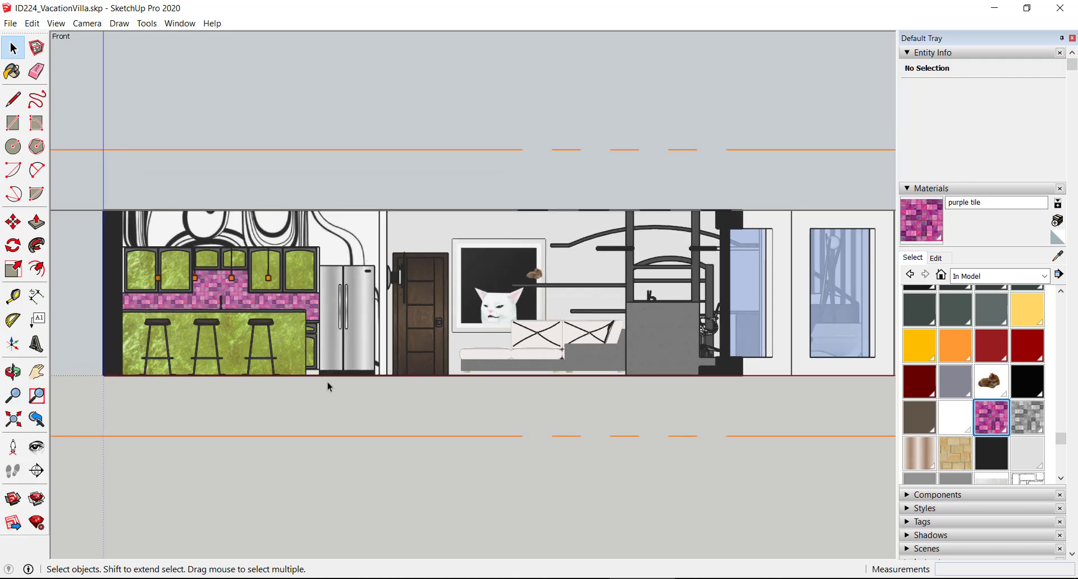
scroll(172, 260, "up", 4)
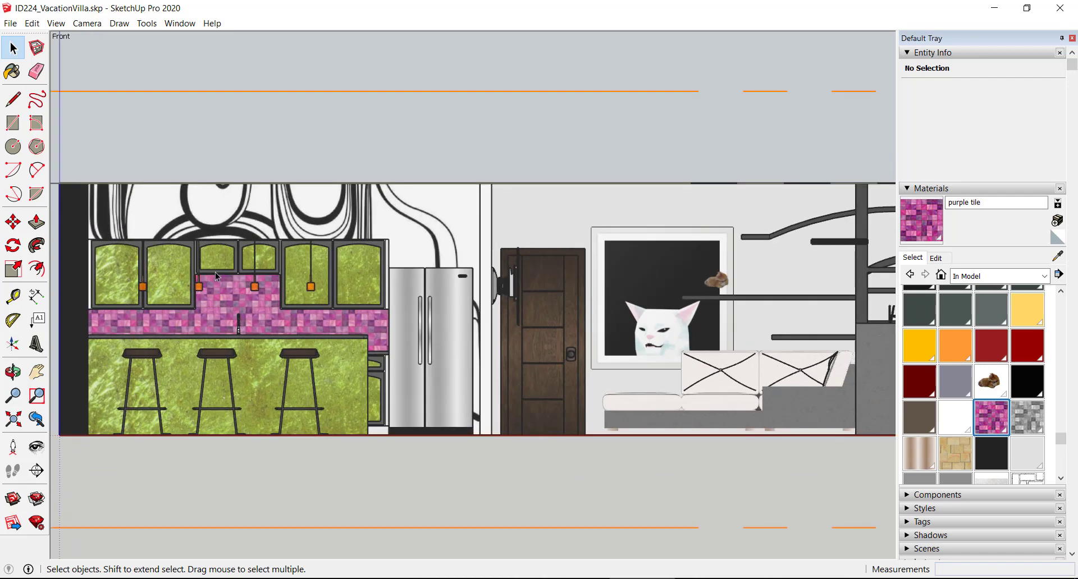
middle_click_drag(224, 271, 377, 305)
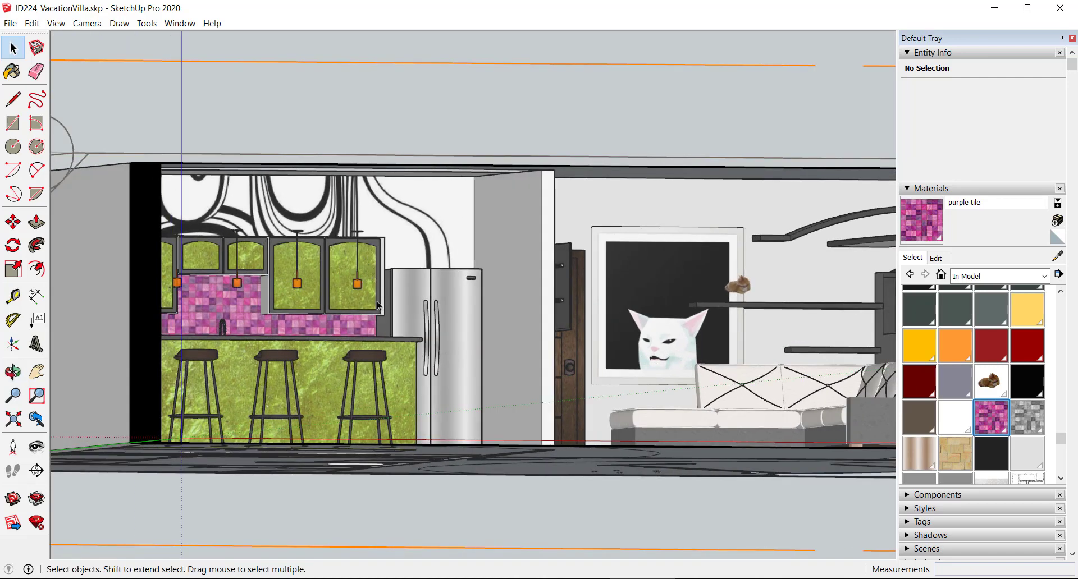
- Pan, re-square to the Front view, and centre and zoom on the kitchen wall
left_click(37, 371)
left_click_drag(222, 353, 401, 345)
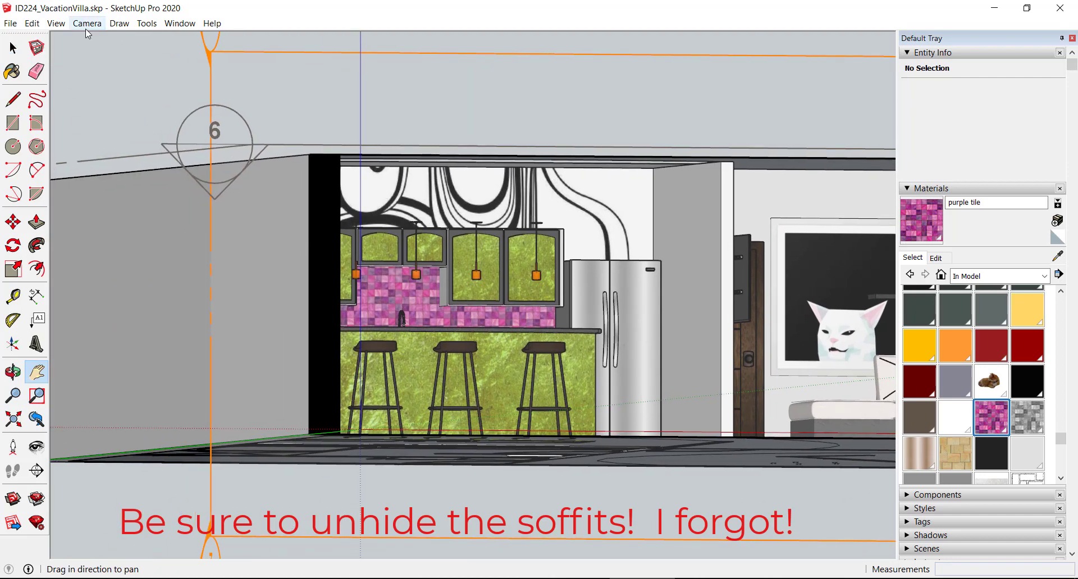
left_click(98, 24)
mouse_move(168, 66)
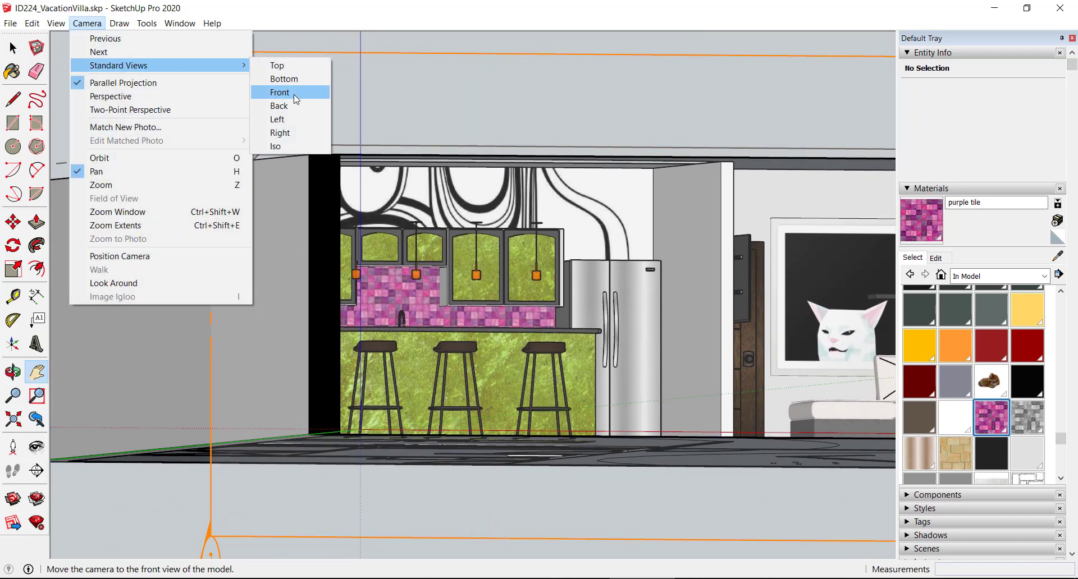
left_click(275, 91)
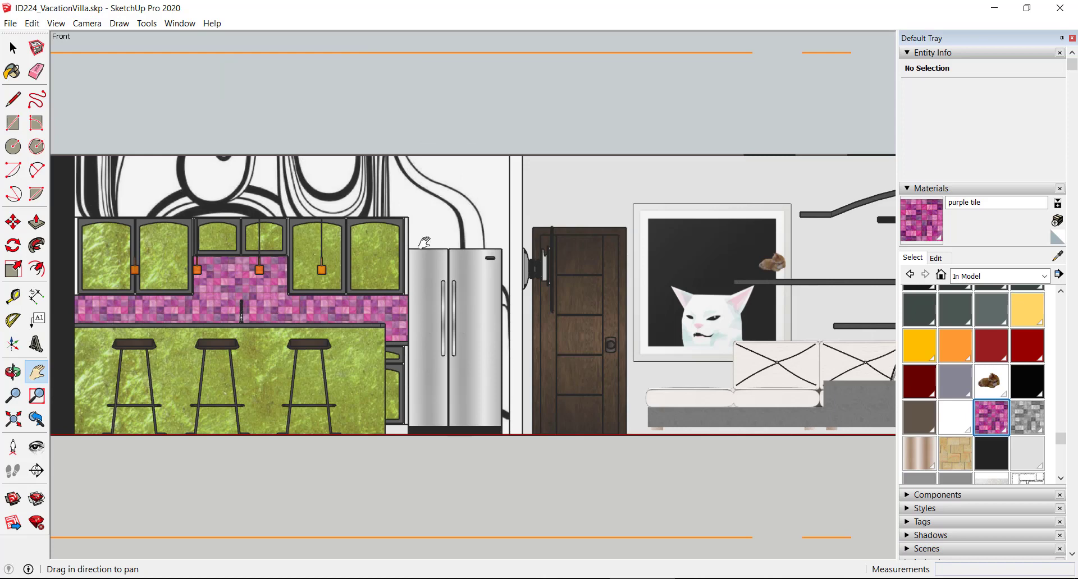
left_click_drag(278, 213, 380, 208)
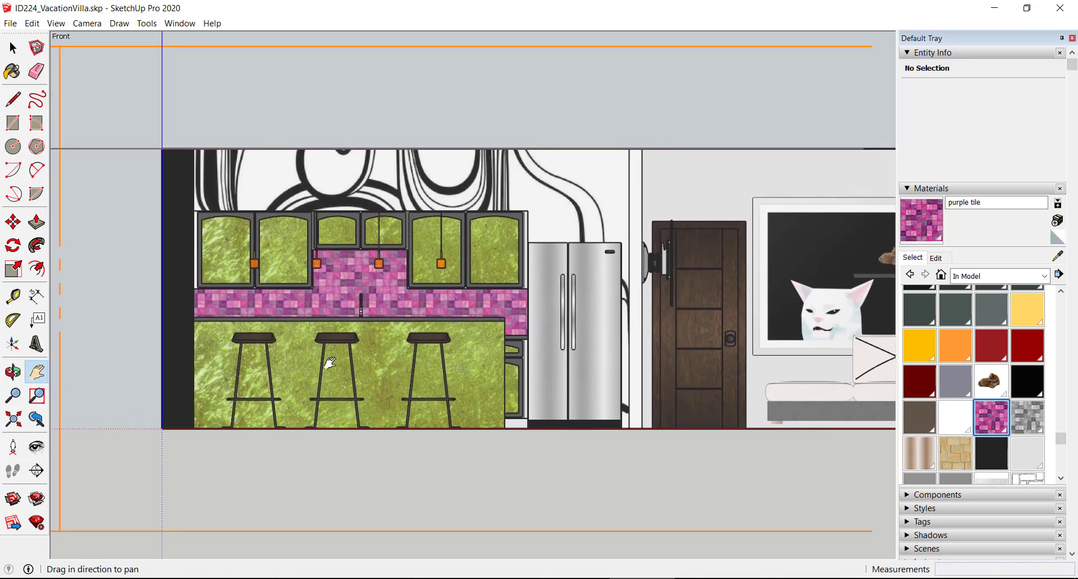
scroll(353, 351, "up", 1)
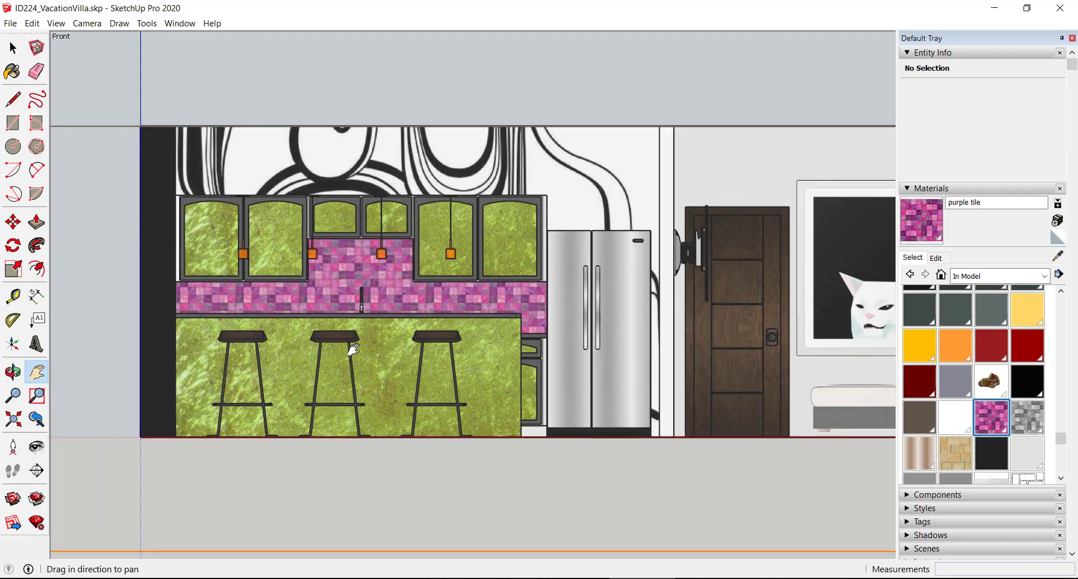
scroll(353, 349, "up", 2)
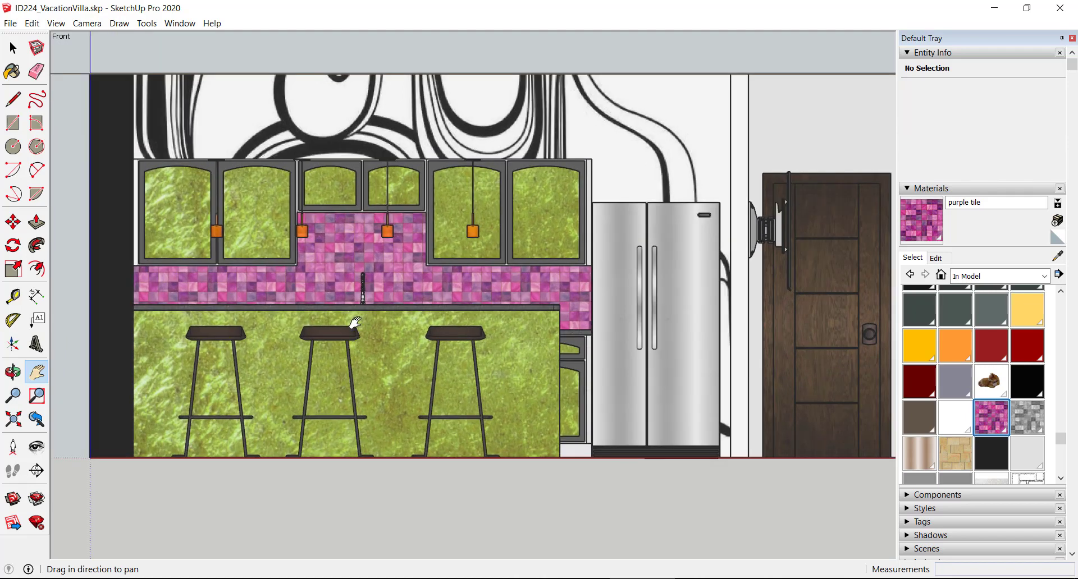
- Export the view as the JPEG 'Kitchen Elevation' and switch to the Final Pics folder
left_click(6, 26)
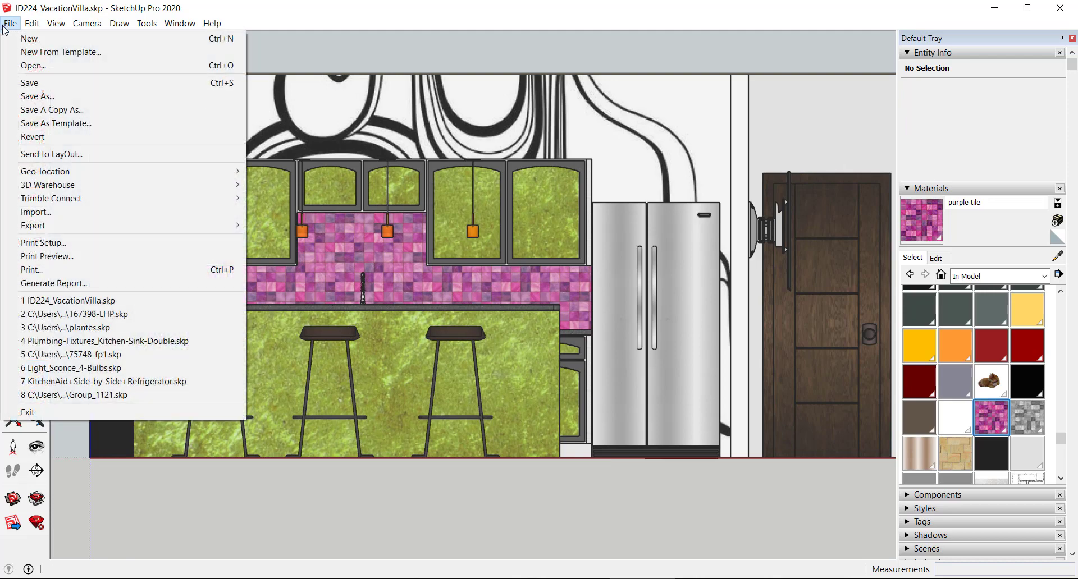
mouse_move(47, 231)
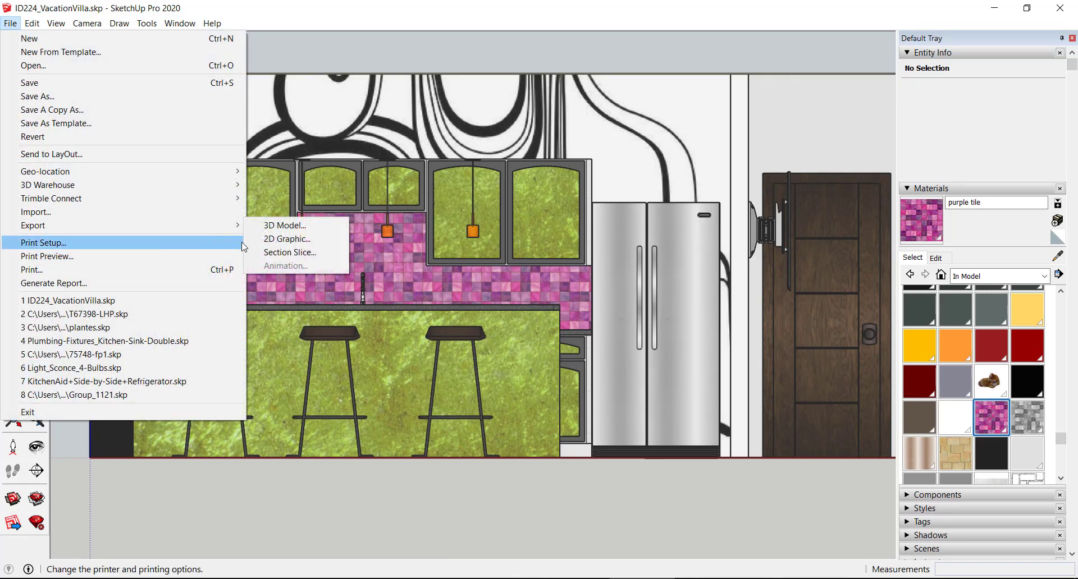
left_click(283, 239)
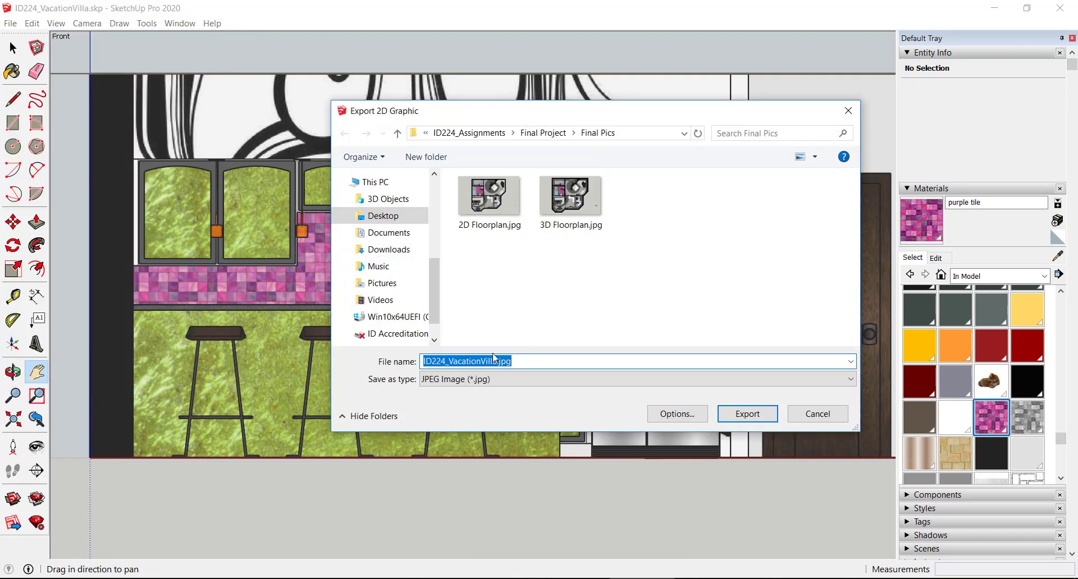
type("Kitchen Ele")
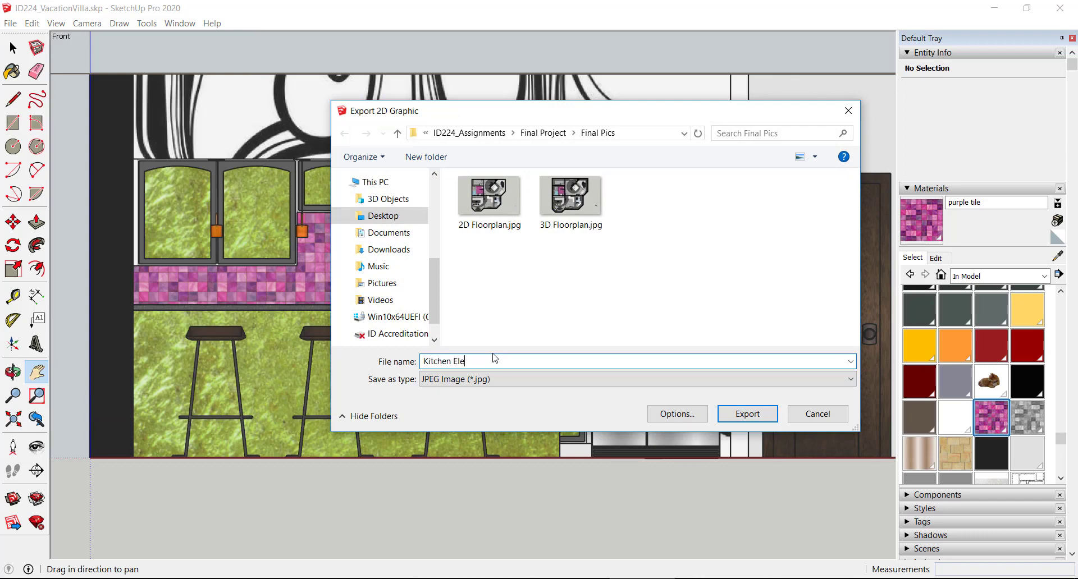
type("vation")
left_click(747, 414)
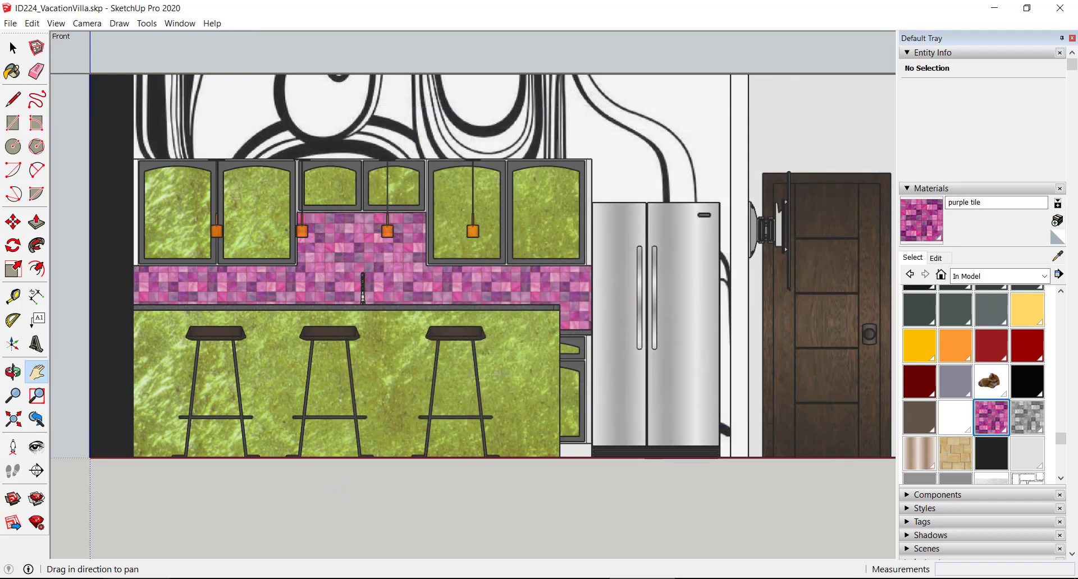
key("alt+Tab")
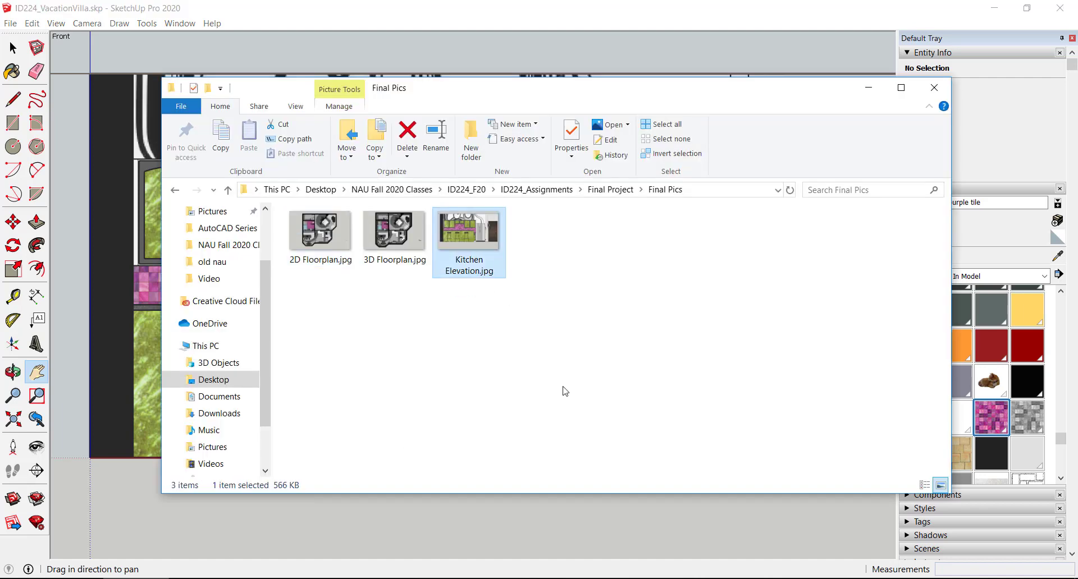
- Open Kitchen Elevation.jpg in Photos, then return to SketchUp
key("Return")
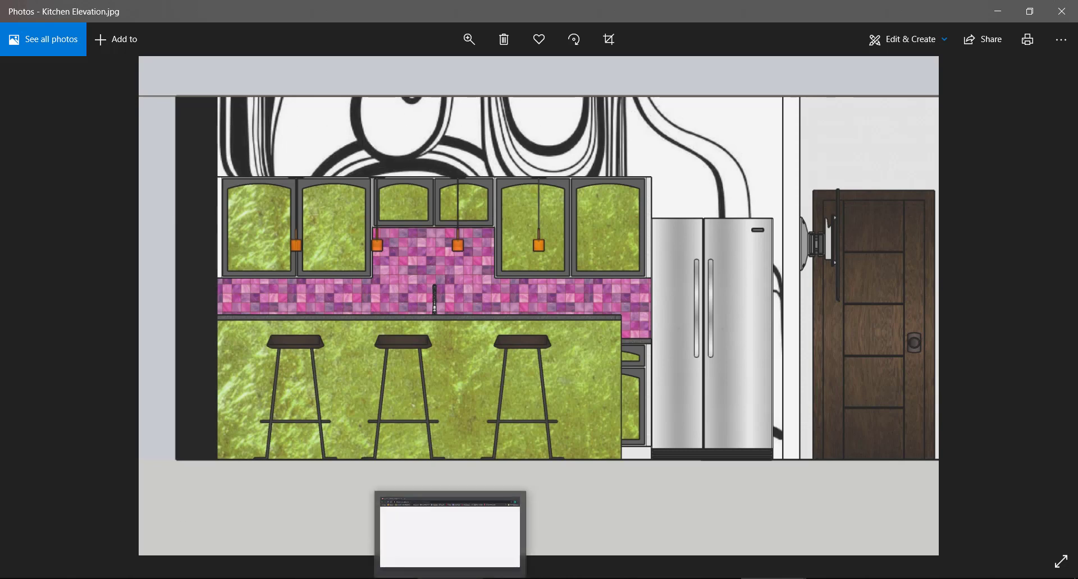
mouse_move(631, 578)
left_click(628, 534)
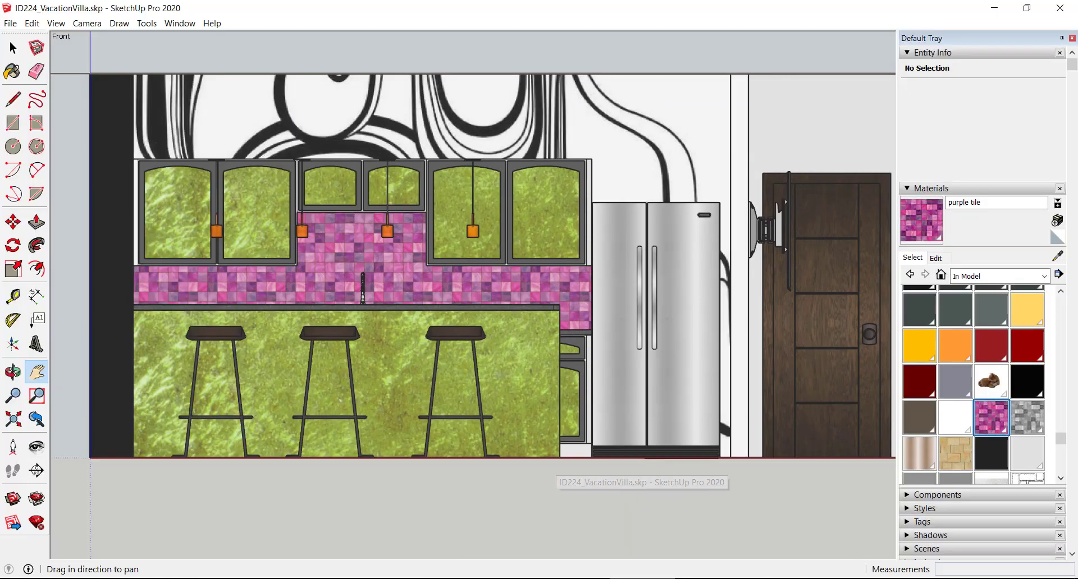
- Turn Perspective back on and jump to the Top standard view
mouse_move(546, 578)
mouse_move(641, 578)
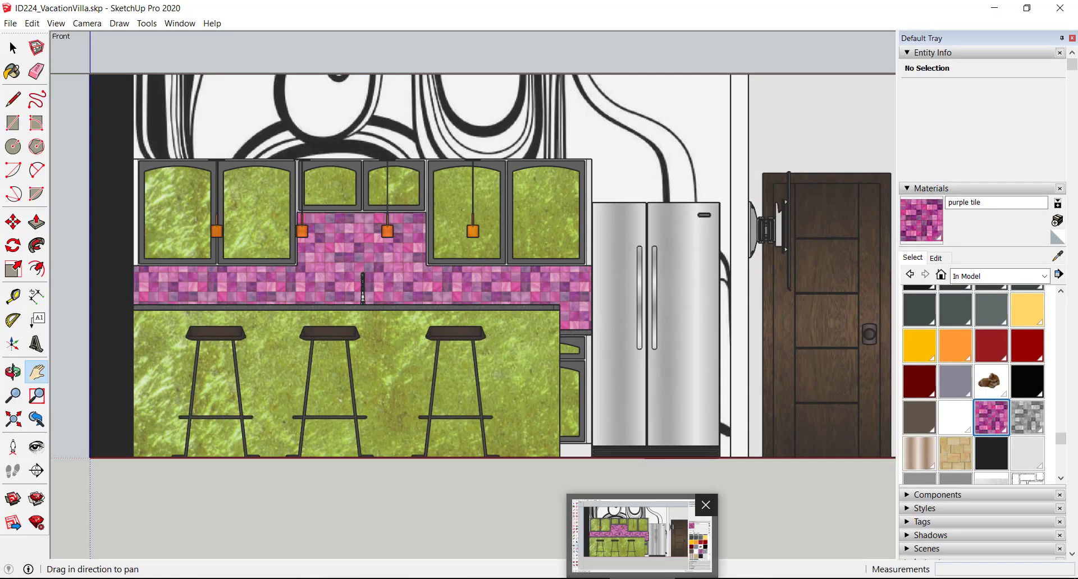
left_click(90, 24)
left_click(102, 96)
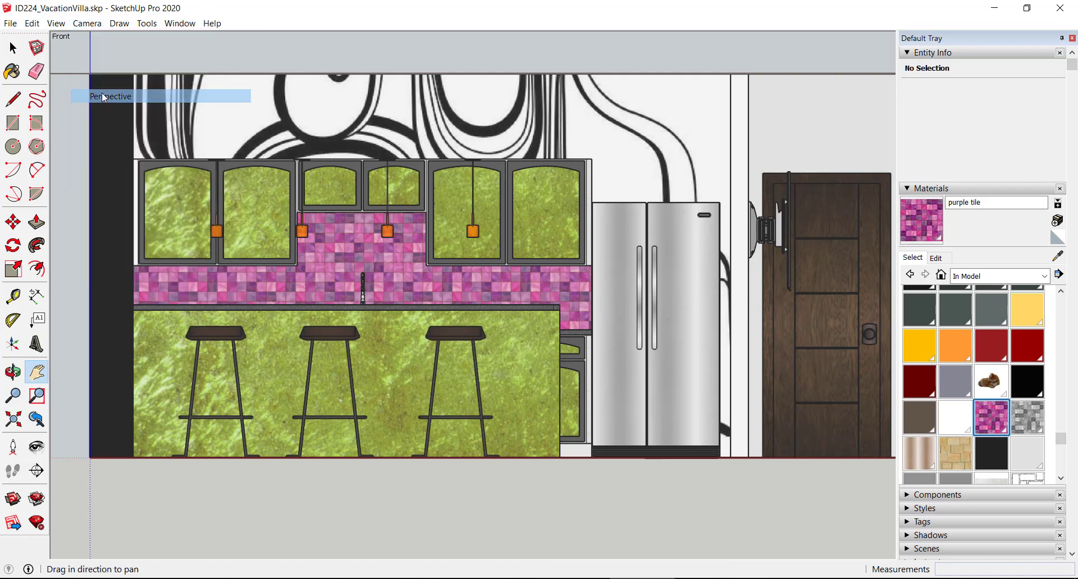
left_click(90, 24)
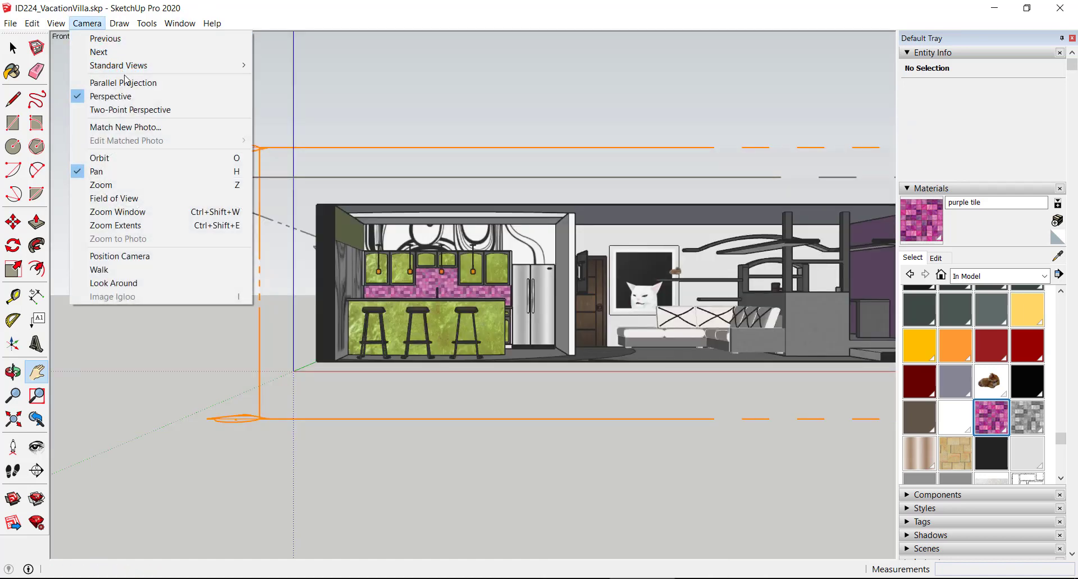
mouse_move(138, 65)
left_click(303, 78)
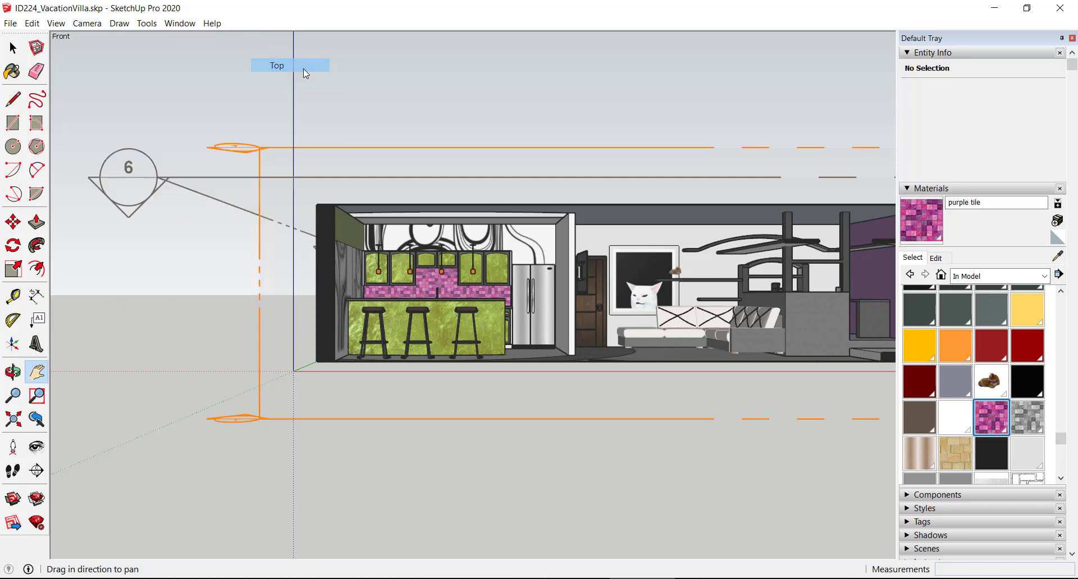
- Orbit into a tilted 3D view, hide Section Planes, and zoom toward the living room
middle_click_drag(294, 268, 272, 297)
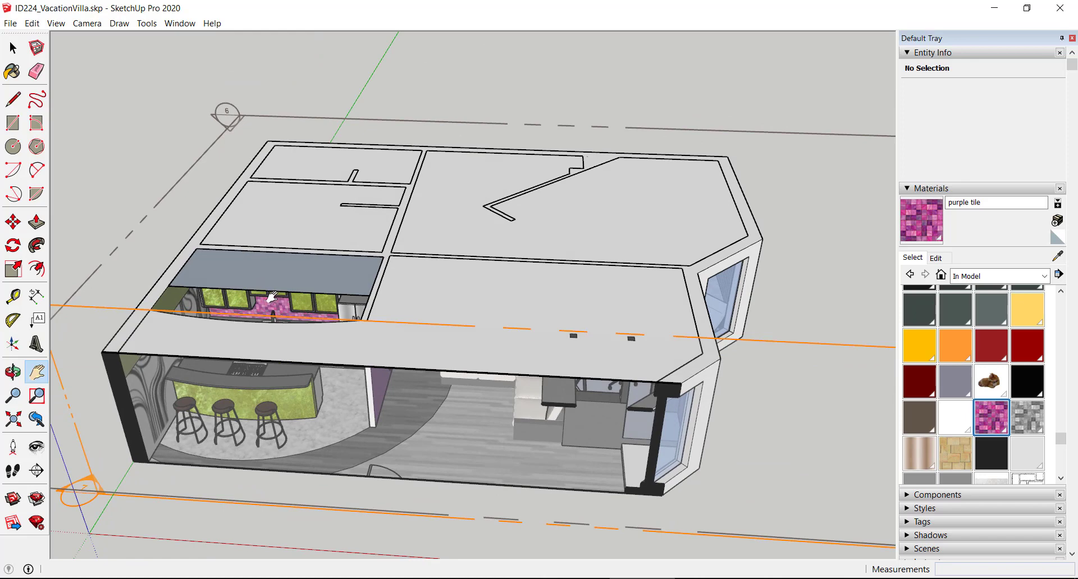
middle_click_drag(335, 358, 611, 241)
scroll(333, 376, "down", 5)
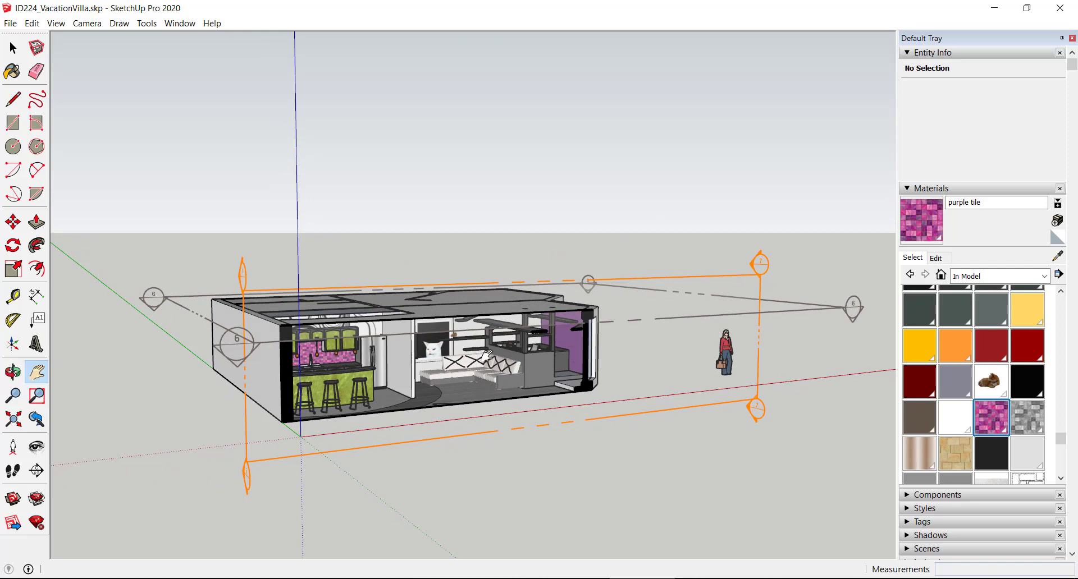
scroll(486, 354, "up", 2)
left_click(13, 48)
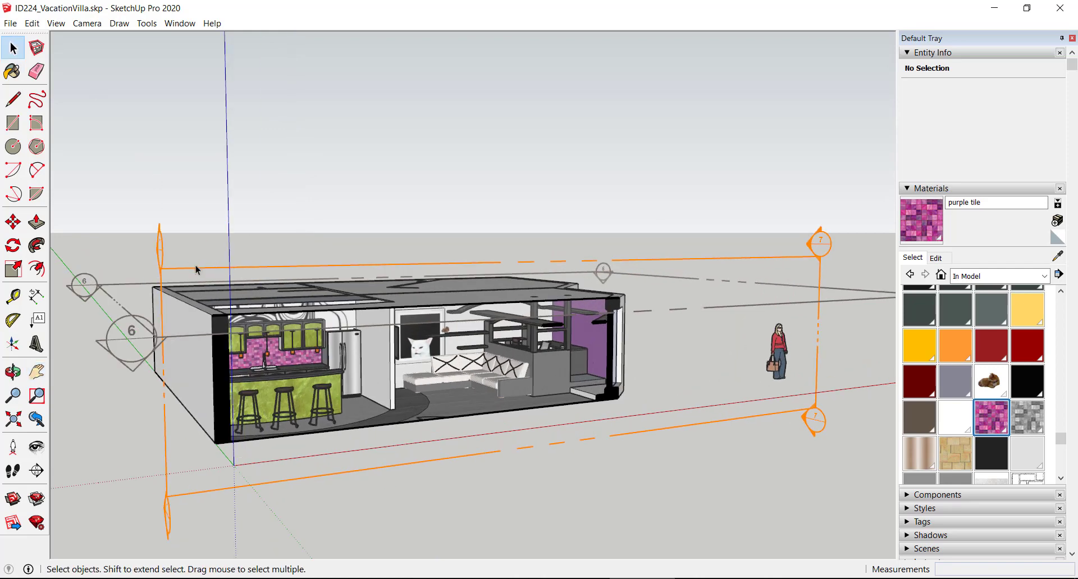
left_click(57, 23)
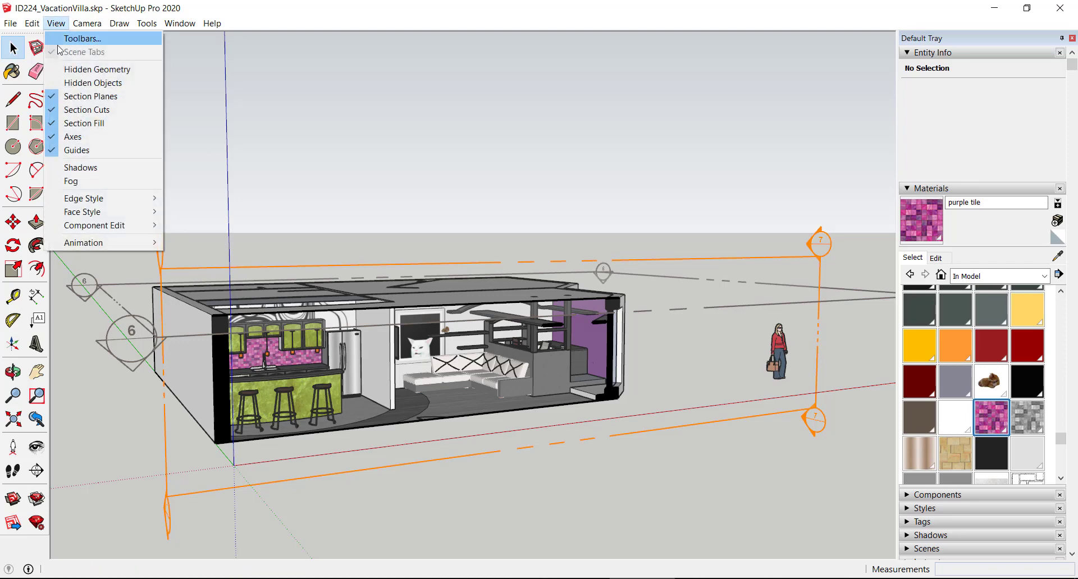
left_click(90, 96)
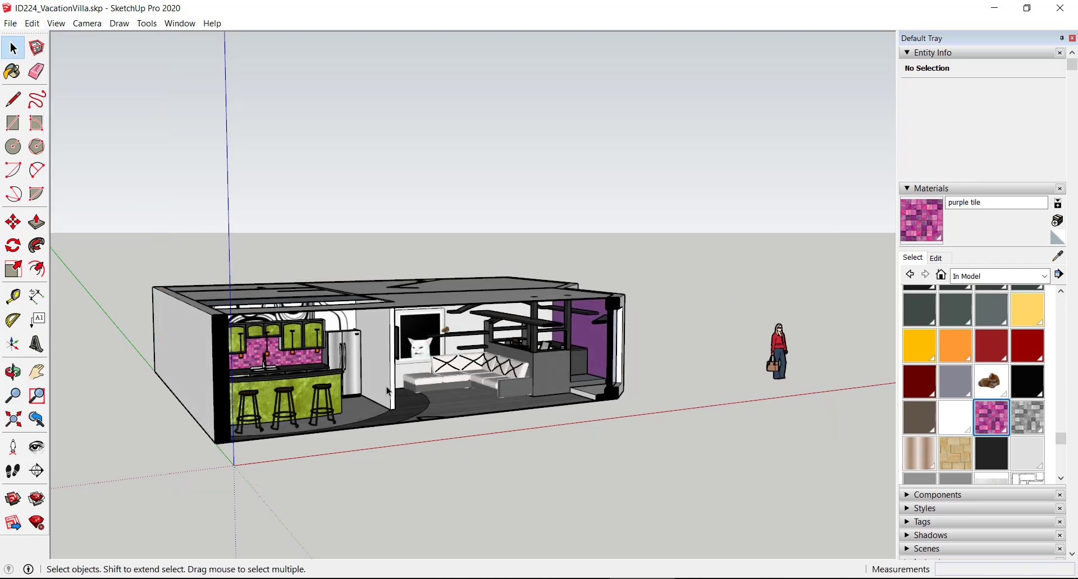
scroll(388, 390, "up", 5)
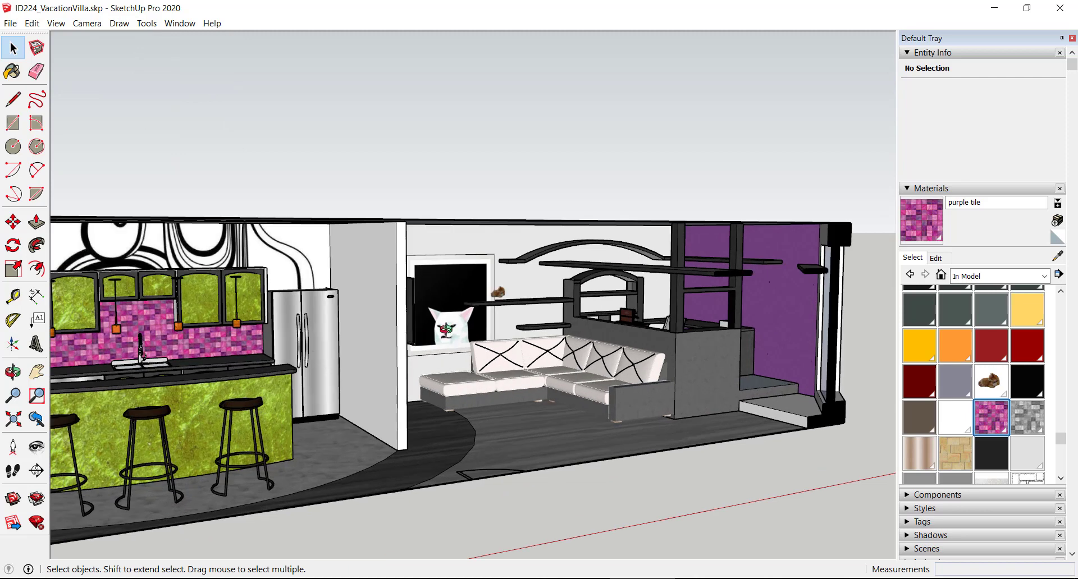
middle_click_drag(387, 362, 395, 359)
- Zoom, orbit and look around to aim the camera down at the living-room sofa
scroll(504, 316, "up", 3)
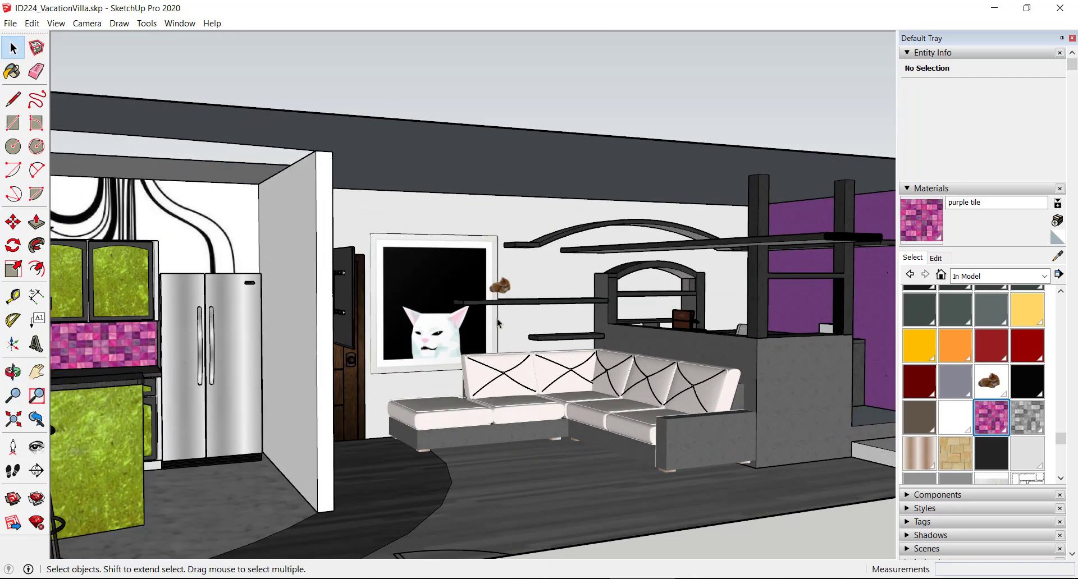
scroll(493, 321, "up", 1)
middle_click_drag(491, 321, 504, 331)
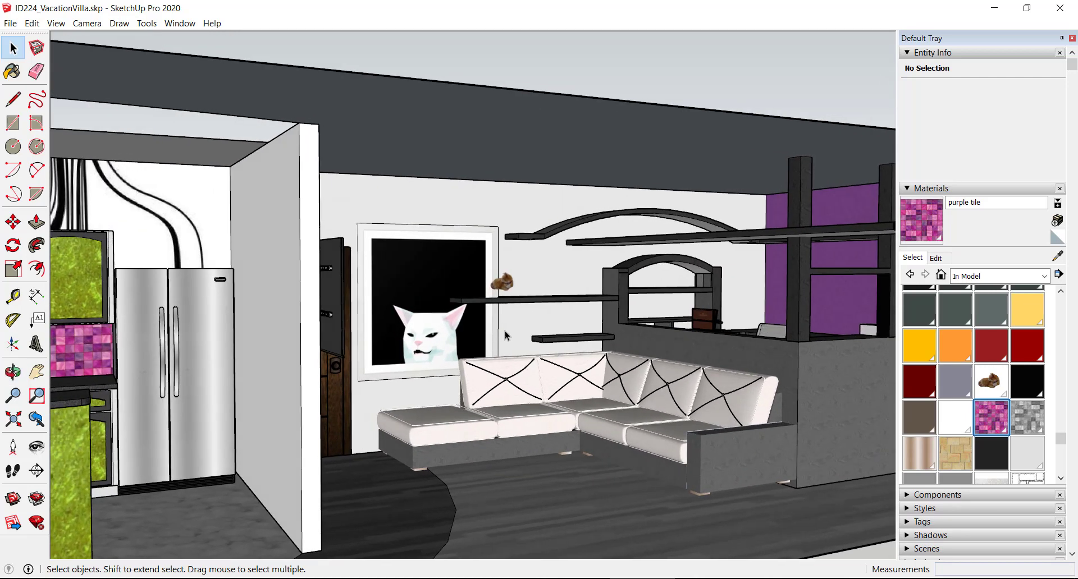
scroll(504, 336, "up", 1)
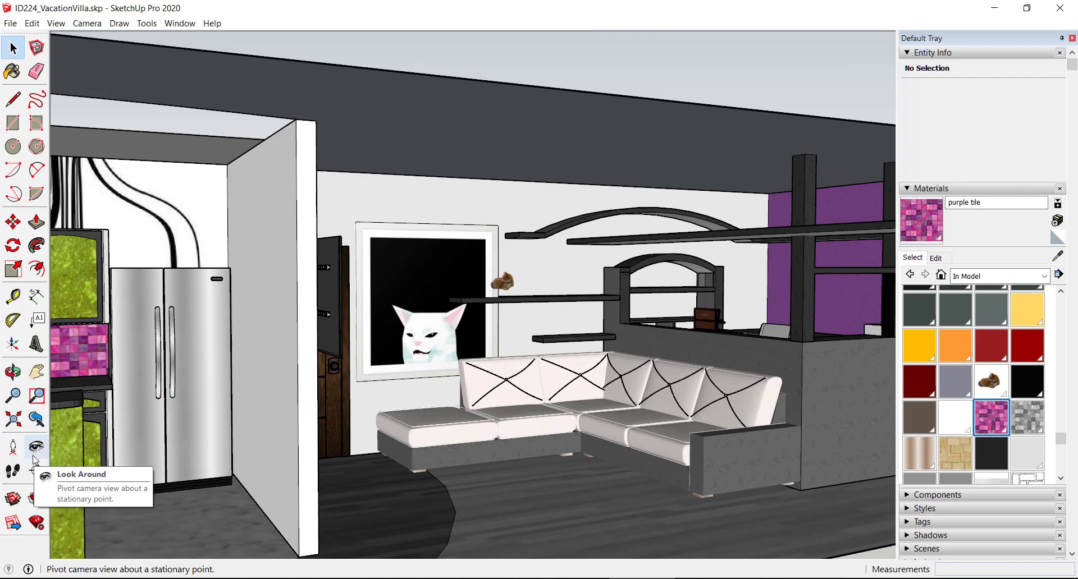
left_click(35, 458)
left_click_drag(493, 376, 497, 398)
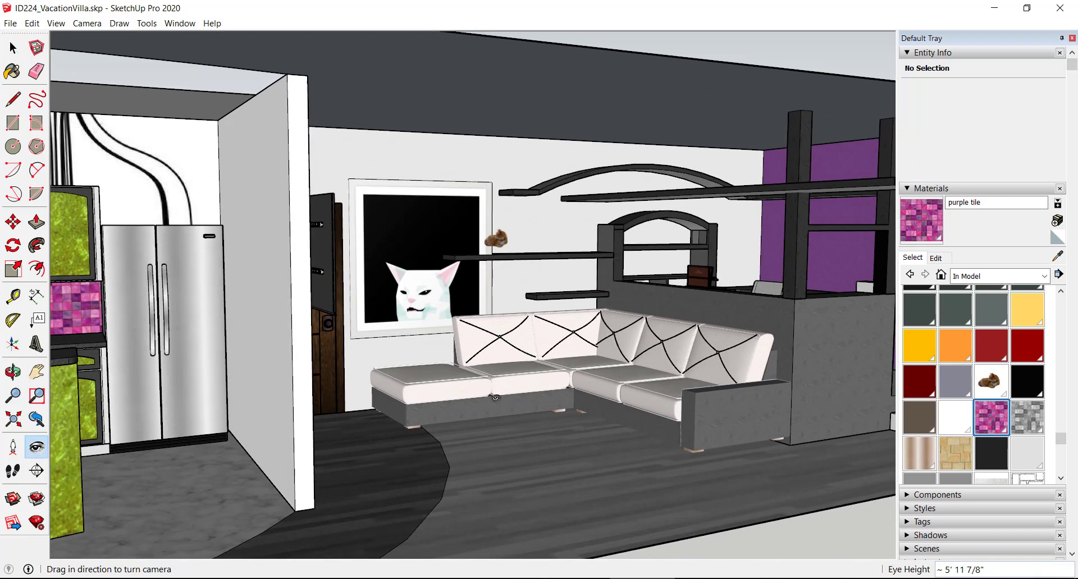
key("o")
scroll(557, 335, "up", 5)
scroll(557, 335, "down", 3)
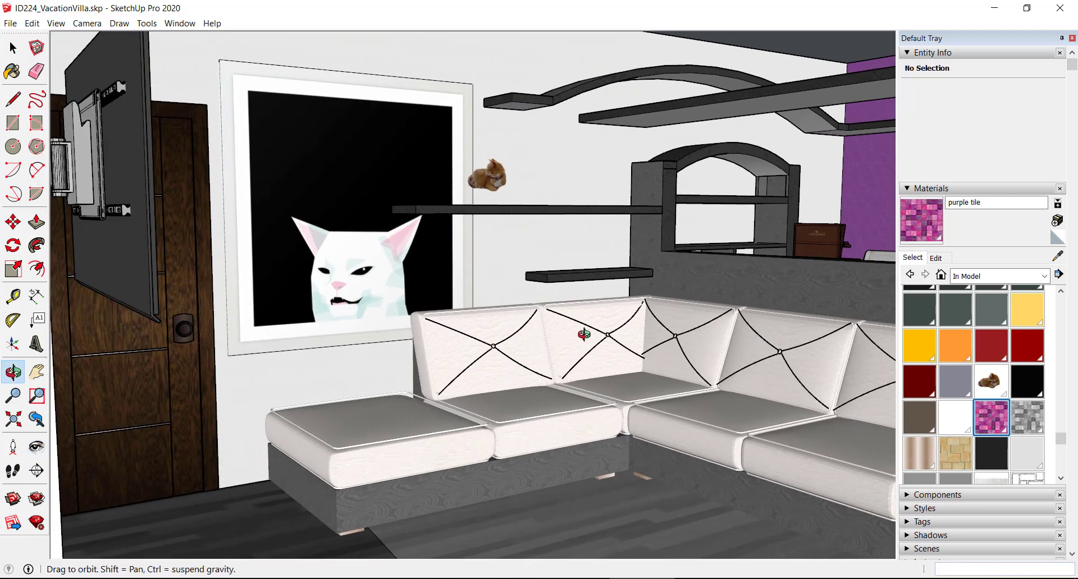
scroll(578, 331, "down", 3)
middle_click_drag(595, 328, 522, 343, "shift")
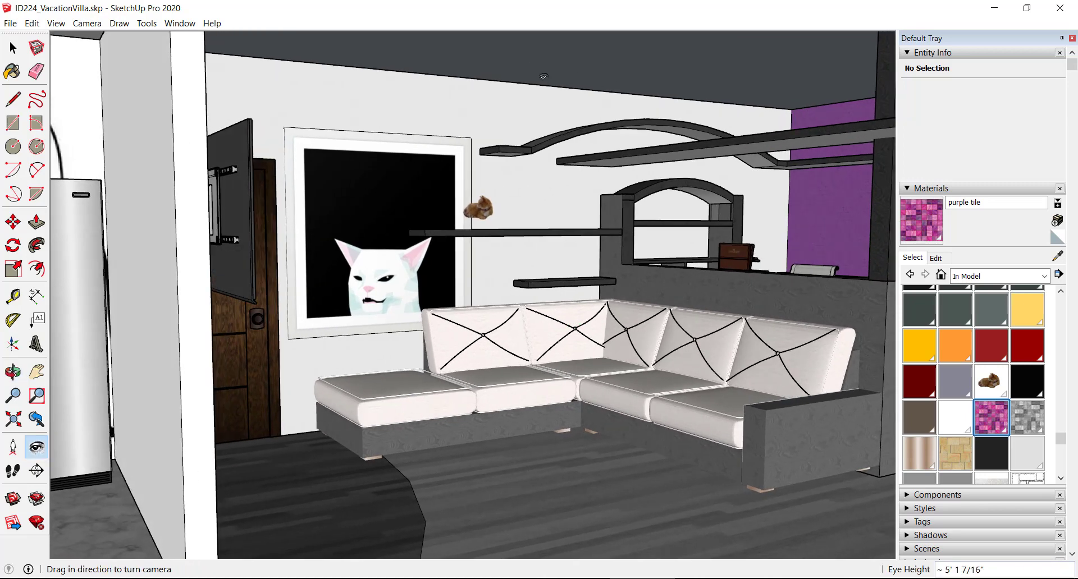
scroll(537, 186, "down", 3)
middle_click_drag(537, 194, 561, 216)
scroll(561, 216, "up", 2)
middle_click_drag(168, 314, 153, 334)
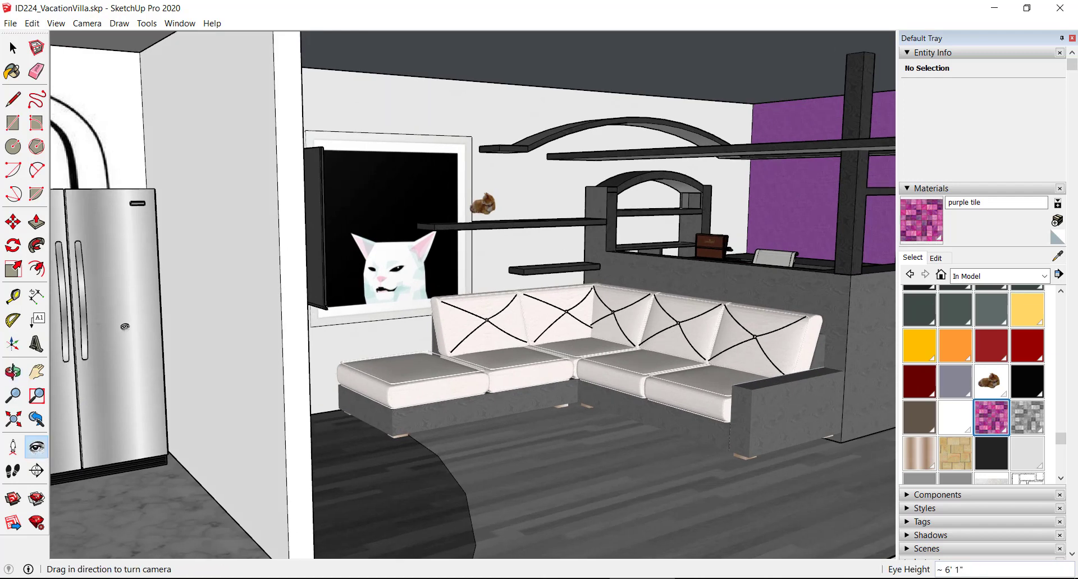
- Pan and orbit to frame the sectional sofa and cat picture at eye level
left_click(36, 371)
left_click_drag(529, 263, 449, 285)
mouse_move(842, 505)
middle_mouse_down()
mouse_move(842, 528)
mouse_move(842, 518)
middle_mouse_up()
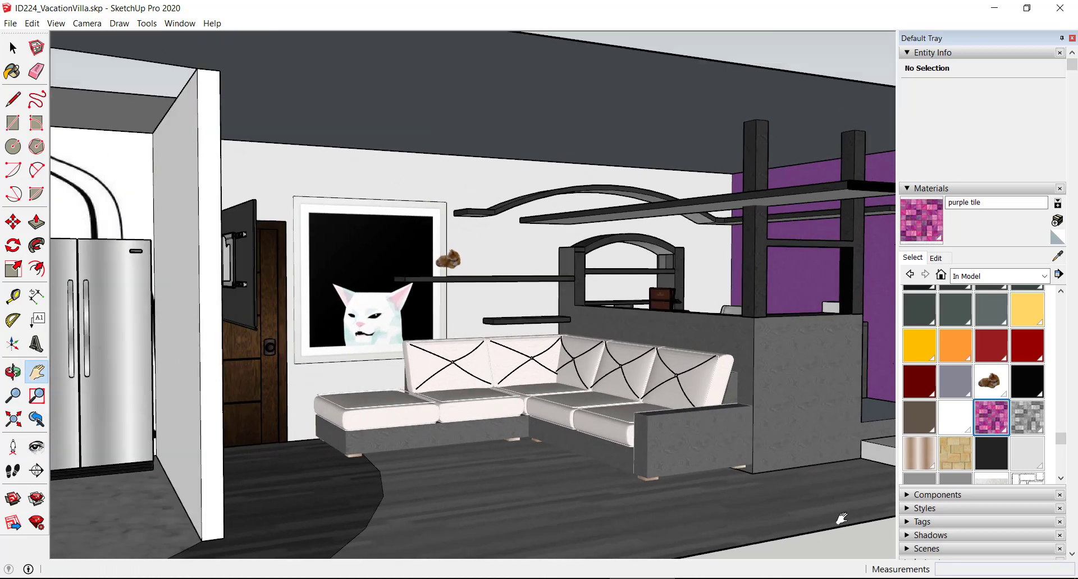
scroll(842, 518, "down", 4)
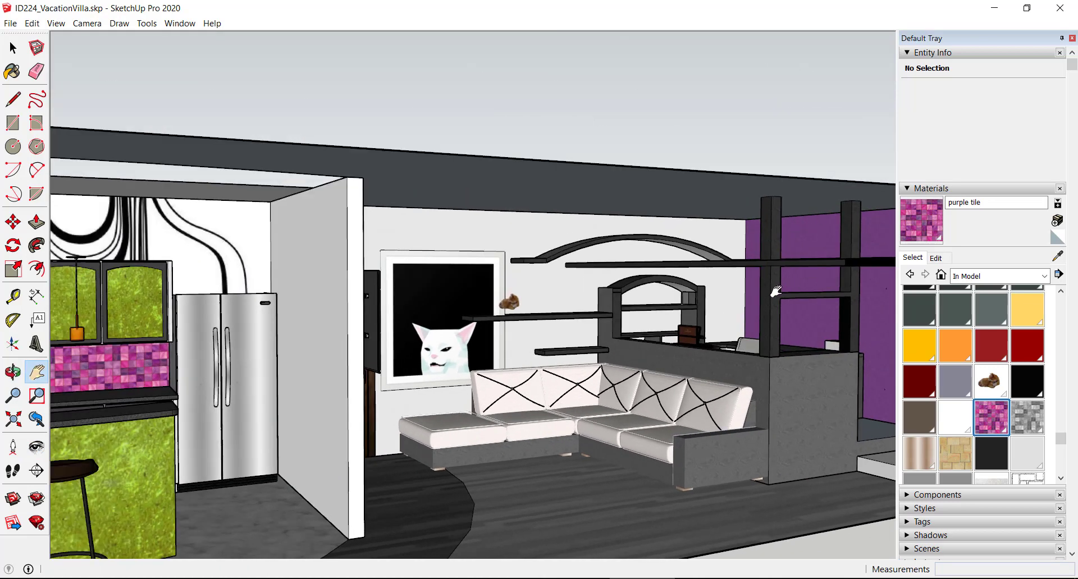
middle_click_drag(776, 290, 726, 453)
scroll(749, 324, "down", 3)
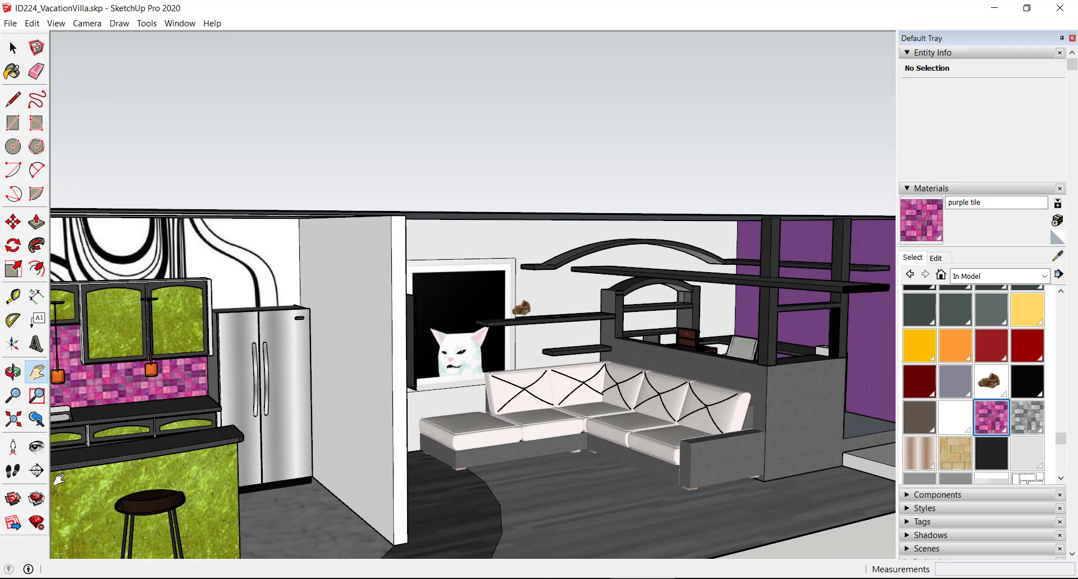
left_click_drag(438, 468, 550, 410)
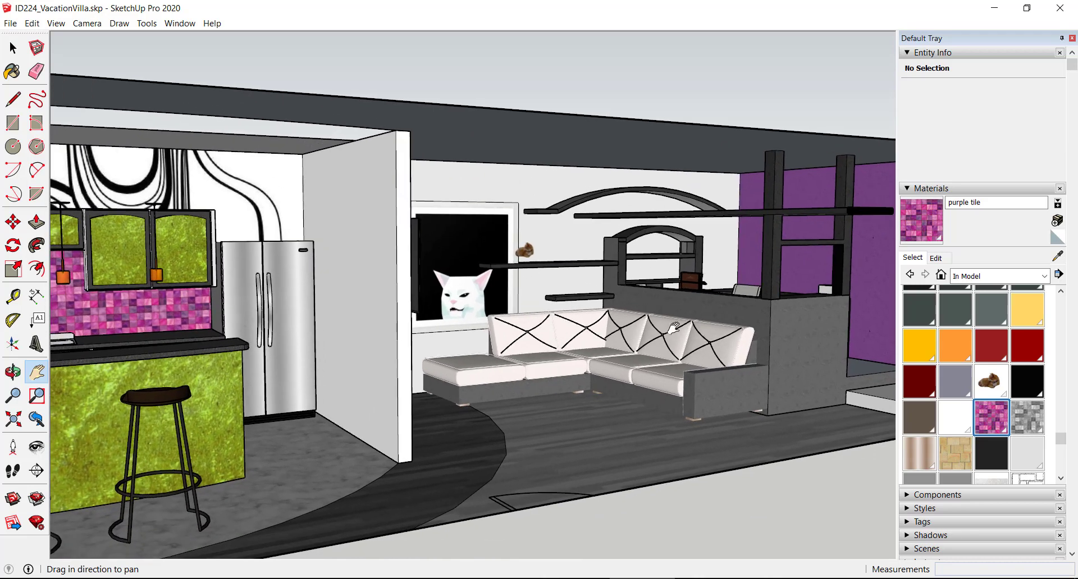
scroll(673, 325, "up", 5)
scroll(674, 325, "up", 2)
middle_click_drag(674, 325, 393, 348)
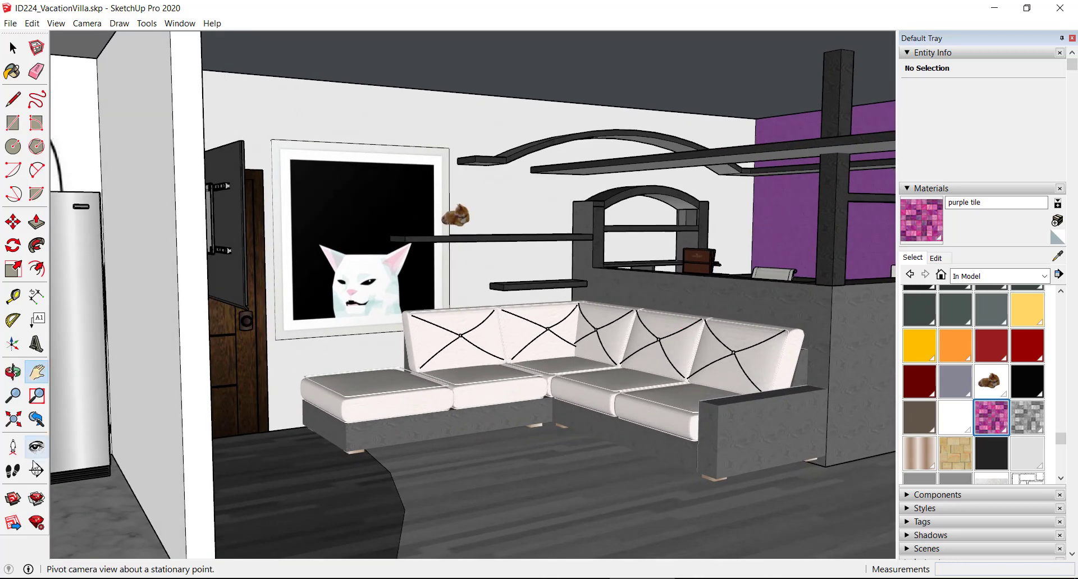
- Walk and look around to frame the living room at about 5' 4 11/16" eye height, facing the sectional sofa
left_click(13, 471)
left_click_drag(627, 394, 671, 381)
left_click_drag(671, 380, 629, 374)
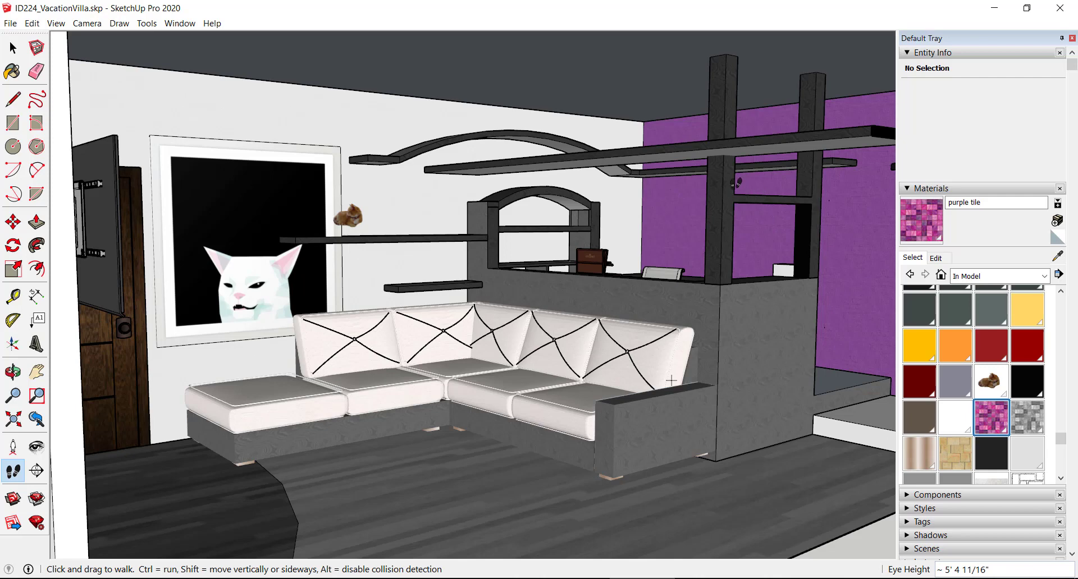
left_click(36, 447)
mouse_move(338, 413)
left_mouse_down()
mouse_move(355, 397)
mouse_move(336, 406)
left_mouse_up()
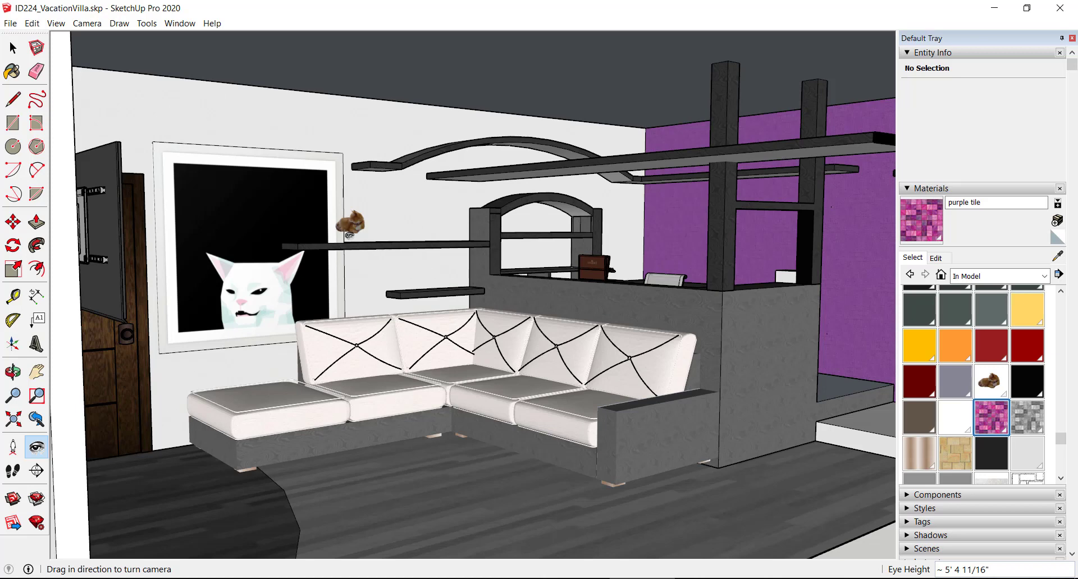
key("space")
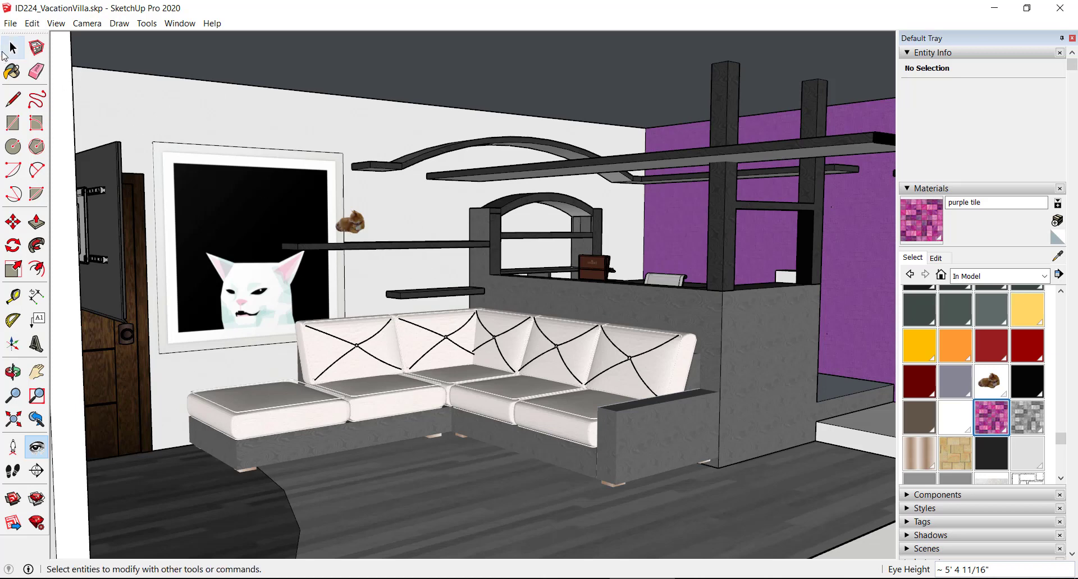
- Move the small brown cat image down so it rests directly on the wall shelf
left_click(353, 228)
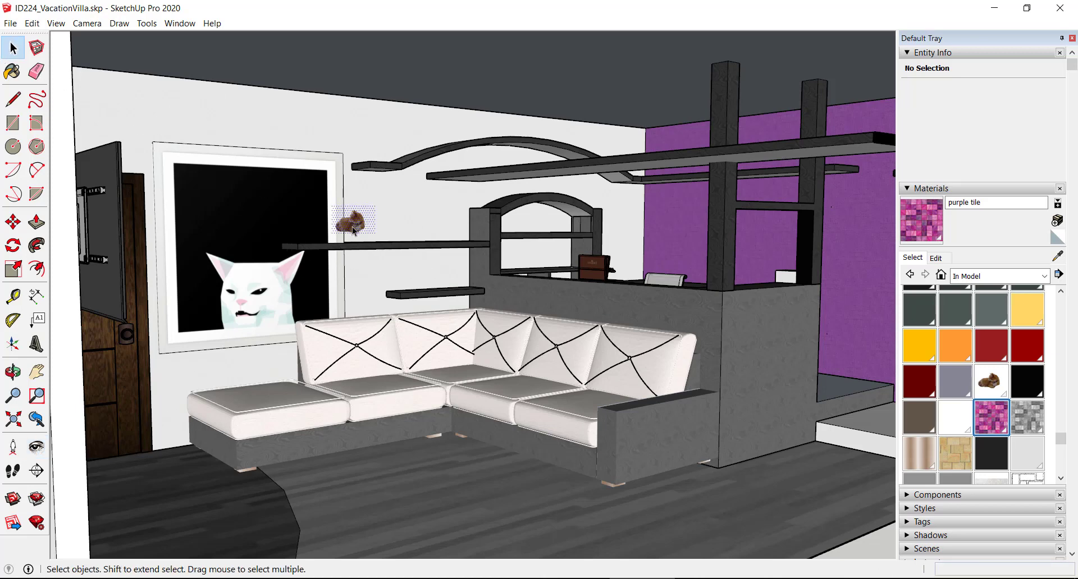
left_click(12, 221)
left_click(401, 221)
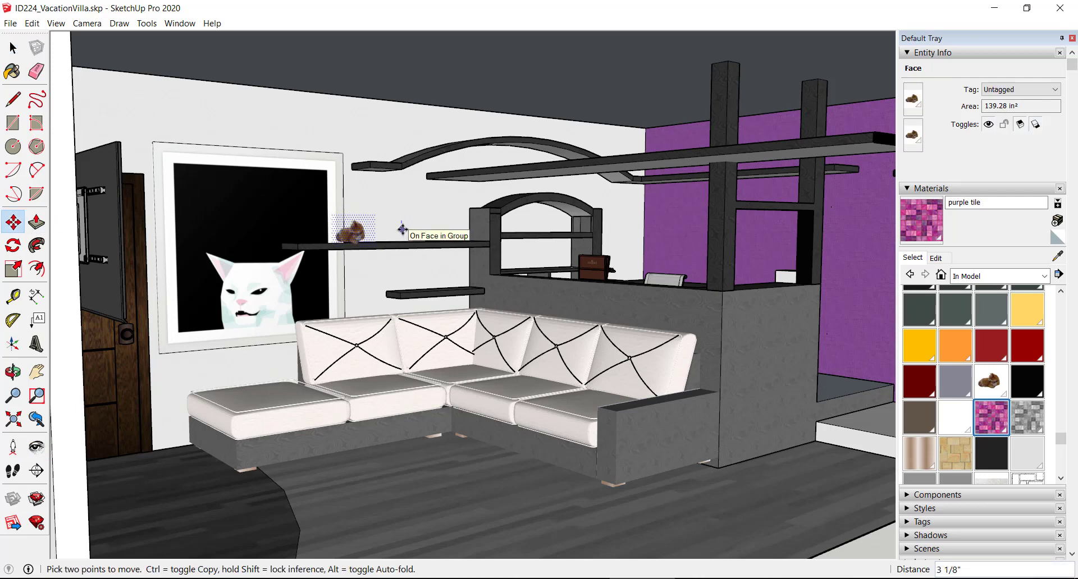
left_click(402, 231)
left_click(396, 221)
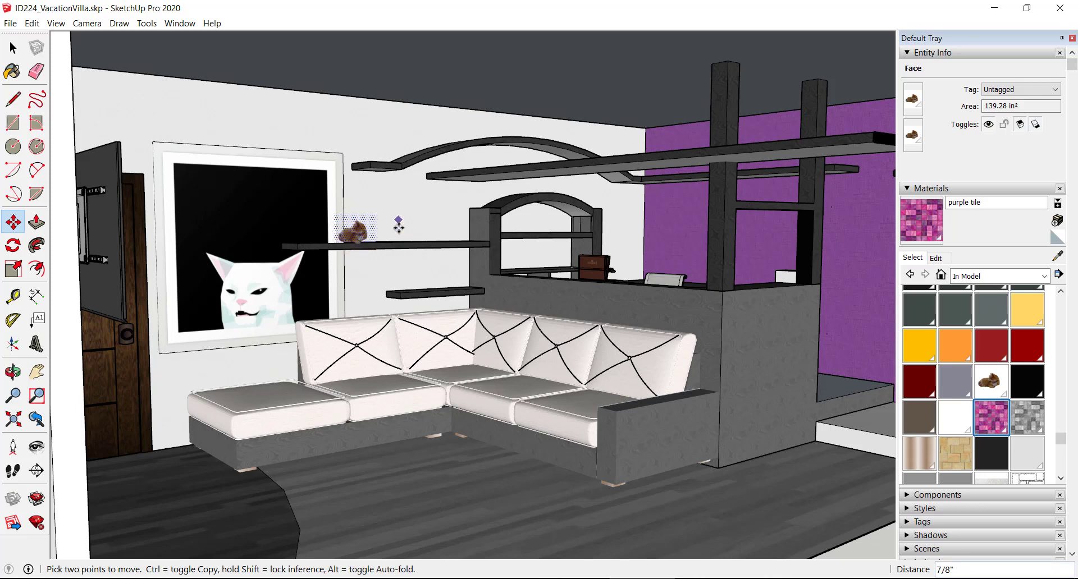
left_click(399, 226)
- Clear the cat image selection and select the whole villa group
left_click(13, 49)
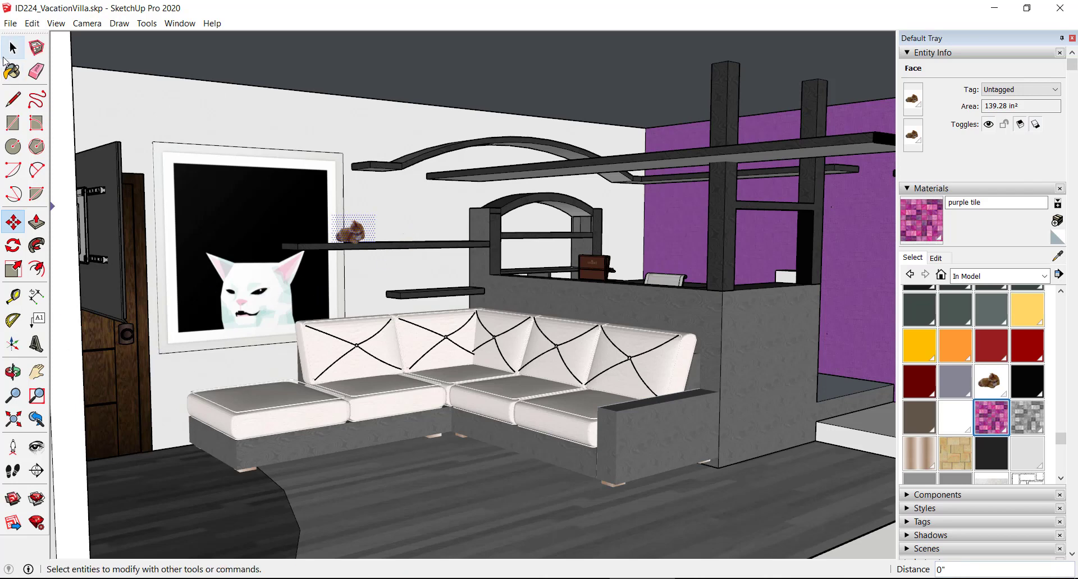
left_click(399, 147)
left_click(538, 220)
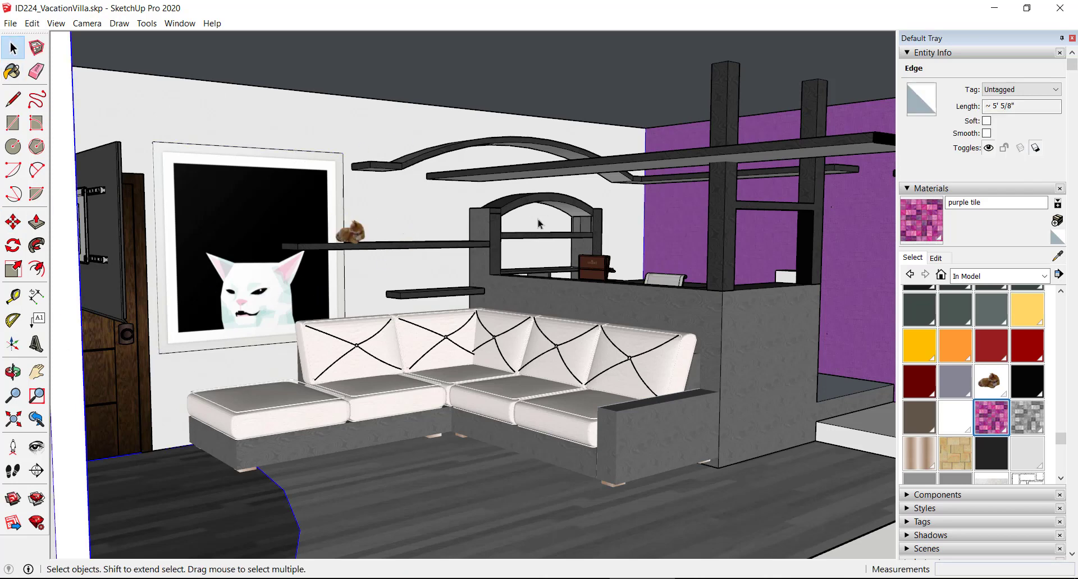
left_click(766, 360)
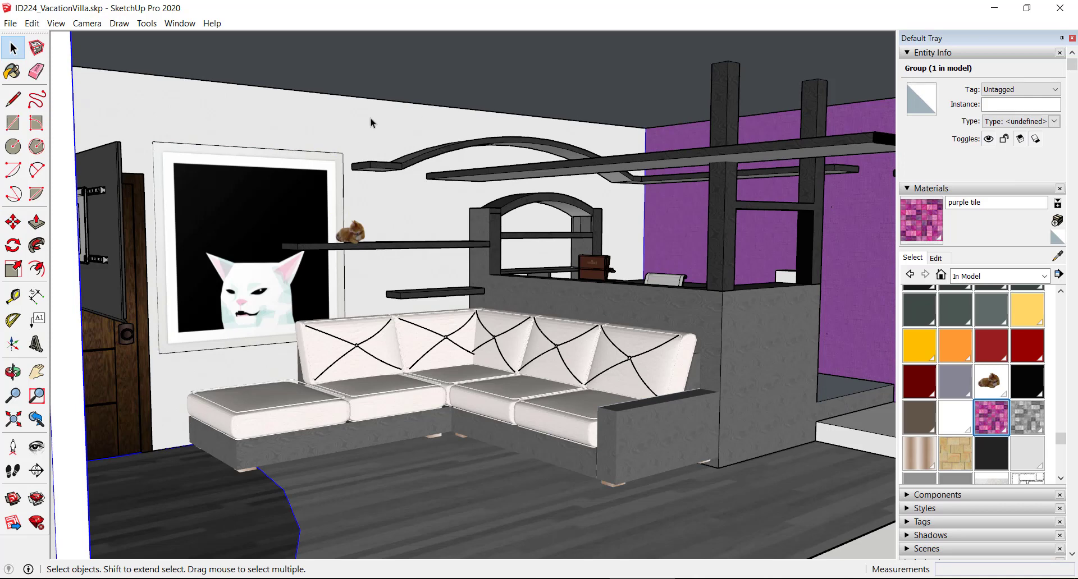
- Export the current view as a JPEG named 'Living Room Perspective' into Final Pics
left_click(10, 23)
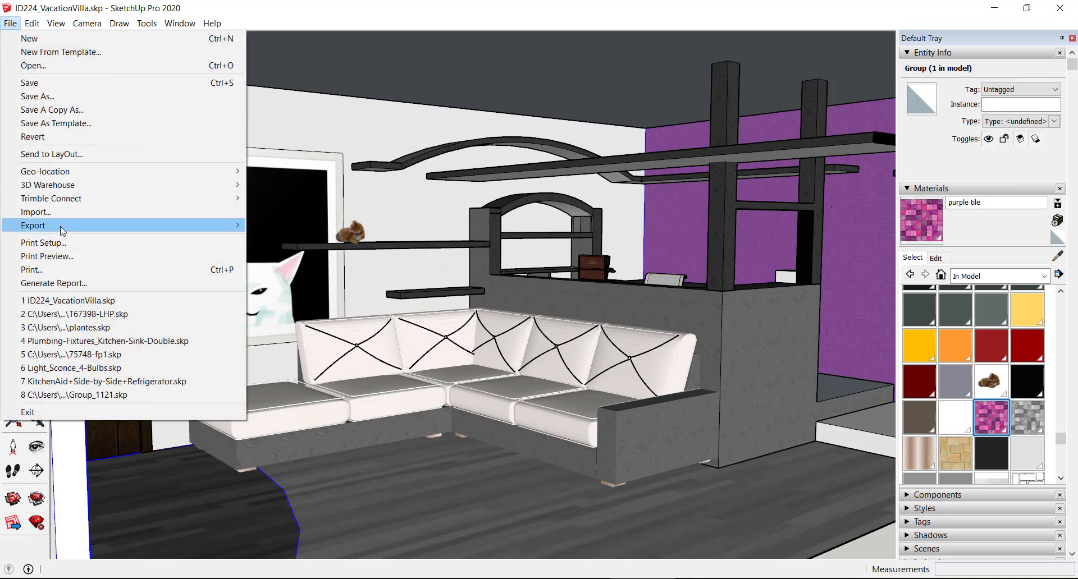
mouse_move(229, 232)
left_click(286, 239)
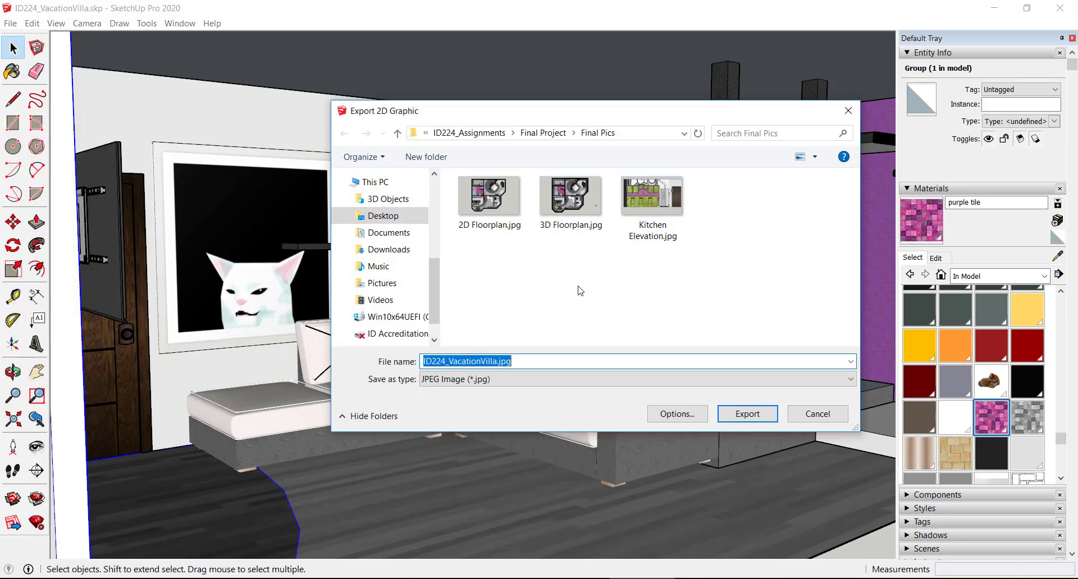
type("Living Room Perspective")
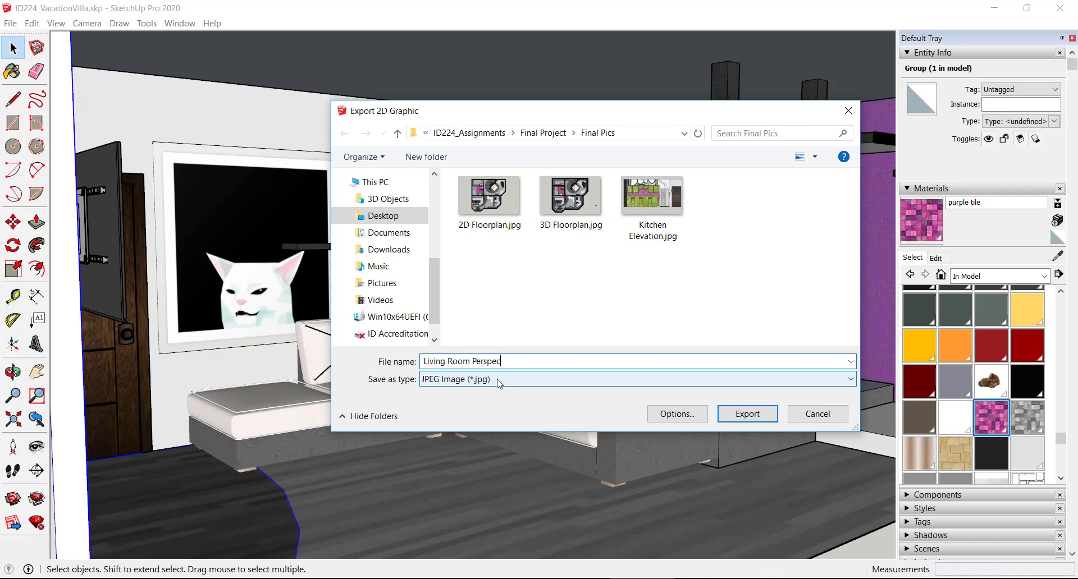
left_click(747, 418)
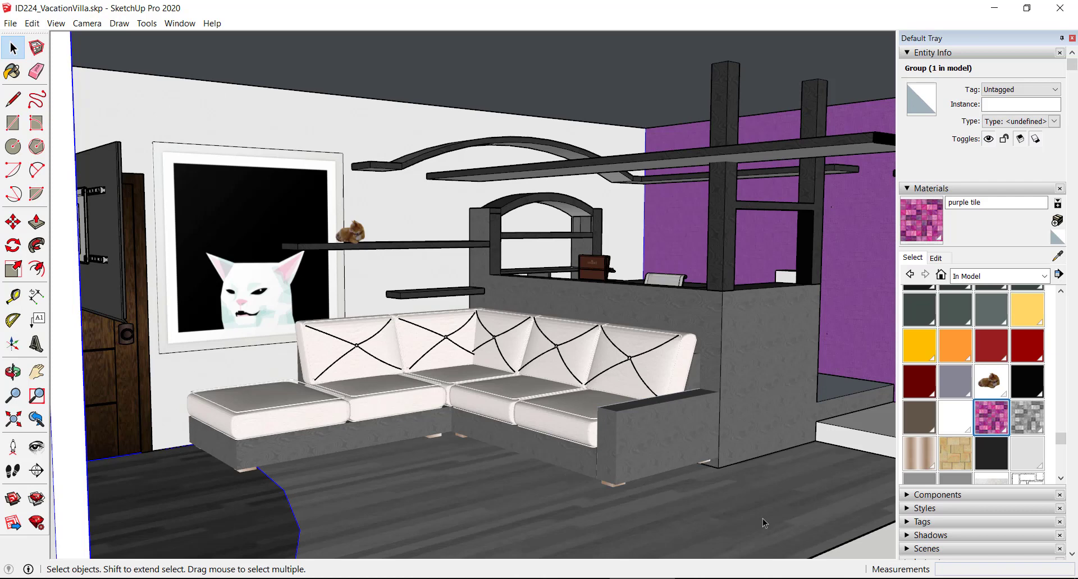
- Zoom out and pick up the woman scale figure outside the villa with Move
scroll(699, 487, "down", 10)
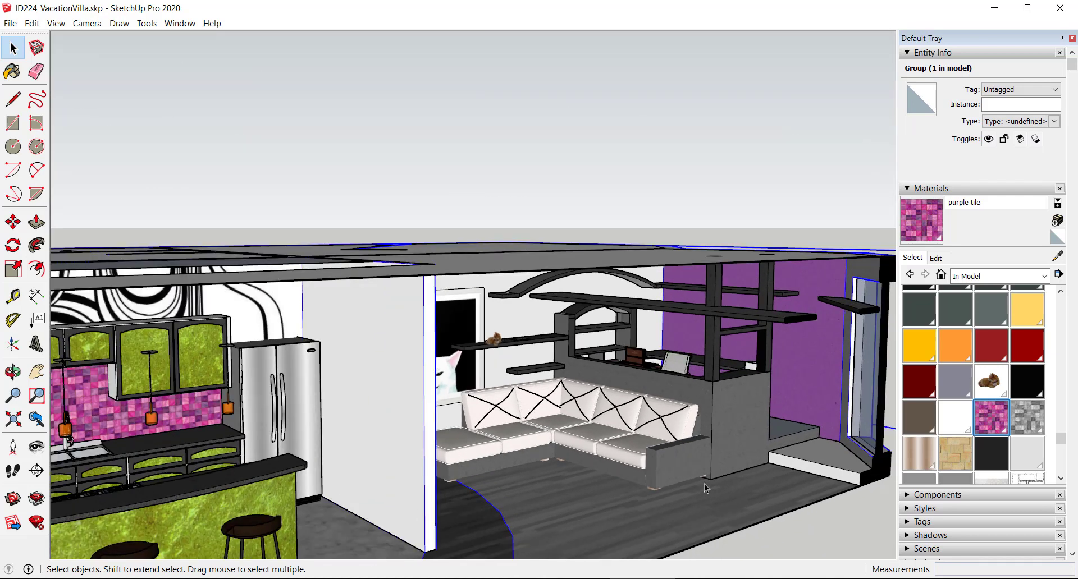
scroll(706, 484, "down", 8)
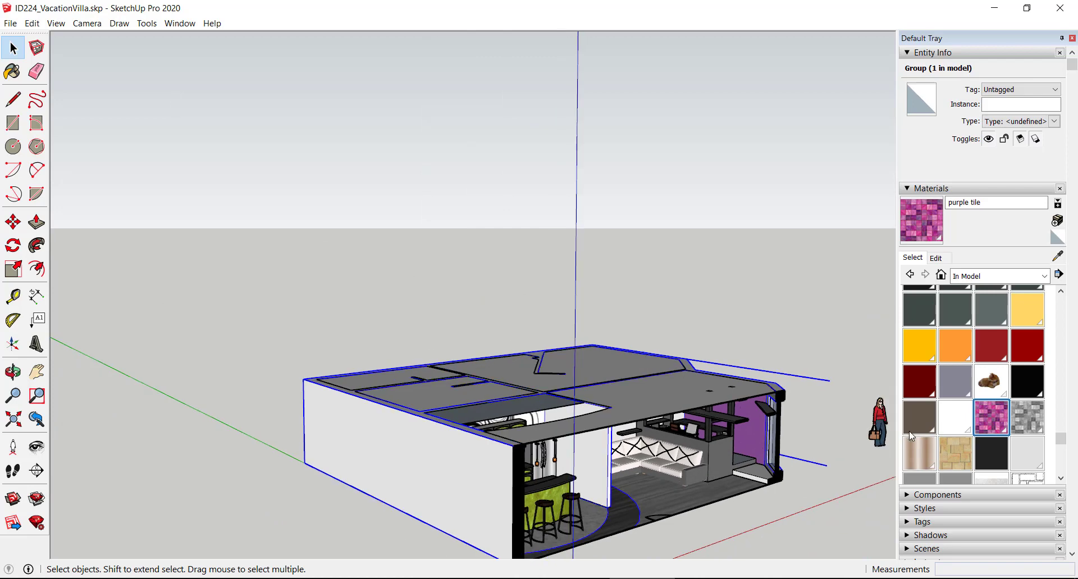
left_click(878, 427)
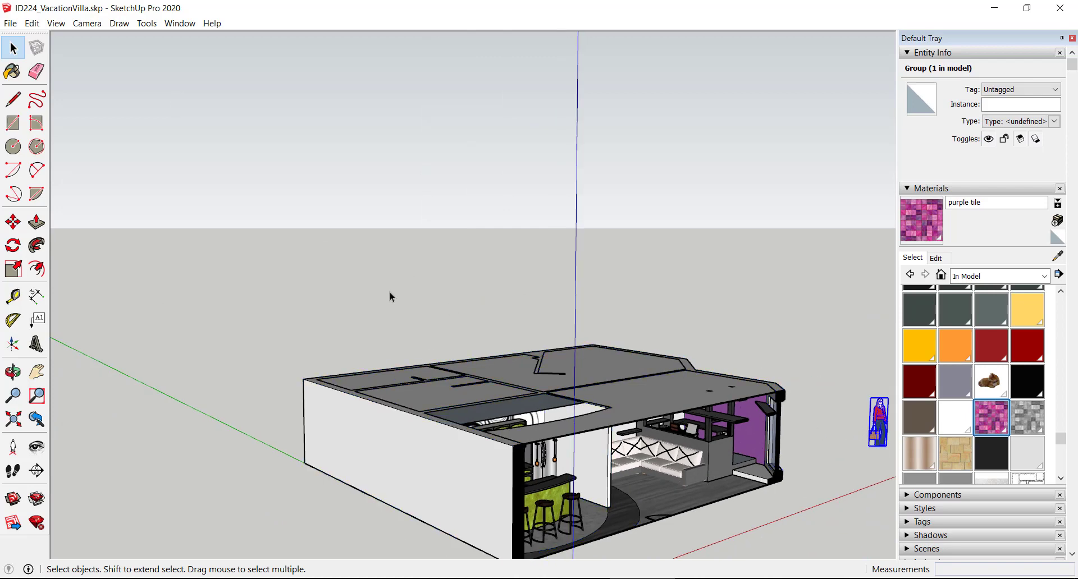
left_click(13, 222)
left_click(881, 441)
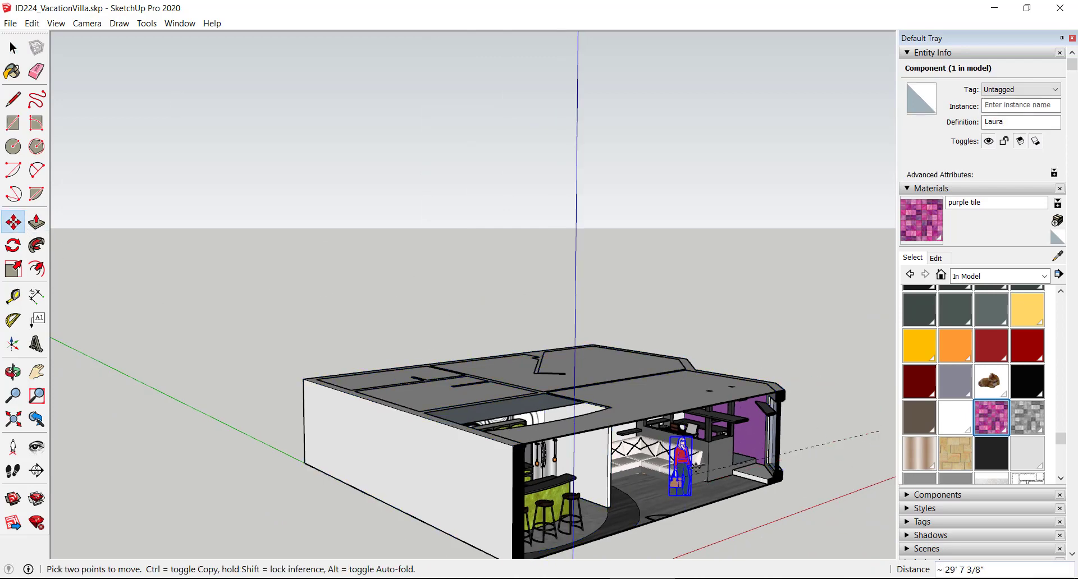
- Carry the figure into the living room beside the sofa, cancelling a second move
scroll(688, 469, "up", 3)
scroll(695, 467, "up", 6)
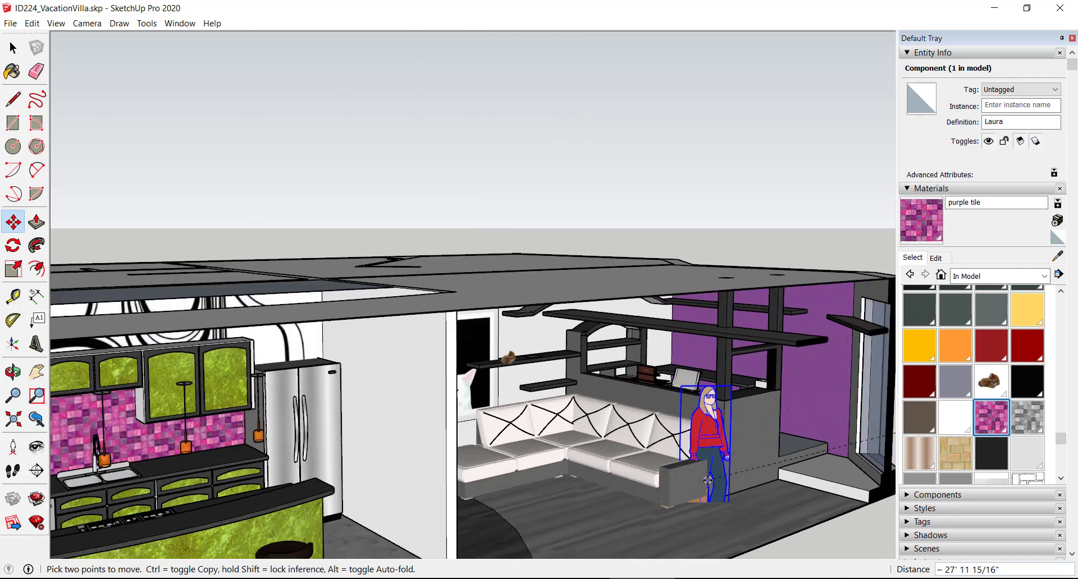
scroll(709, 481, "up", 4)
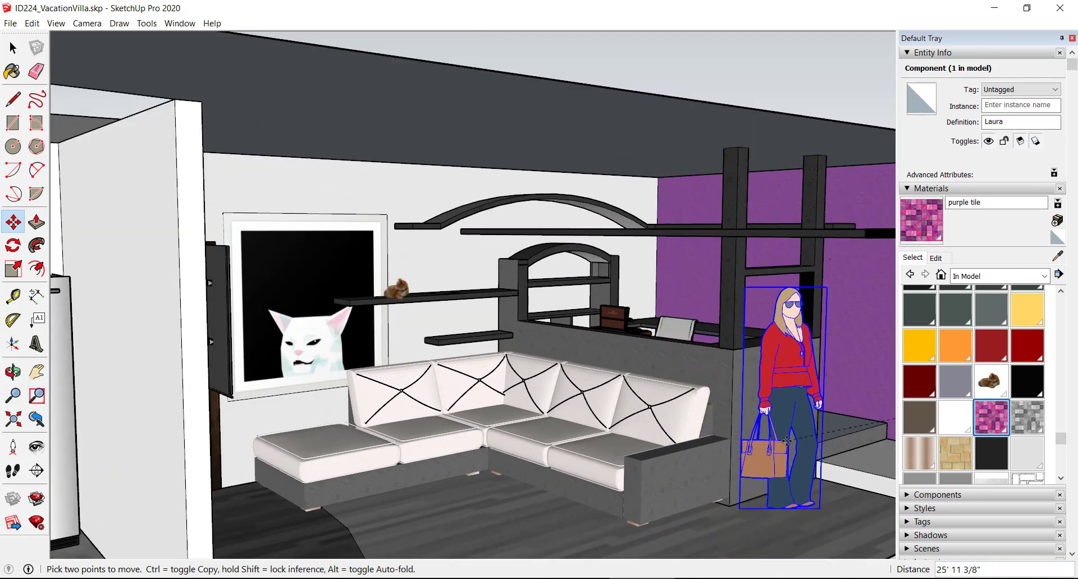
middle_click_drag(783, 443, 702, 468)
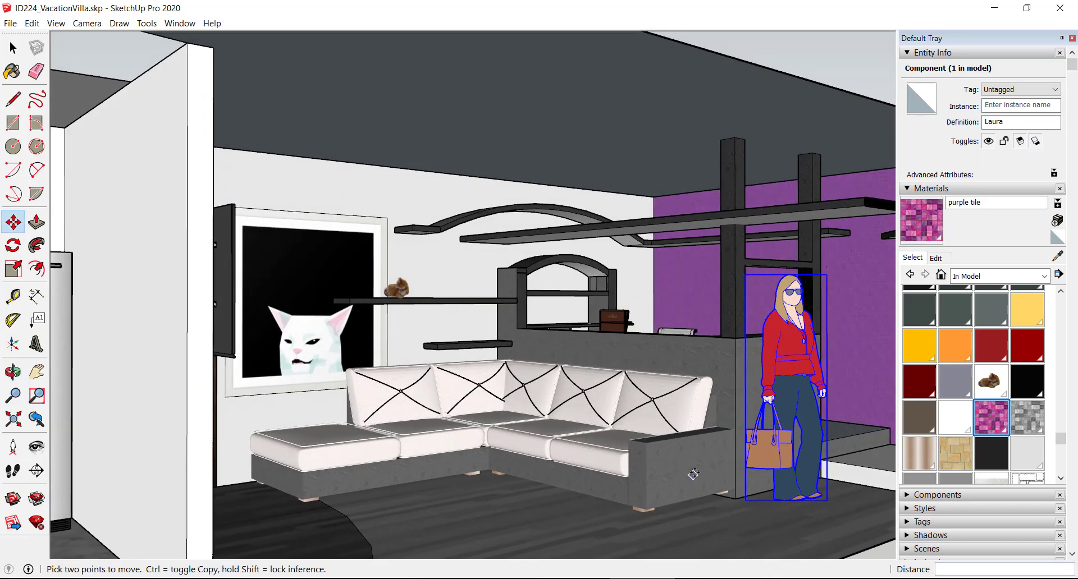
scroll(696, 471, "up", 2)
left_click(697, 471)
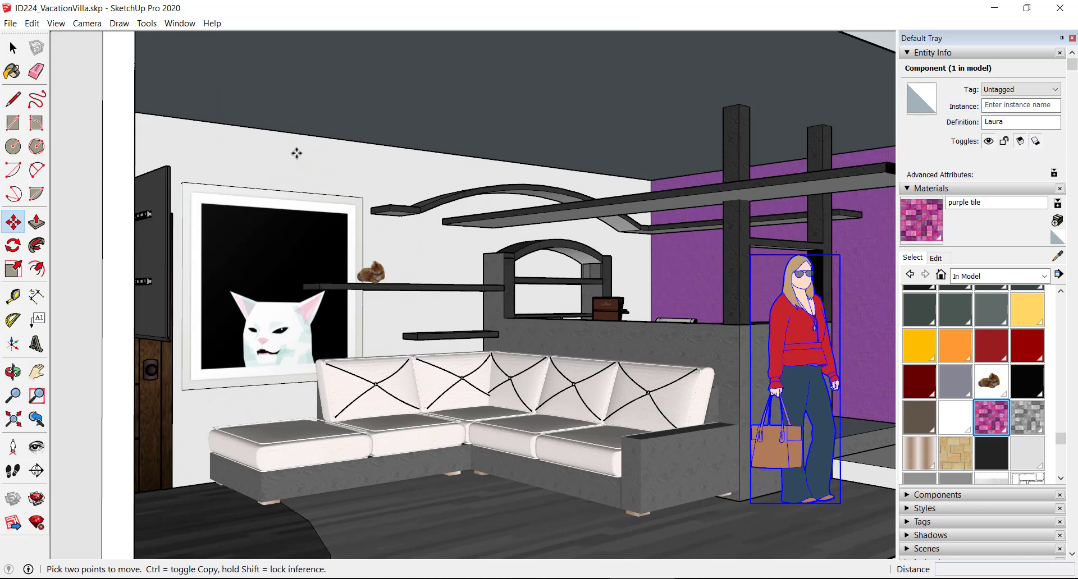
key("Escape")
key("space")
left_click(447, 129)
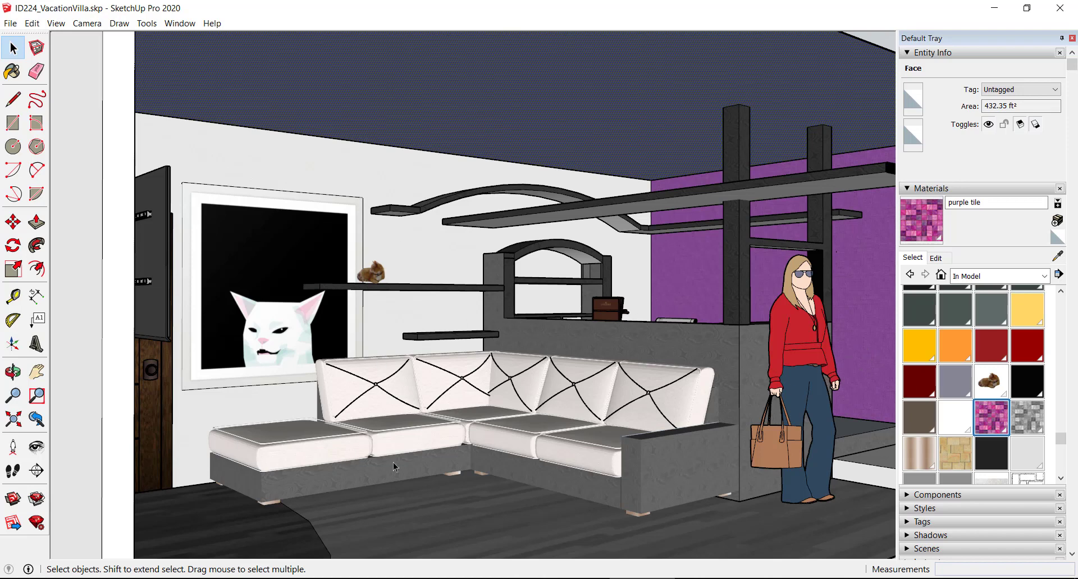
- Re-export the view over Living Room Perspective.jpg in Final Pics, confirming the replacement
left_click(15, 26)
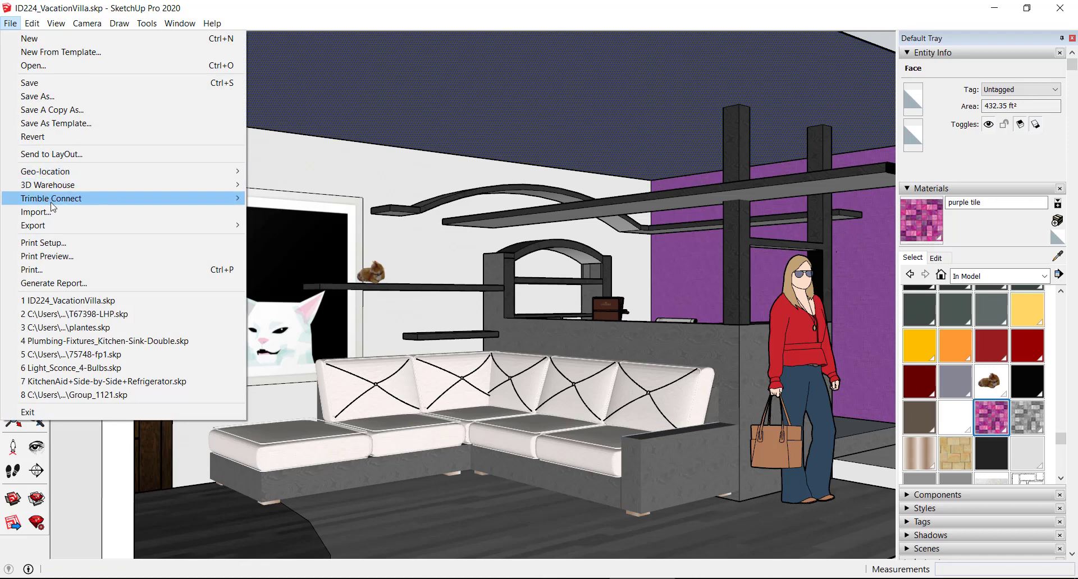
mouse_move(112, 225)
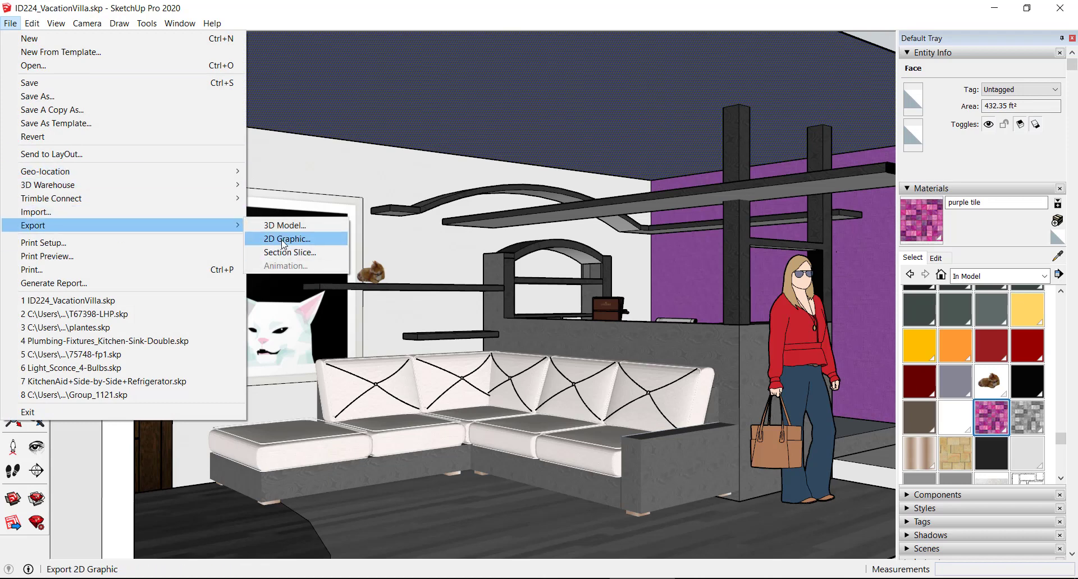
left_click(287, 239)
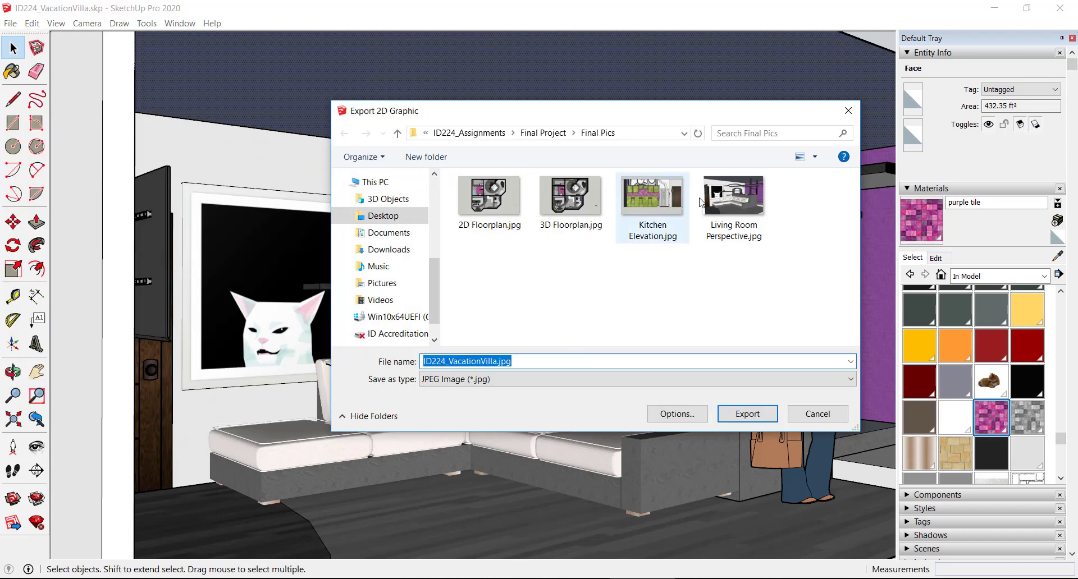
left_click(730, 201)
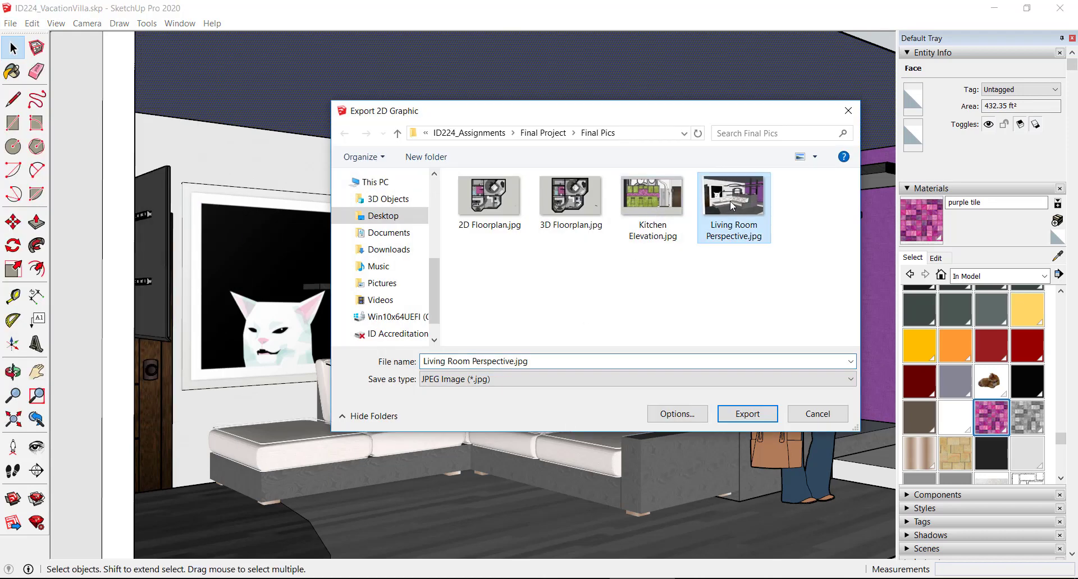
left_click(735, 414)
left_click(572, 299)
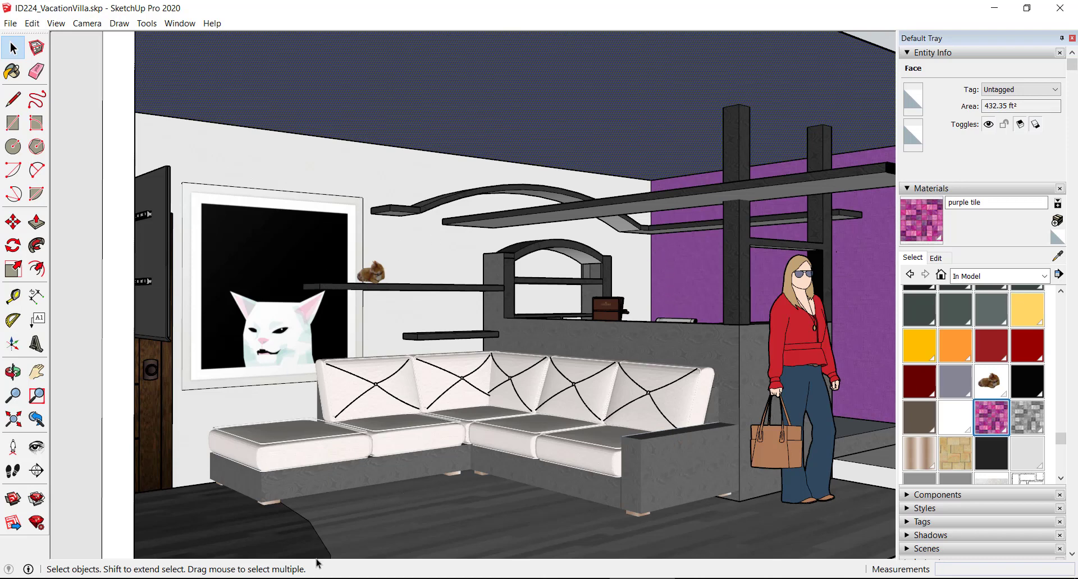
- Switch to Photos showing Living Room Perspective.jpg with the scale figure by the sofa
mouse_move(231, 578)
mouse_move(135, 578)
key("alt+Tab")
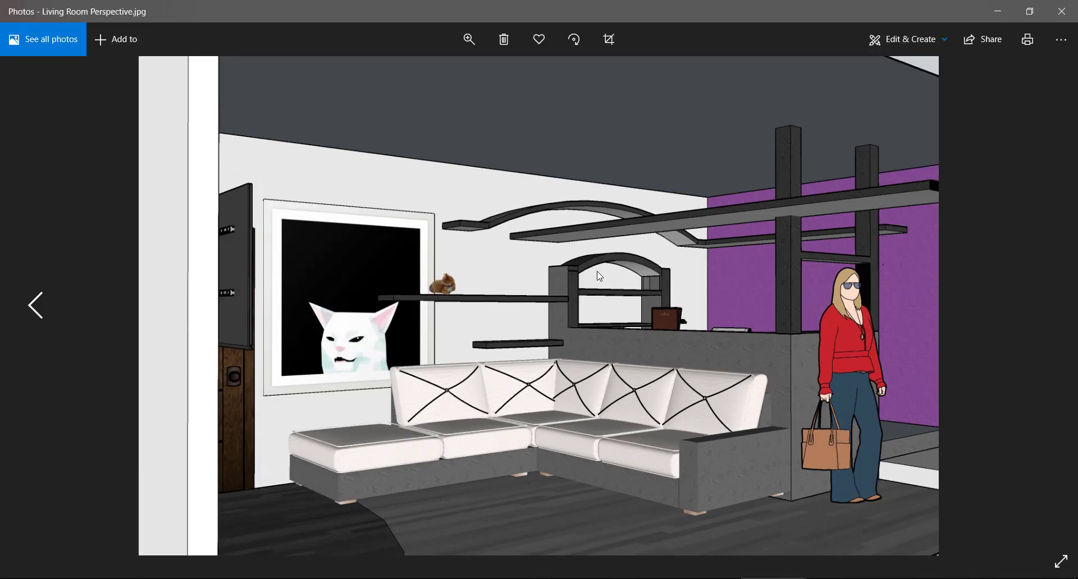